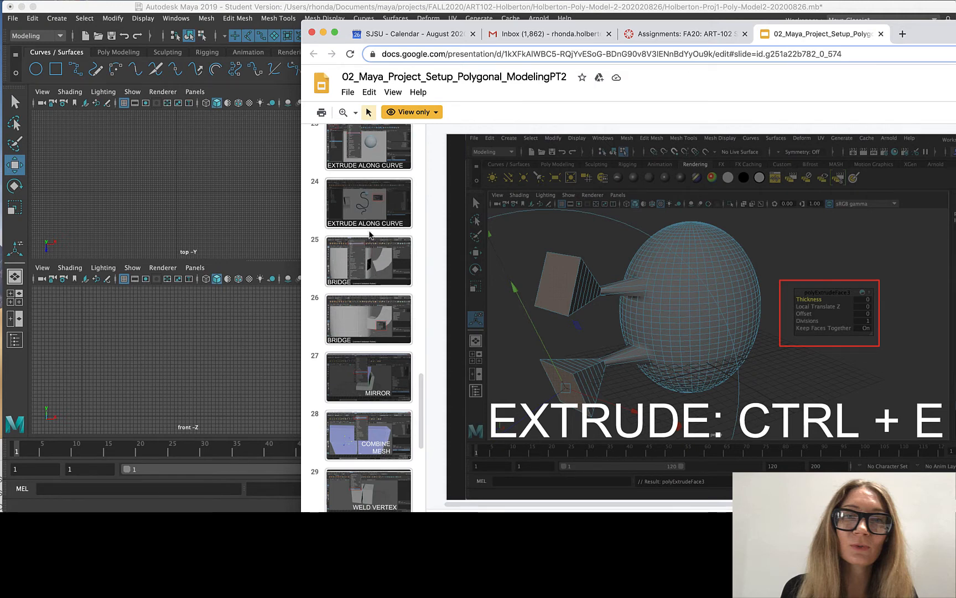
# - View the Bridge slide, switch to Maya and draw a polygon cylinder about 6 units in radius and 15 high in the perspective view
pyautogui.click(375, 260)
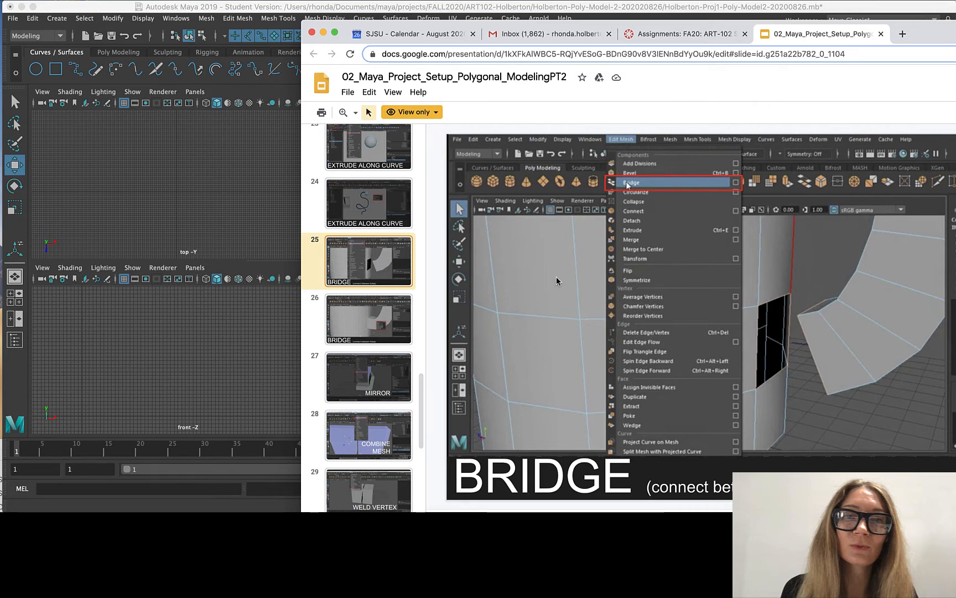
pyautogui.click(229, 202)
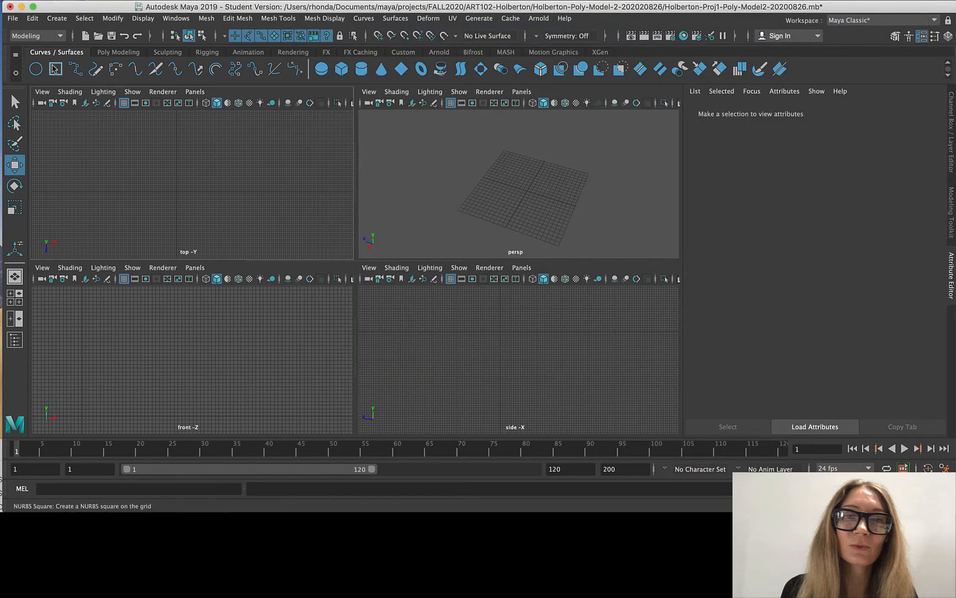
pyautogui.click(118, 52)
pyautogui.click(75, 69)
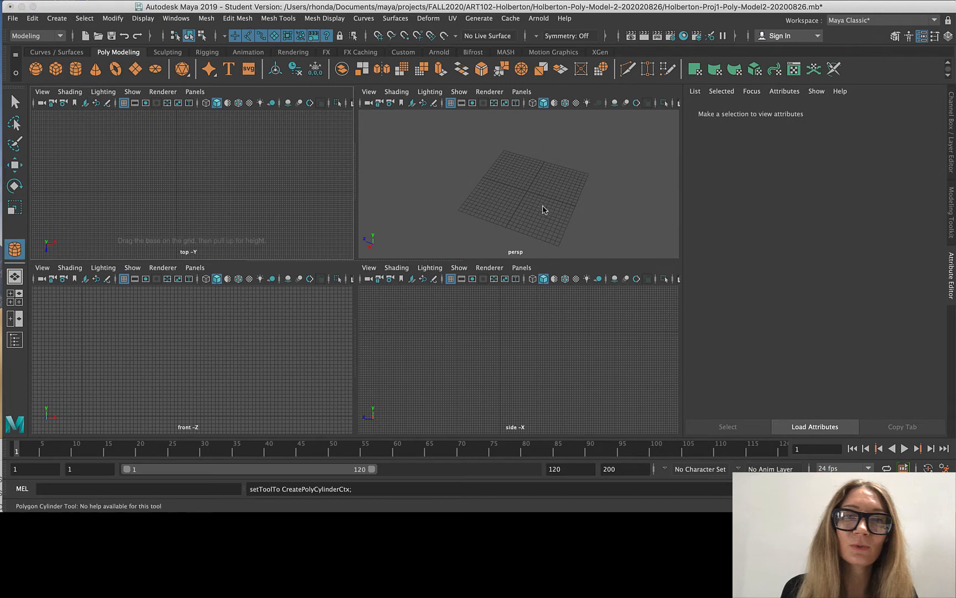
pyautogui.moveTo(515, 186)
pyautogui.mouseDown()
pyautogui.moveTo(533, 200)
pyautogui.moveTo(523, 131)
pyautogui.mouseUp()
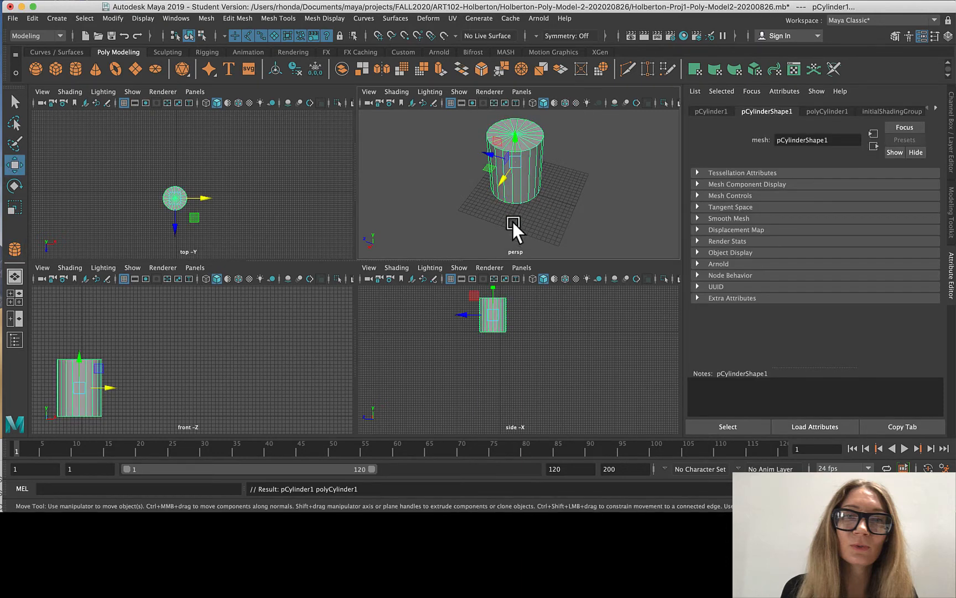
# - Taper the cylinder by scaling its bottom edge loop inward evenly in the horizontal plane
pyautogui.scroll(3, 525, 336)
pyautogui.rightClick(515, 346)
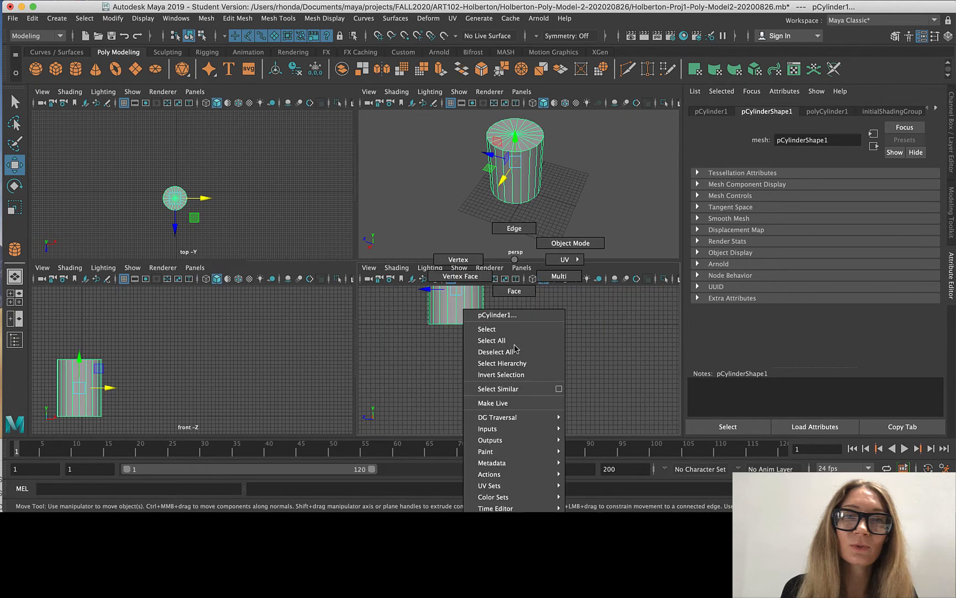
pyautogui.click(515, 287)
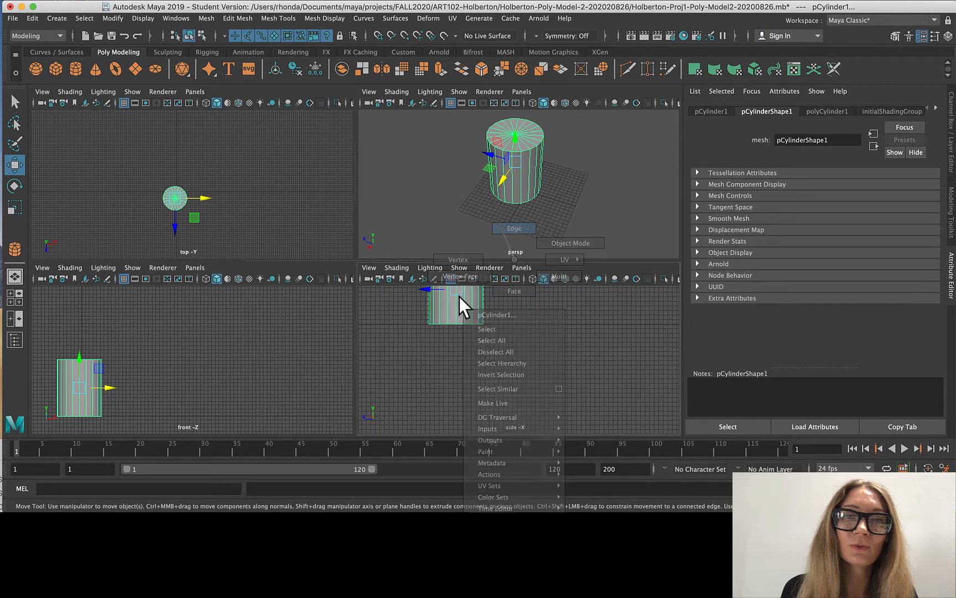
pyautogui.moveTo(420, 321); pyautogui.dragTo(374, 347)
pyautogui.scroll(3, 449, 337)
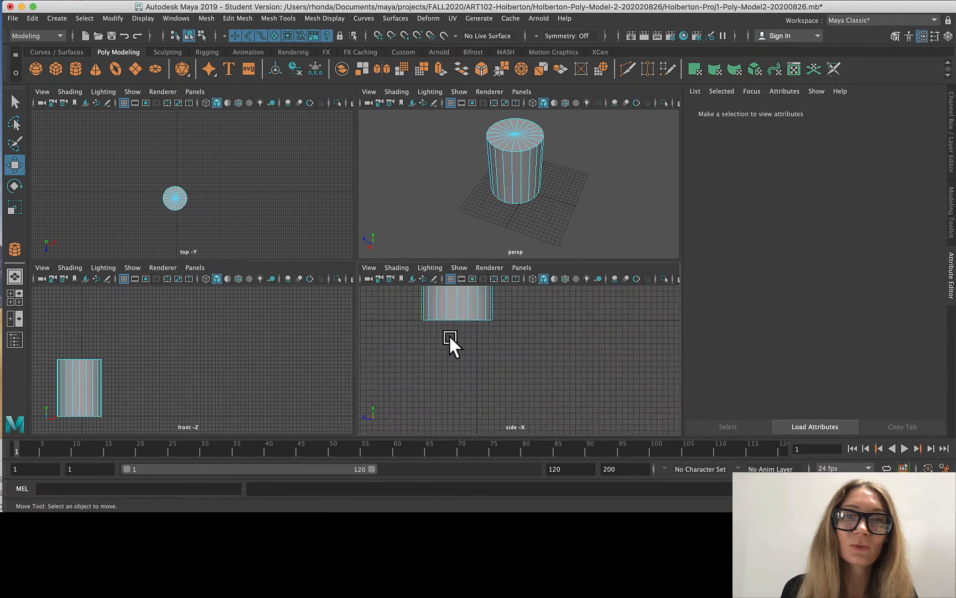
pyautogui.click(451, 316)
pyautogui.doubleClick(452, 317)
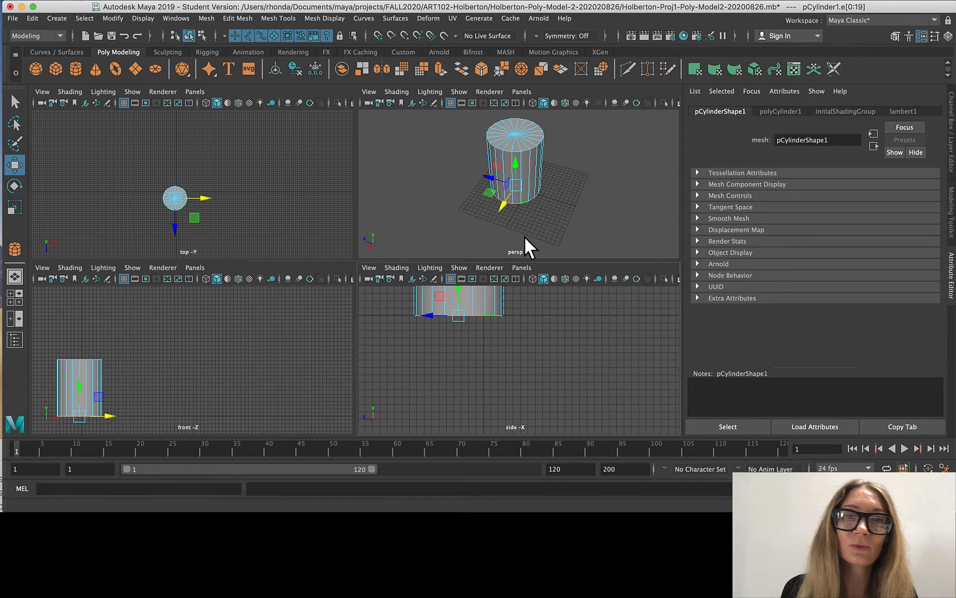
pyautogui.press('r')
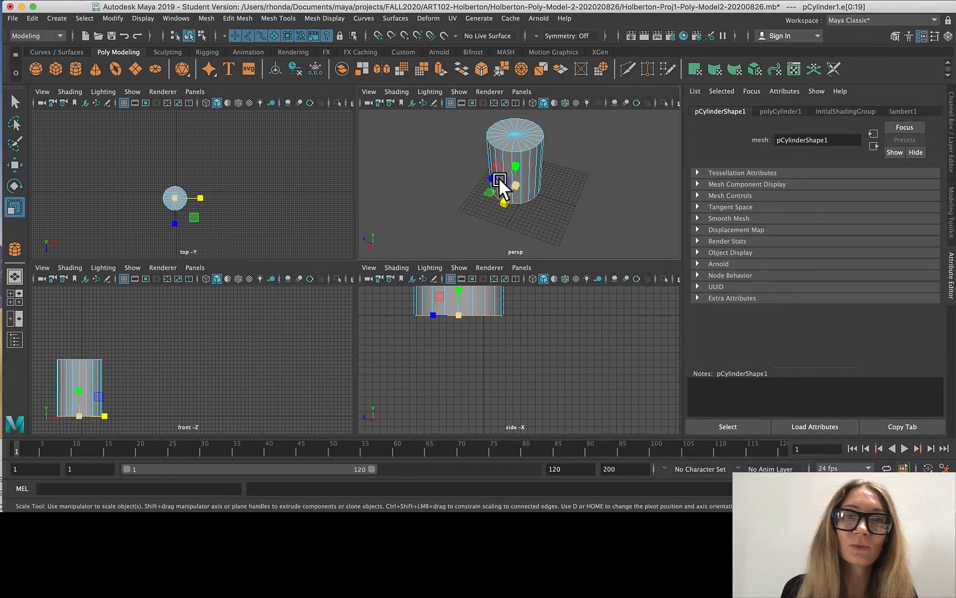
pyautogui.click(491, 191)
pyautogui.moveTo(491, 191); pyautogui.dragTo(493, 190)
# - Set the cylinder's height subdivisions to 7 and its cap subdivisions to 2
pyautogui.scroll(-4, 578, 150)
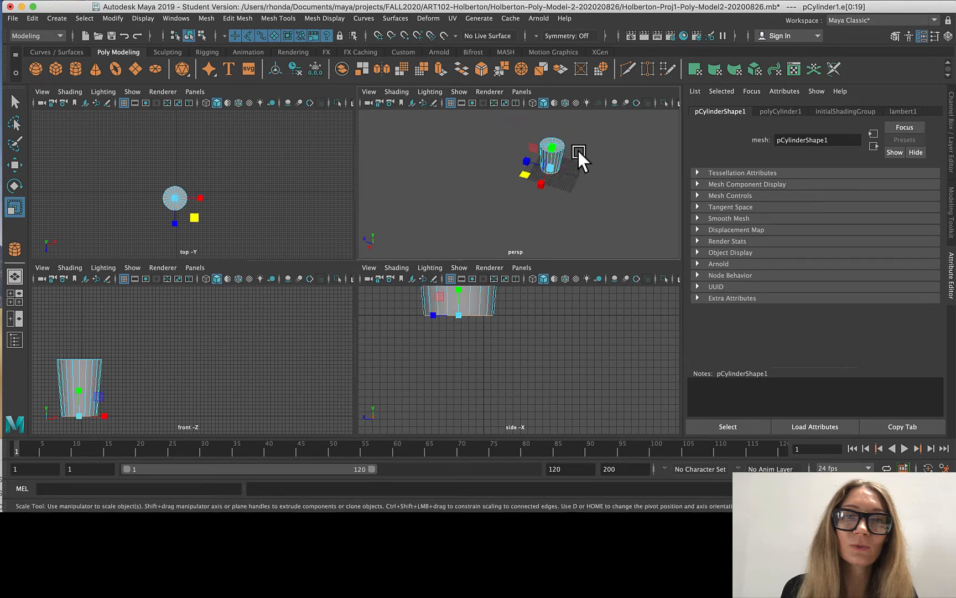
pyautogui.click(780, 109)
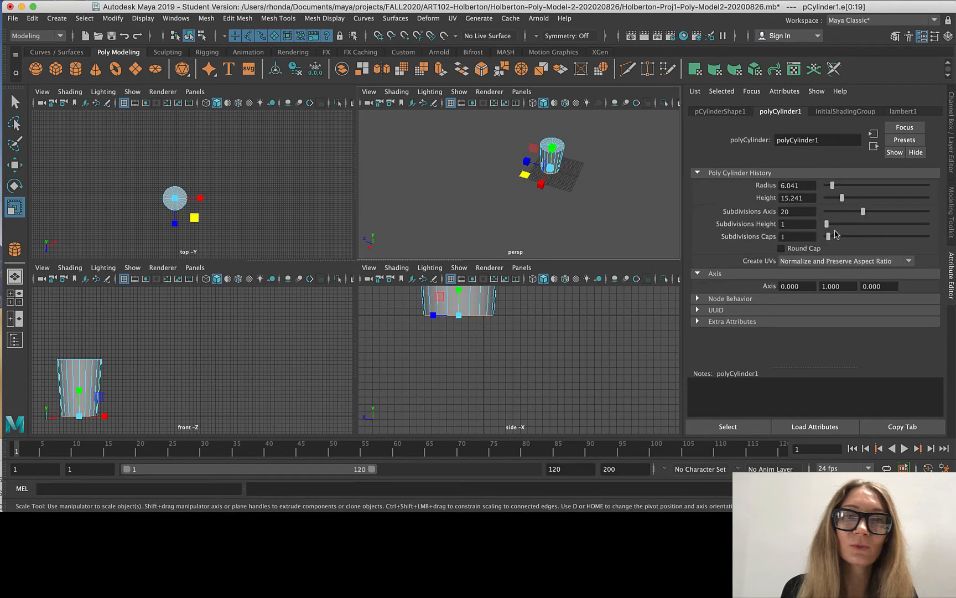
pyautogui.moveTo(826, 227)
pyautogui.mouseDown()
pyautogui.moveTo(838, 227)
pyautogui.moveTo(821, 240)
pyautogui.mouseUp()
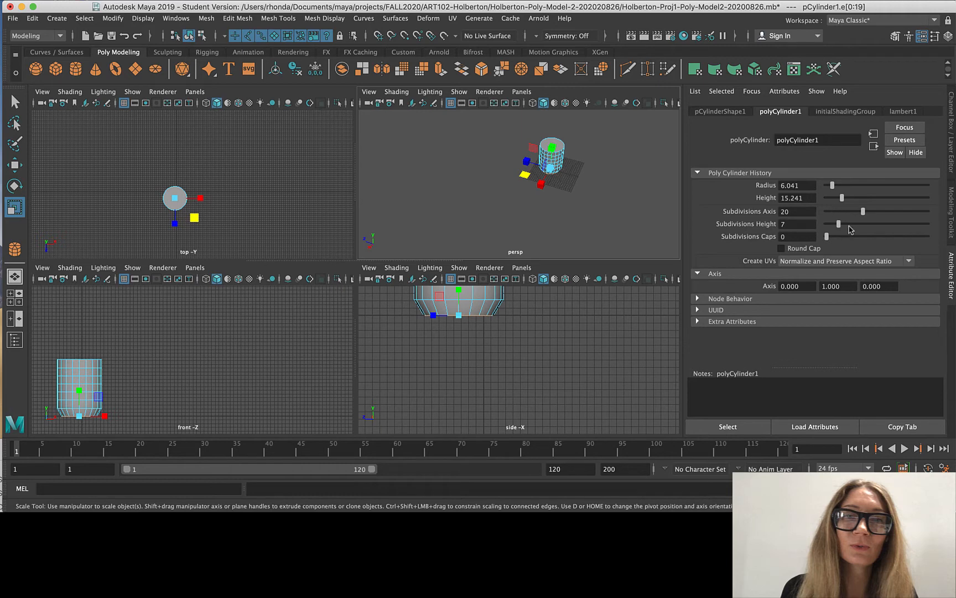
pyautogui.scroll(5, 563, 153)
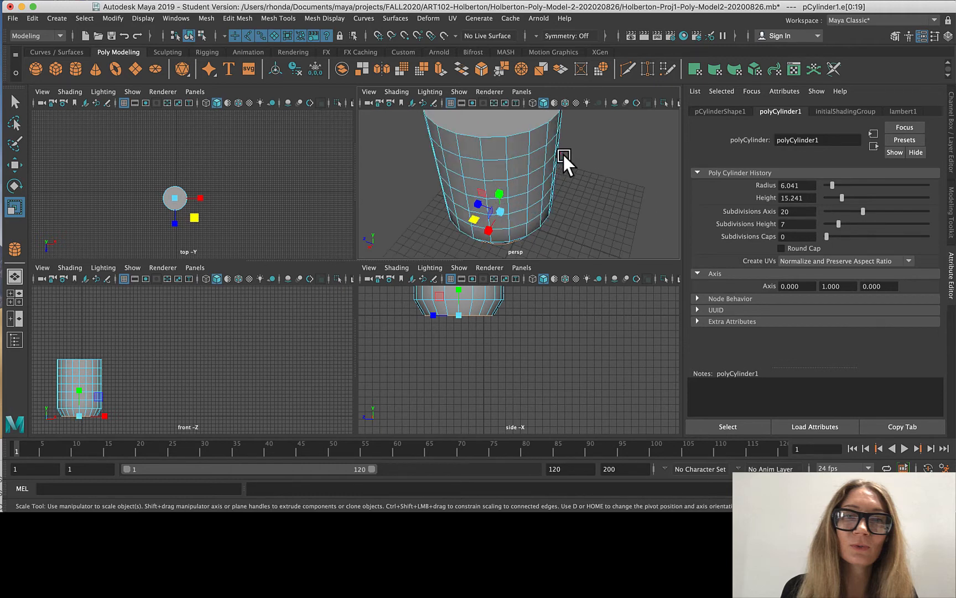
pyautogui.scroll(-3, 564, 155)
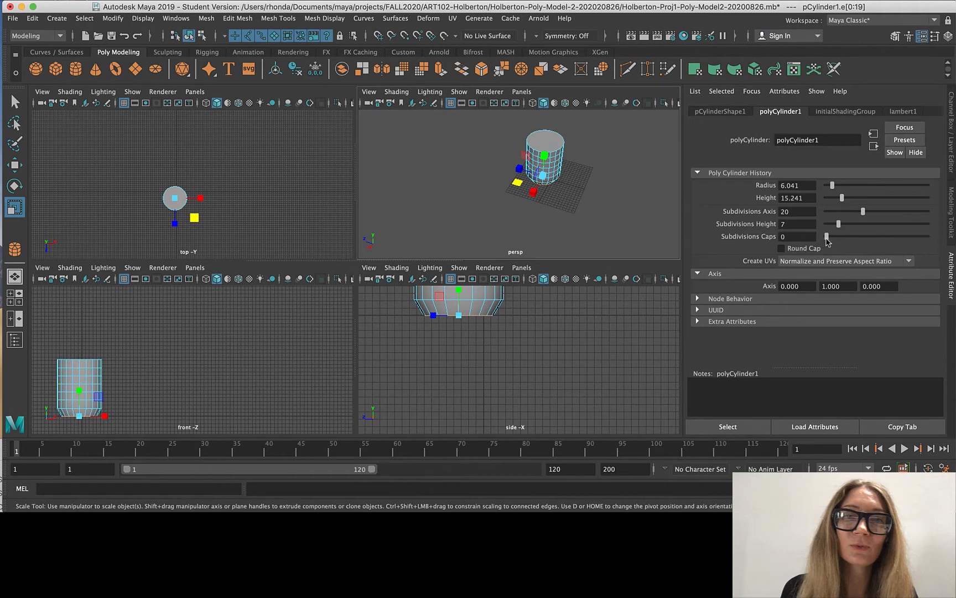
pyautogui.moveTo(827, 237); pyautogui.dragTo(832, 237)
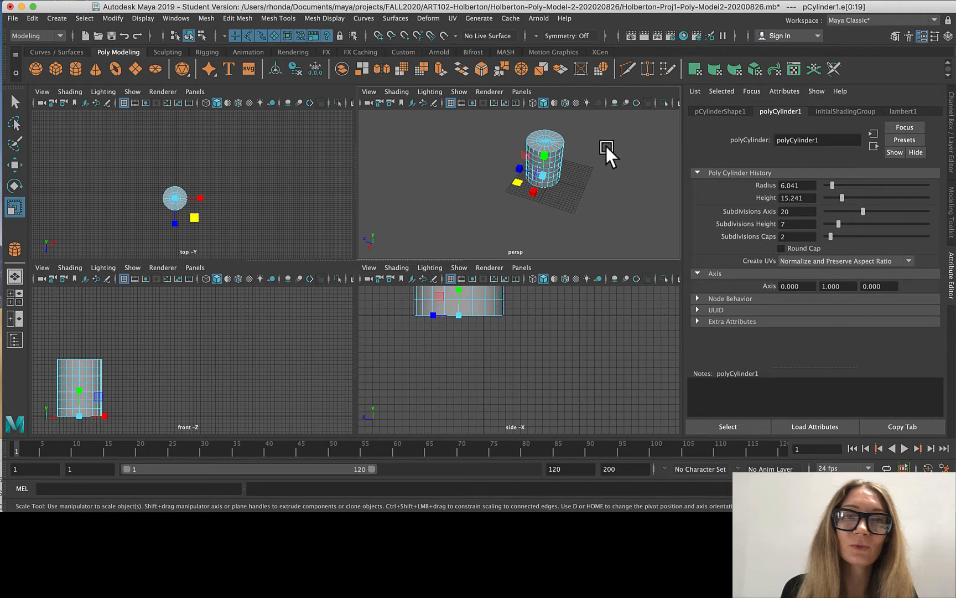
pyautogui.click(555, 171)
pyautogui.scroll(8, 561, 155)
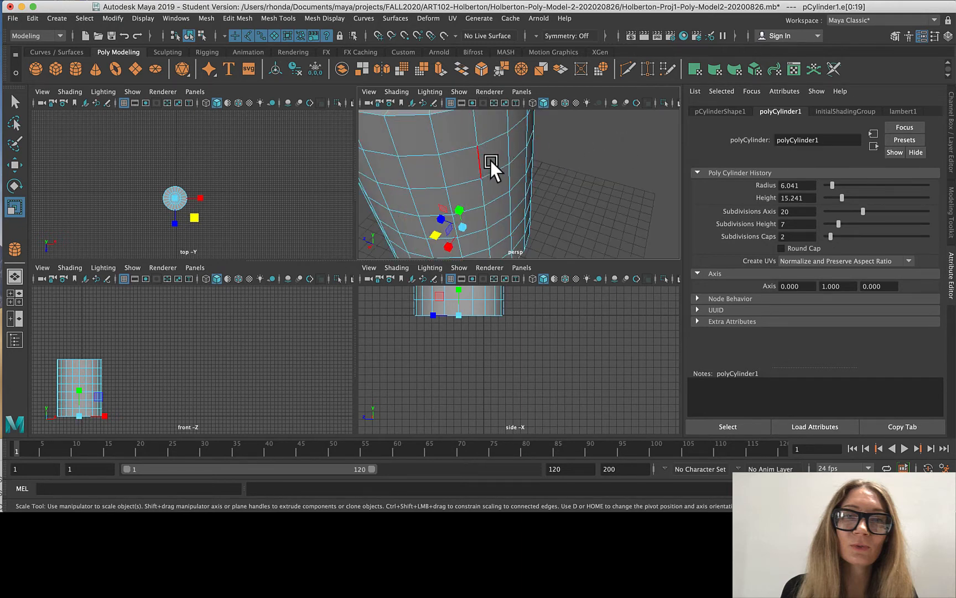
pyautogui.scroll(-6, 501, 163)
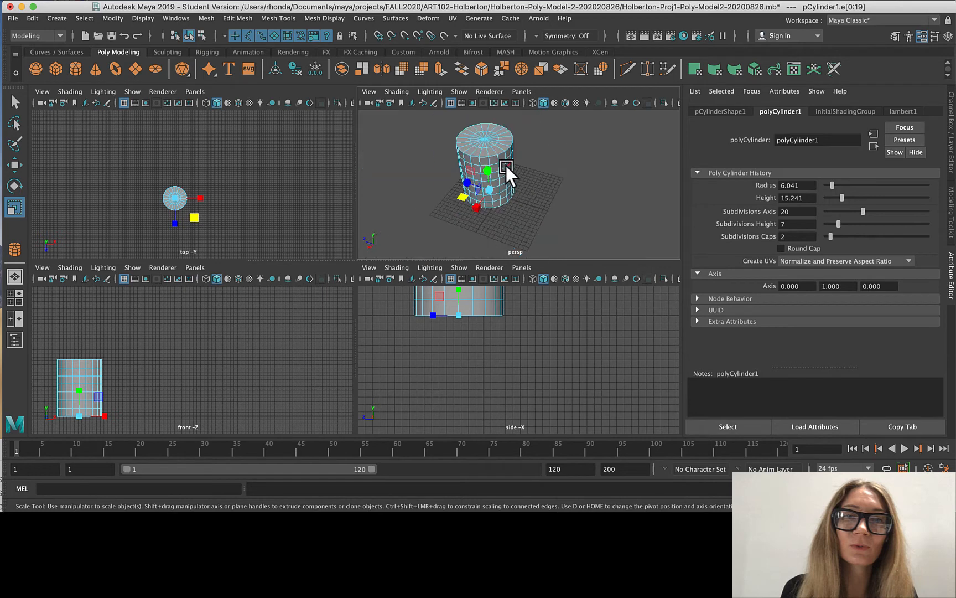
pyautogui.scroll(3, 505, 164)
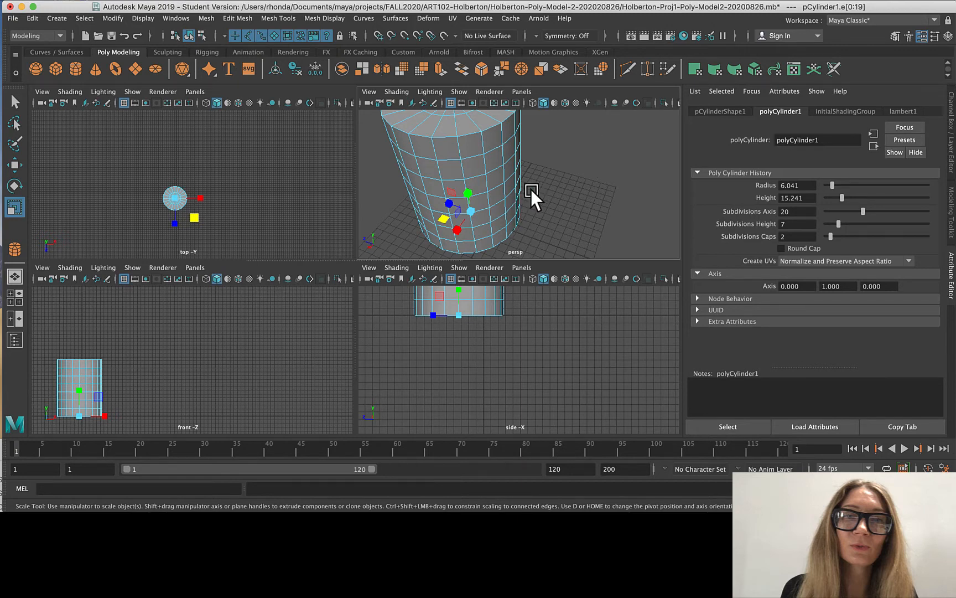
# - Return the cylinder to object mode and draw a C-shaped handle curve beside it in the side view with the Pencil Curve tool
pyautogui.scroll(-6, 448, 378)
pyautogui.scroll(4, 495, 306)
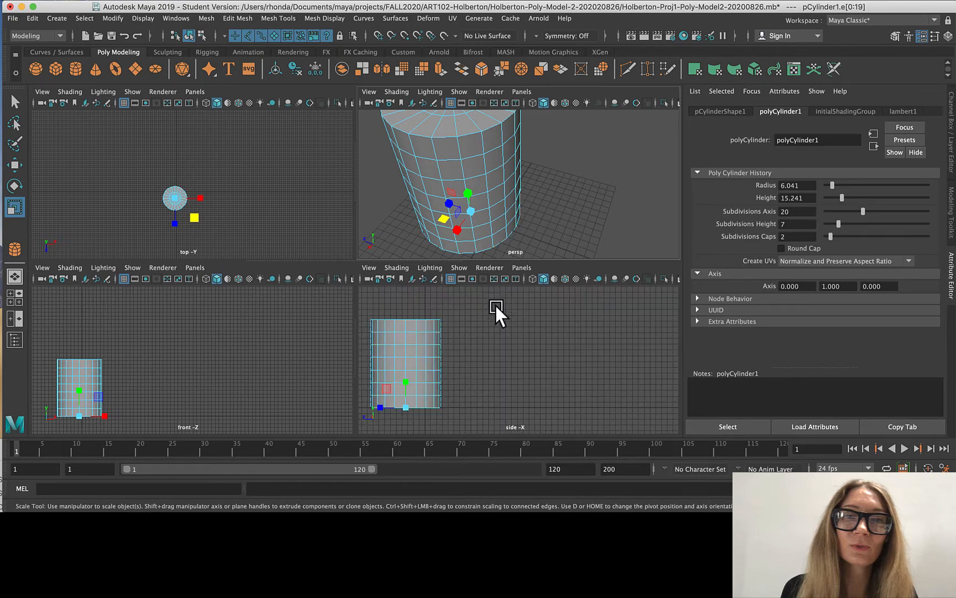
pyautogui.click(411, 334)
pyautogui.click(64, 51)
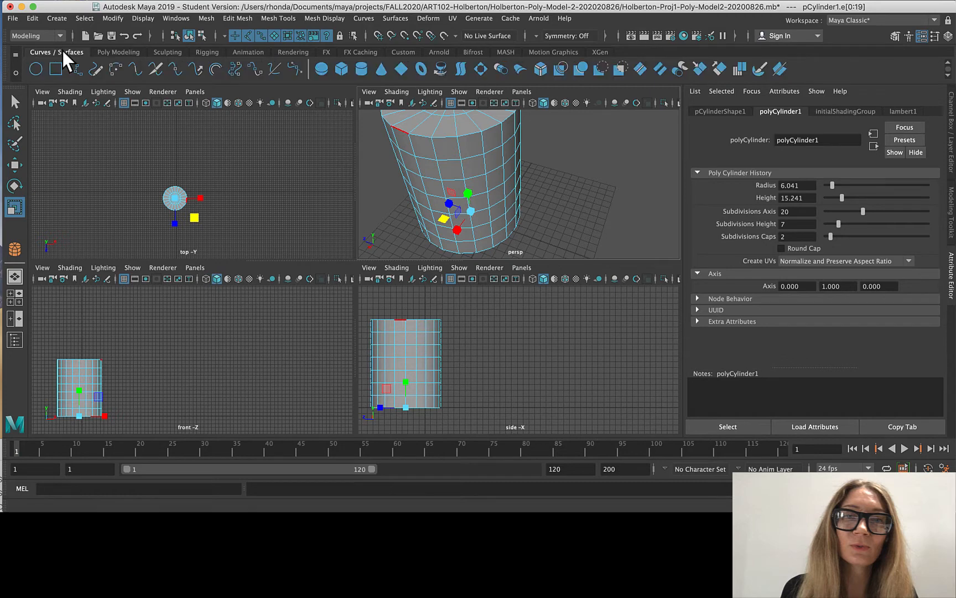
pyautogui.moveTo(498, 259); pyautogui.dragTo(552, 244, button='right')
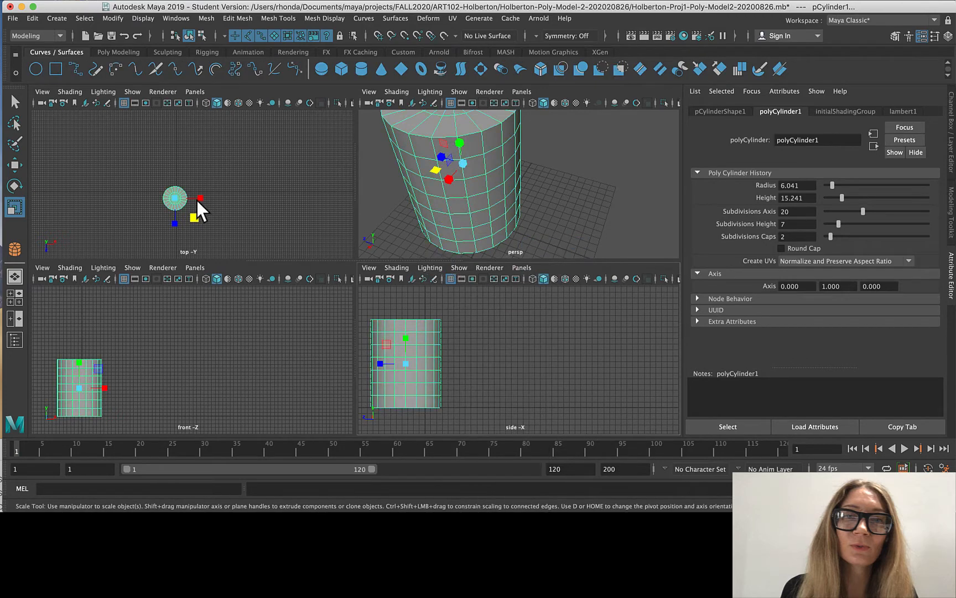
pyautogui.click(94, 68)
pyautogui.moveTo(445, 334)
pyautogui.mouseDown()
pyautogui.moveTo(478, 343)
pyautogui.moveTo(492, 369)
pyautogui.moveTo(471, 396)
pyautogui.moveTo(444, 404)
pyautogui.mouseUp()
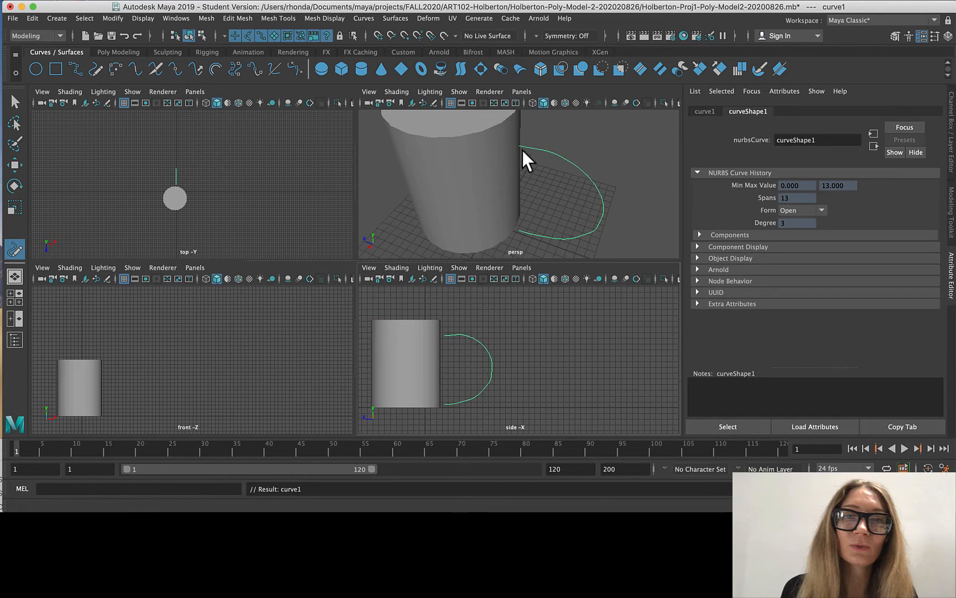
# - Show the perspective view in wireframe and raise the handle curve slightly to line its upper end up with a cylinder side face
pyautogui.click(482, 161)
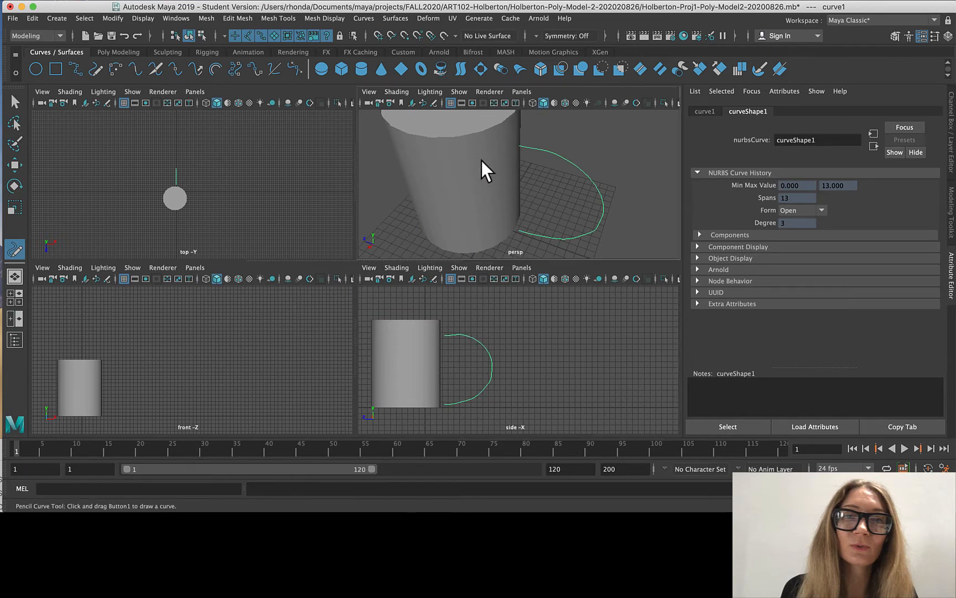
pyautogui.click(15, 101)
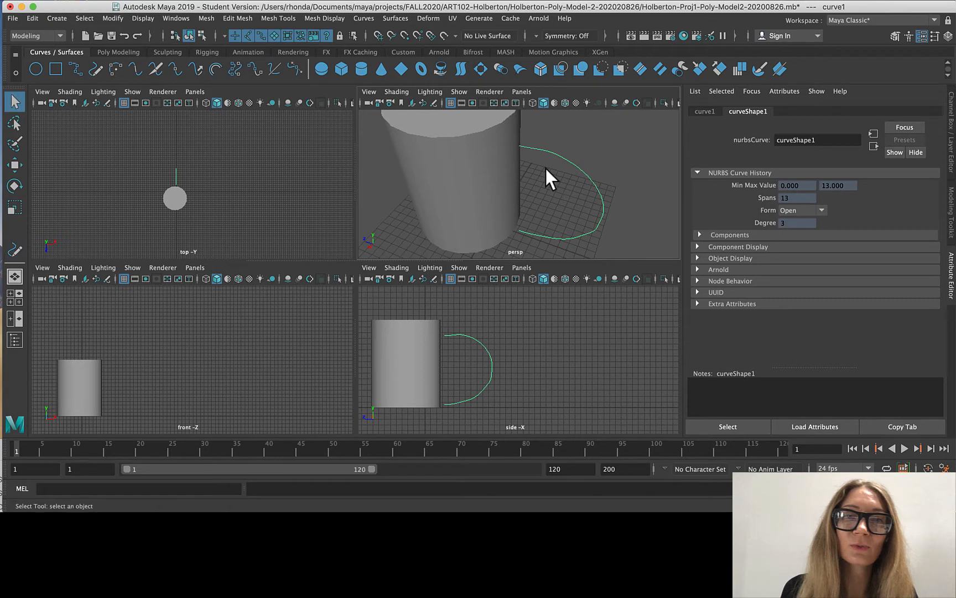
pyautogui.click(478, 170)
pyautogui.scroll(6, 520, 144)
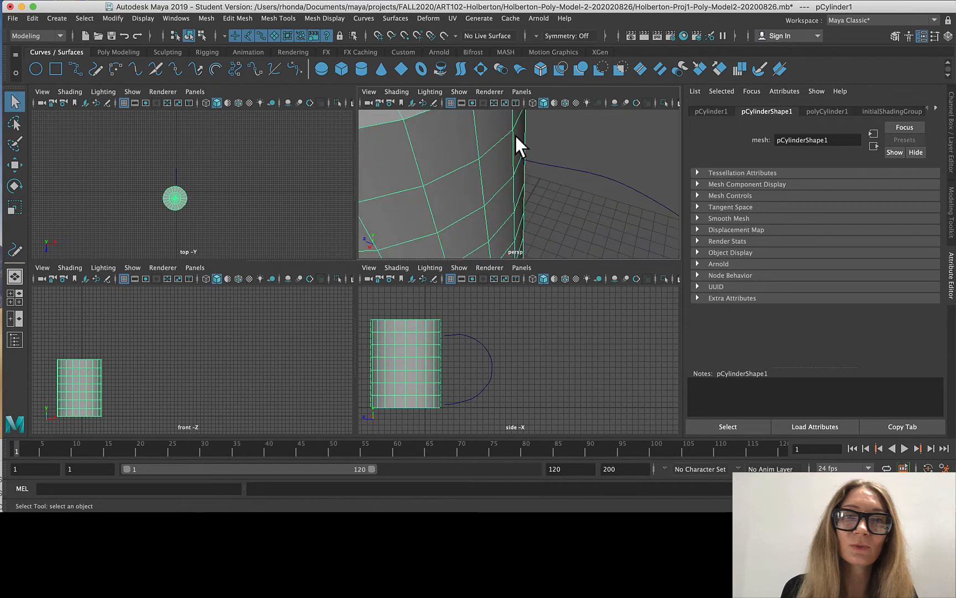
pyautogui.scroll(-2, 516, 148)
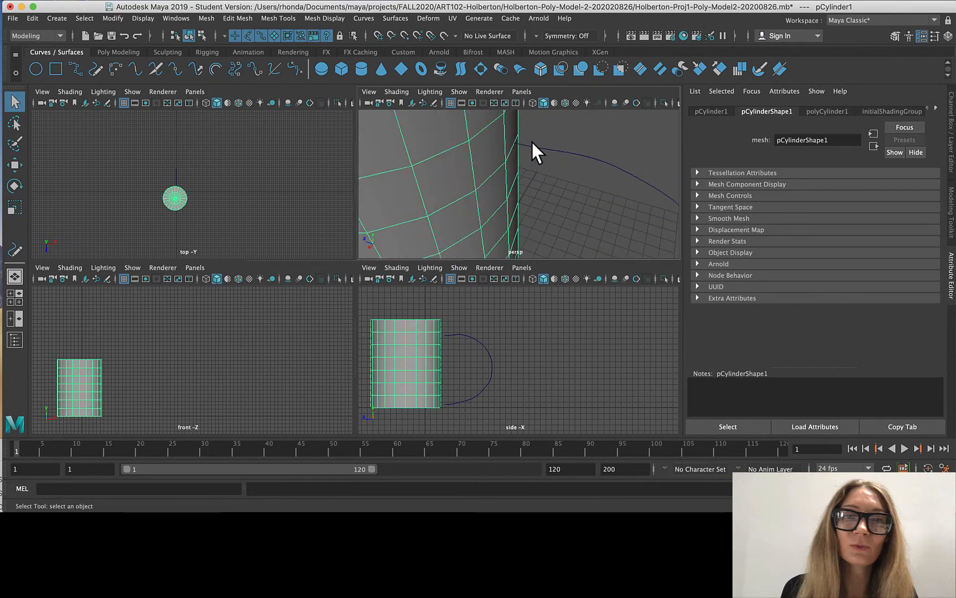
pyautogui.click(534, 146)
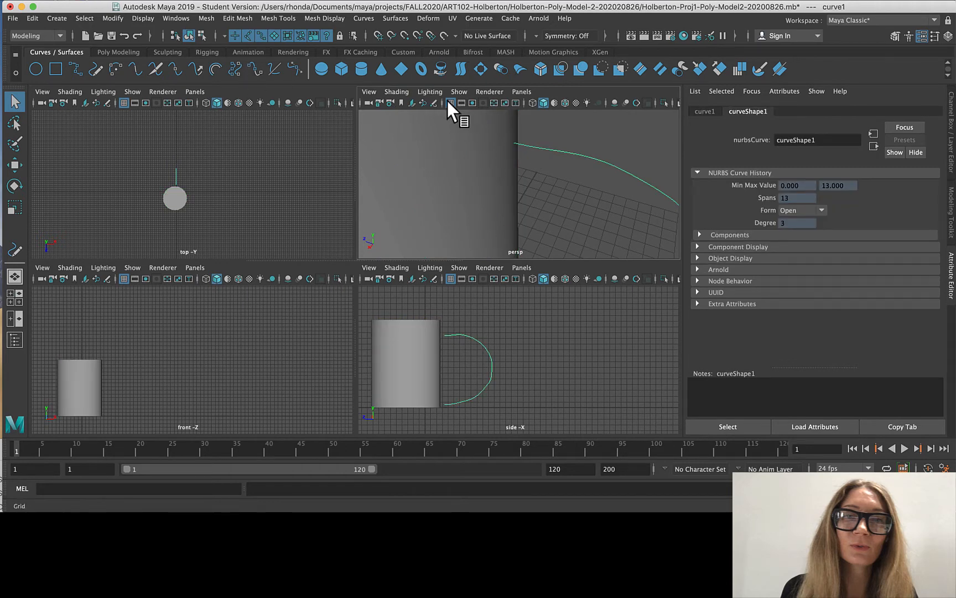
pyautogui.click(533, 102)
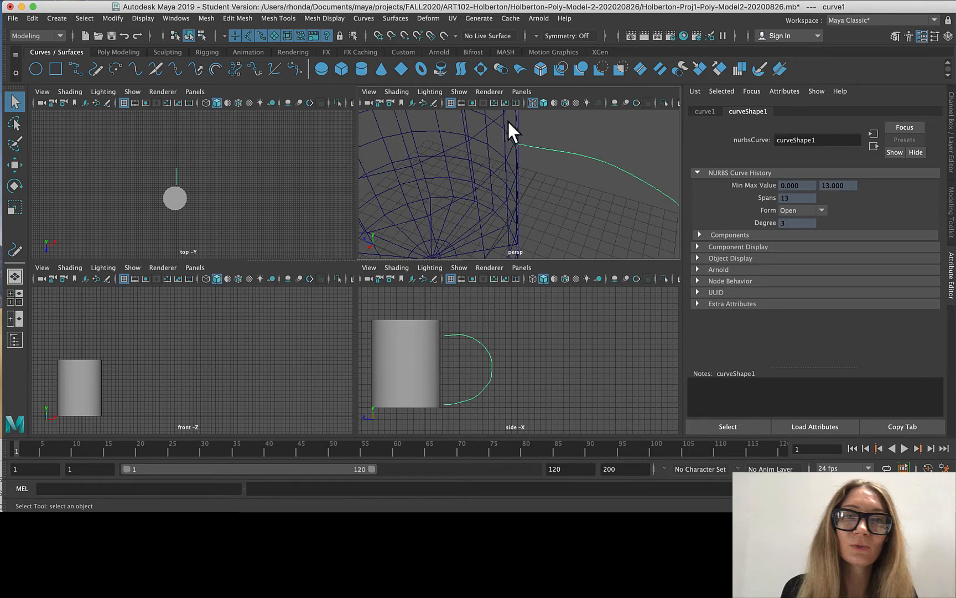
pyautogui.moveTo(511, 117)
pyautogui.keyDown('alt'); pyautogui.mouseDown()
pyautogui.moveTo(507, 159)
pyautogui.moveTo(513, 120)
pyautogui.mouseUp(); pyautogui.keyUp('alt')
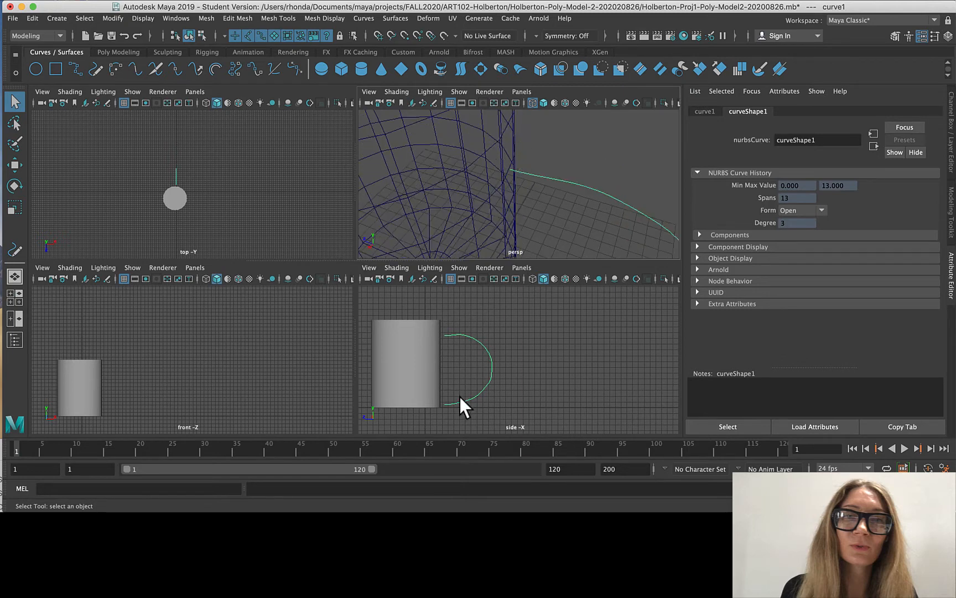
pyautogui.press('w')
pyautogui.moveTo(424, 378); pyautogui.dragTo(425, 374)
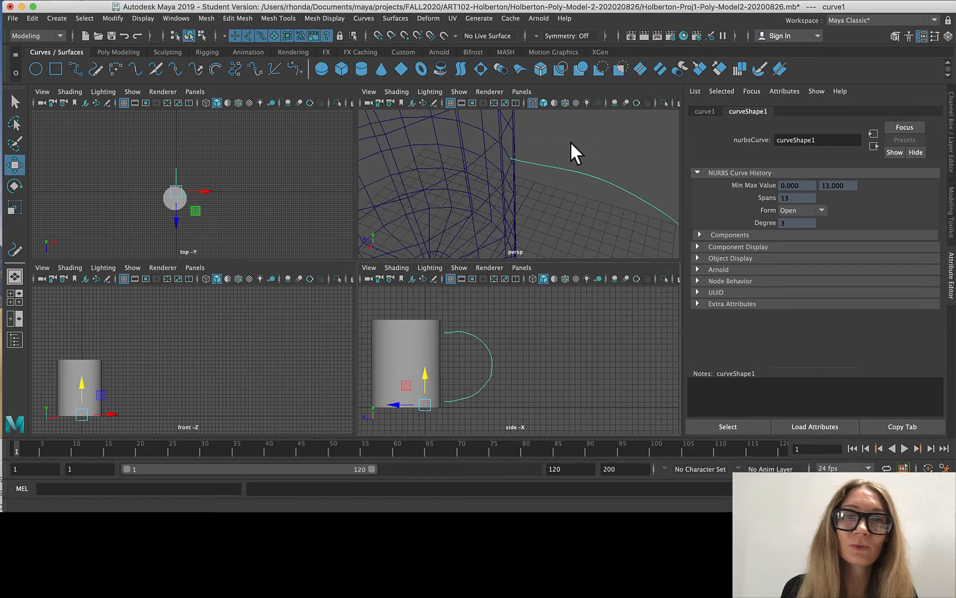
# - Restore perspective shading and extrude the cylinder side face at the curve's upper end along the handle curve with 25 divisions
pyautogui.click(506, 161)
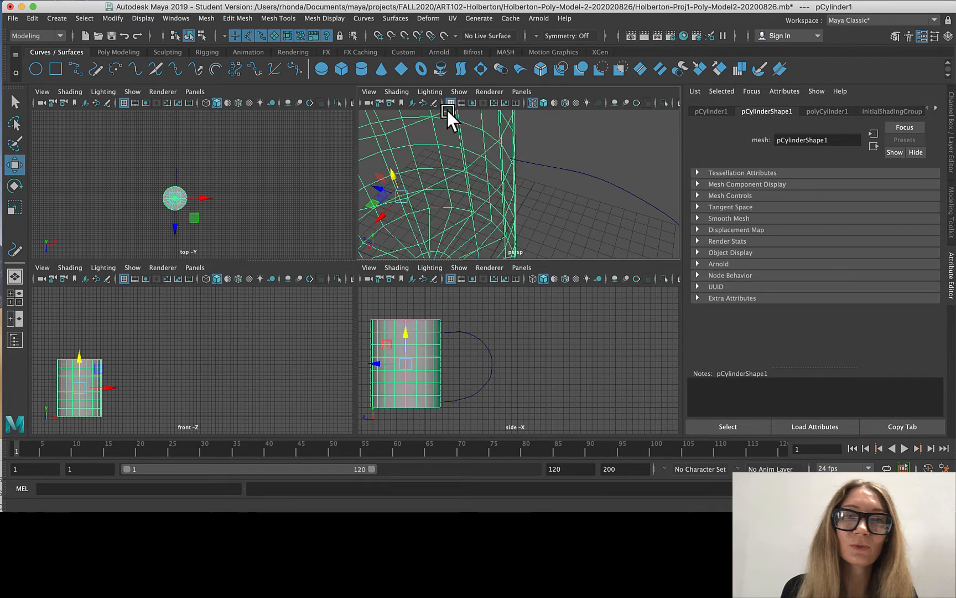
pyautogui.click(543, 103)
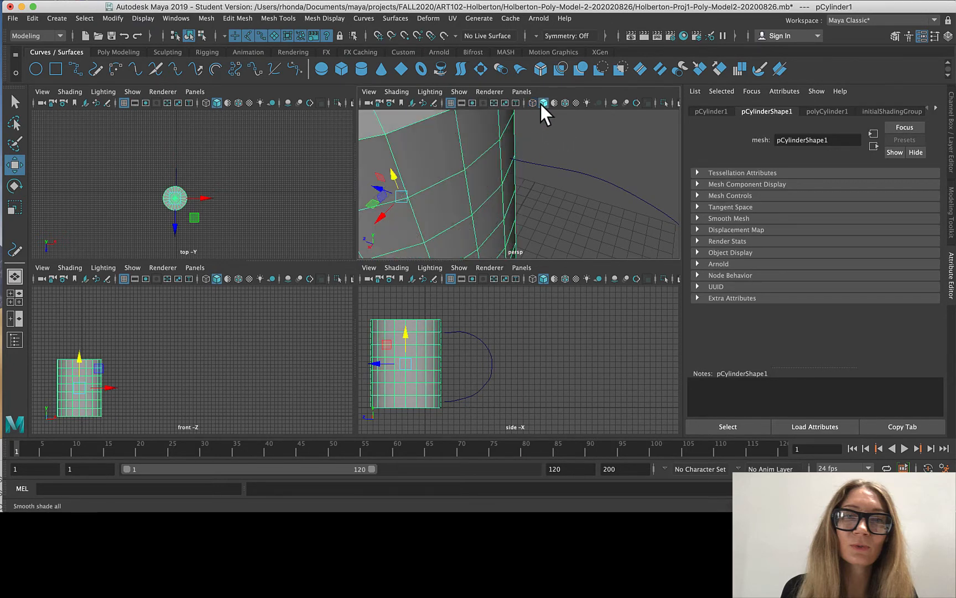
pyautogui.rightClick(540, 151)
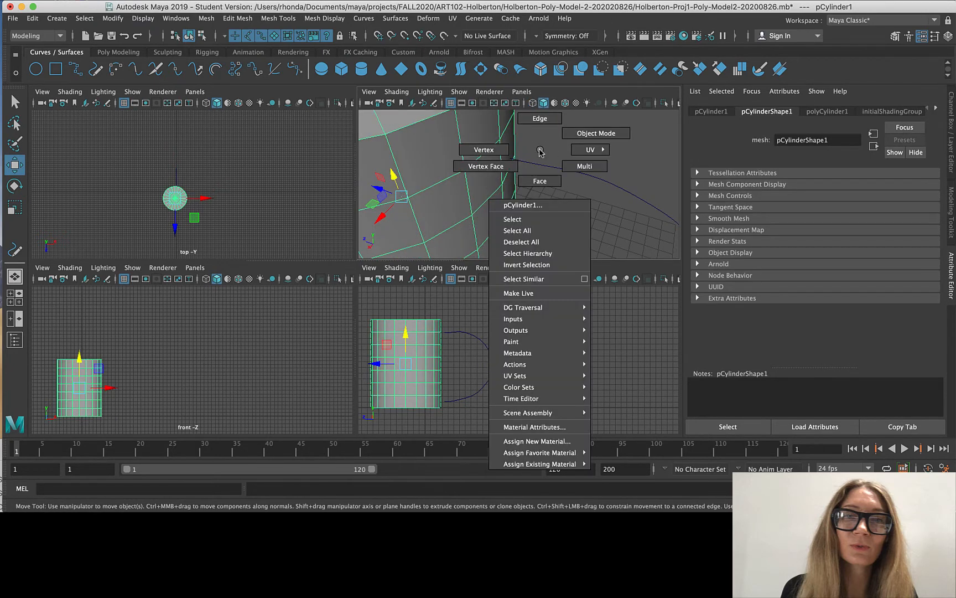
pyautogui.click(541, 181)
pyautogui.click(504, 150)
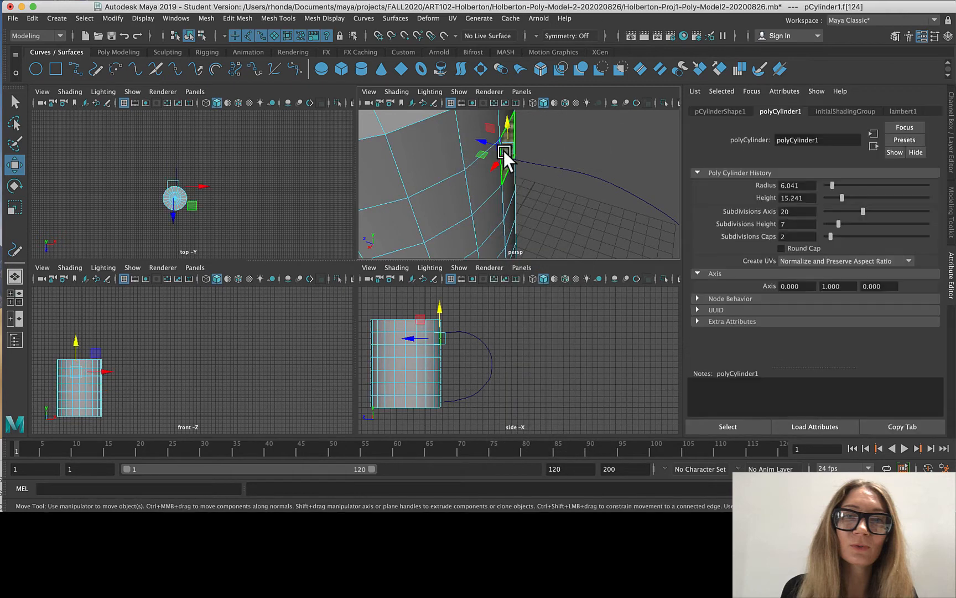
pyautogui.click(543, 163)
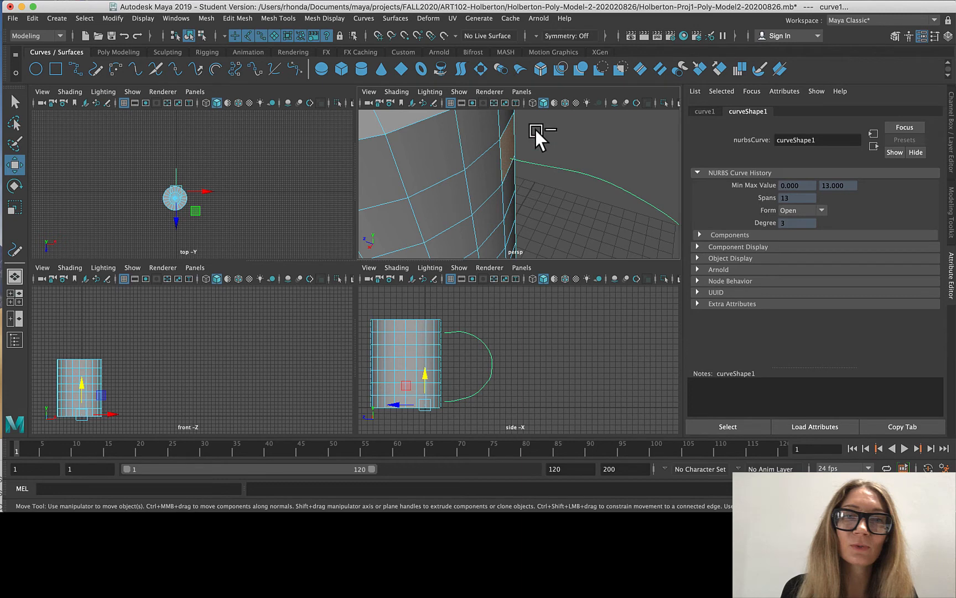
pyautogui.hotkey('ctrl', 'e')
pyautogui.moveTo(401, 163); pyautogui.dragTo(585, 213)
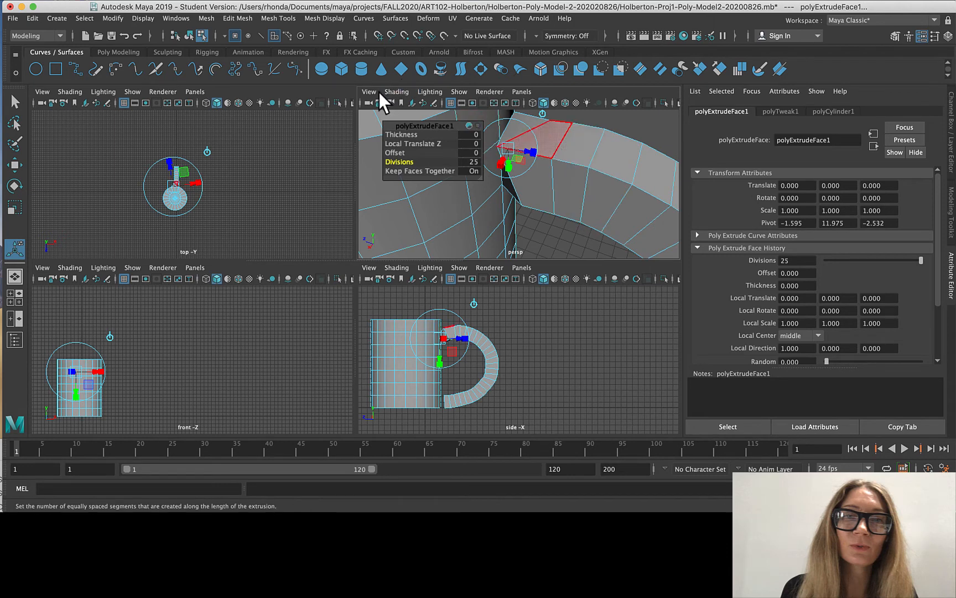
# - Enlarge the perspective view to a single pane and delete the cylinder side face opposite the handle's lower end
pyautogui.scroll(-8, 623, 196)
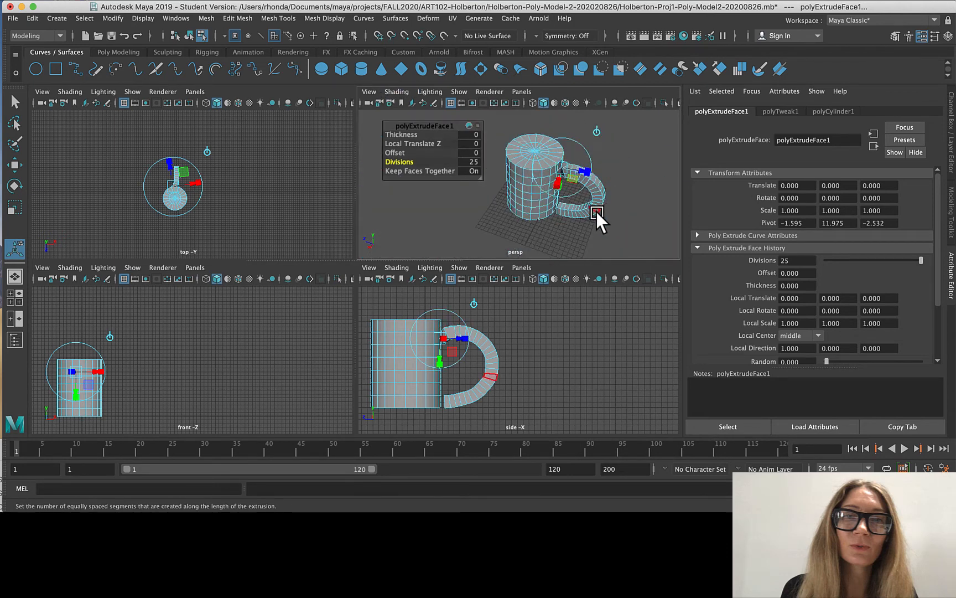
pyautogui.scroll(10, 576, 213)
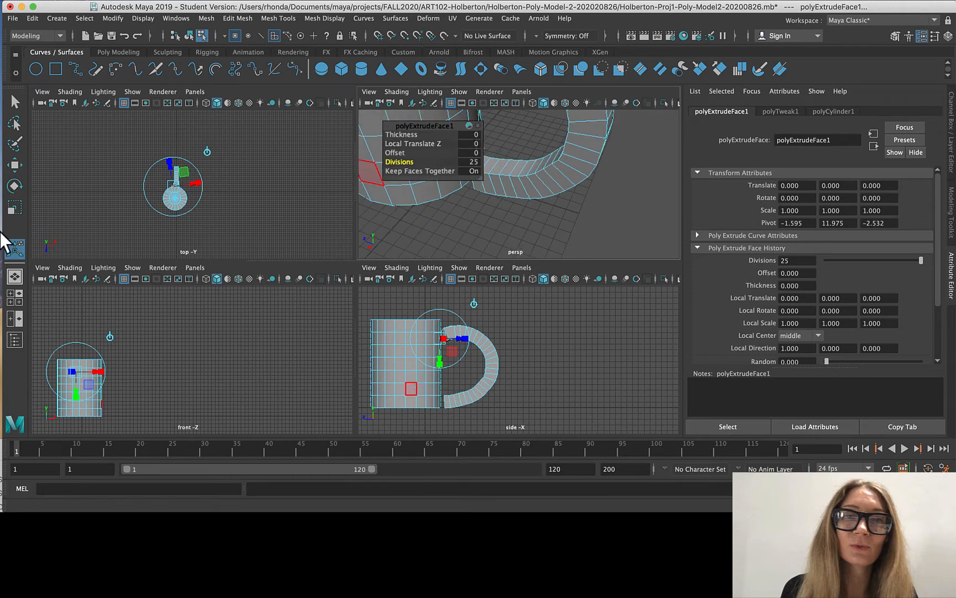
pyautogui.click(16, 275)
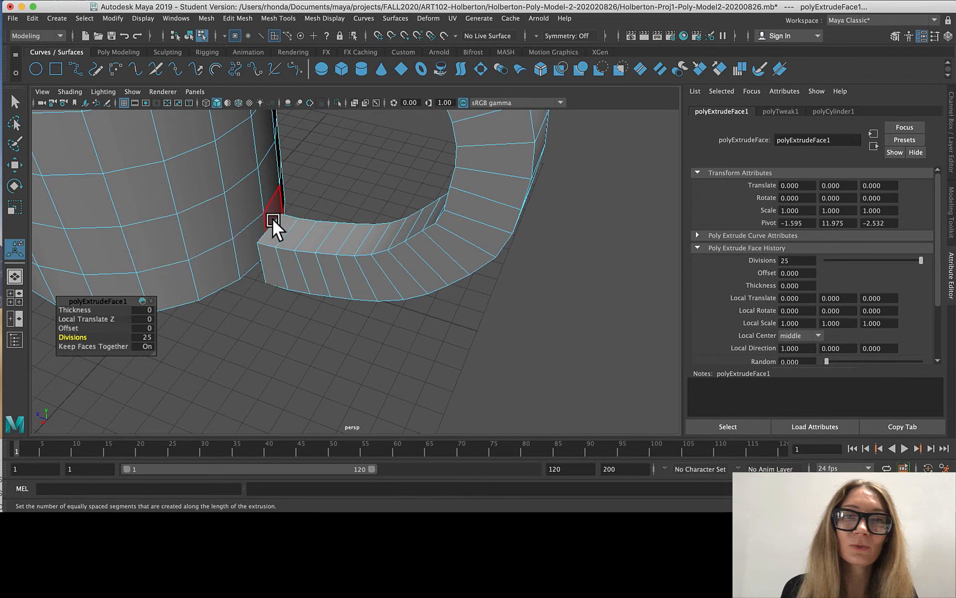
pyautogui.click(247, 255)
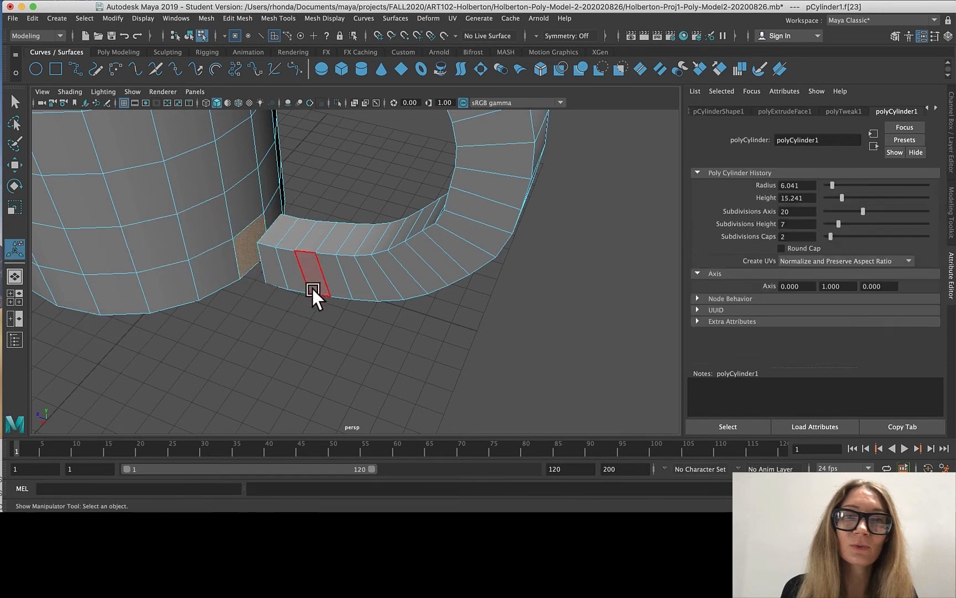
pyautogui.press('Delete')
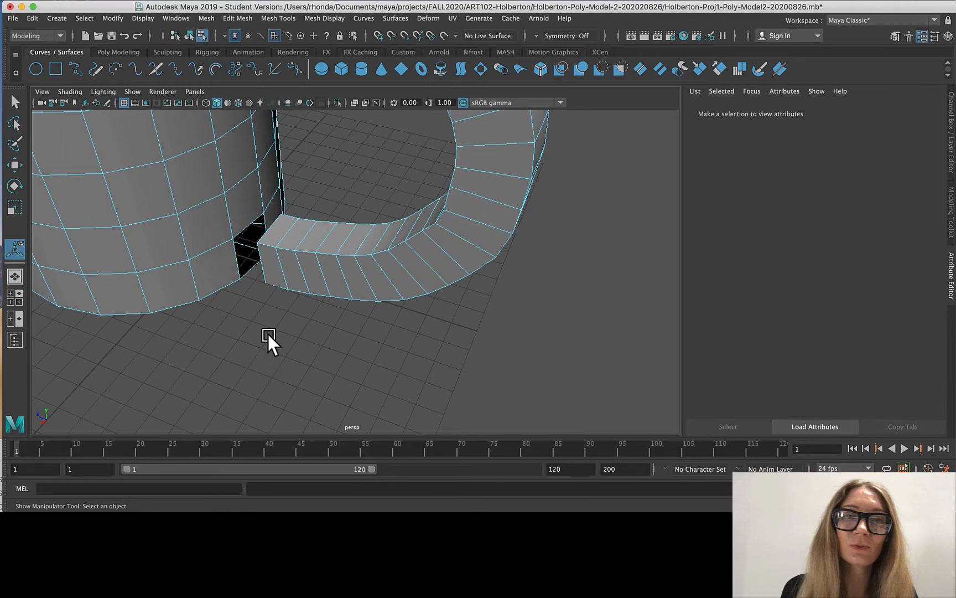
# - Delete the end cap face at the handle's lower end
pyautogui.keyDown('alt'); pyautogui.moveTo(248, 336); pyautogui.dragTo(324, 321); pyautogui.keyUp('alt')
pyautogui.click(150, 383)
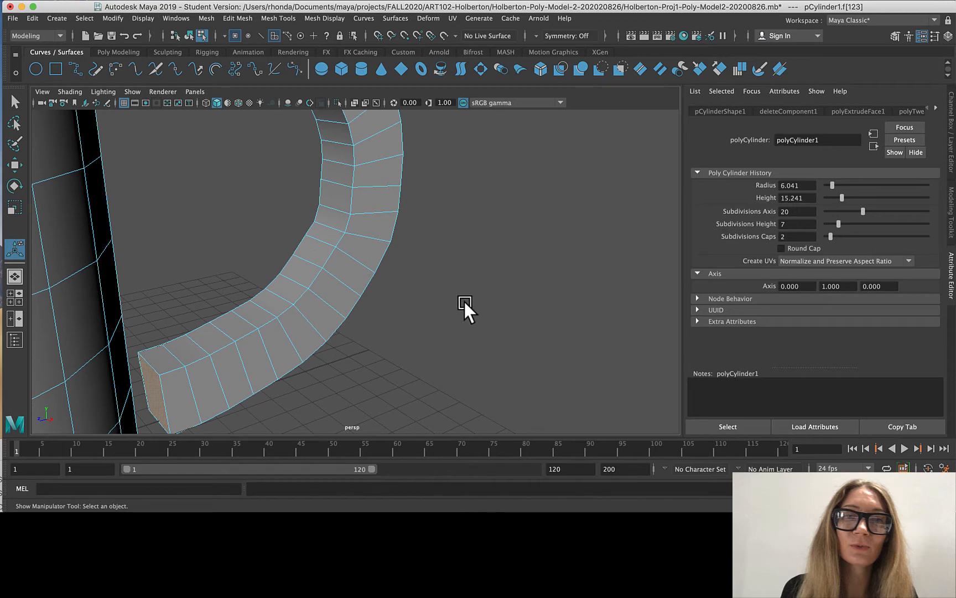
pyautogui.press('Delete')
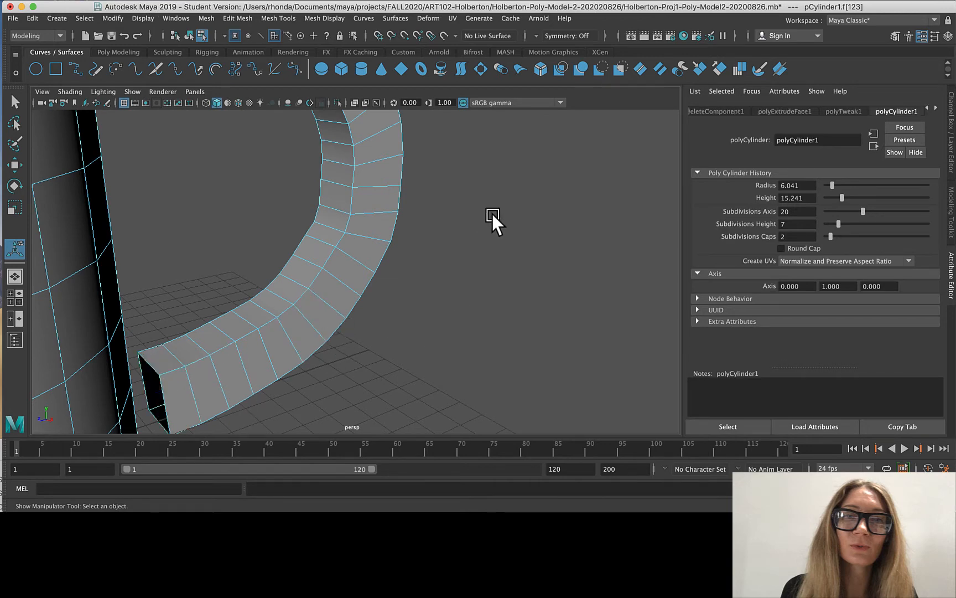
# - Select the border edges of the handle's open lower end in edge mode and show the view in wireframe
pyautogui.keyDown('alt'); pyautogui.moveTo(493, 219); pyautogui.dragTo(353, 358); pyautogui.keyUp('alt')
pyautogui.scroll(3, 352, 360)
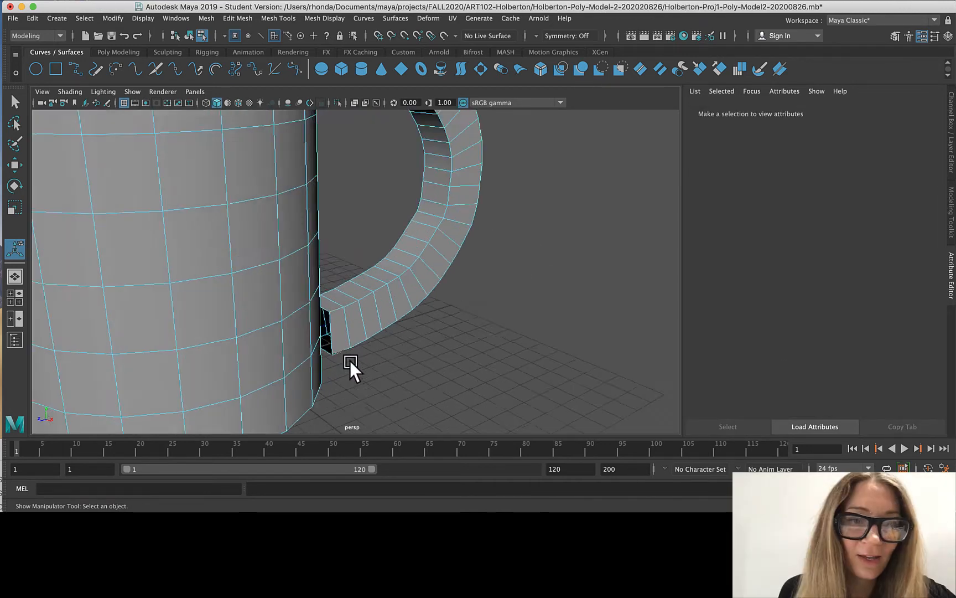
pyautogui.moveTo(390, 259); pyautogui.dragTo(378, 233, button='right')
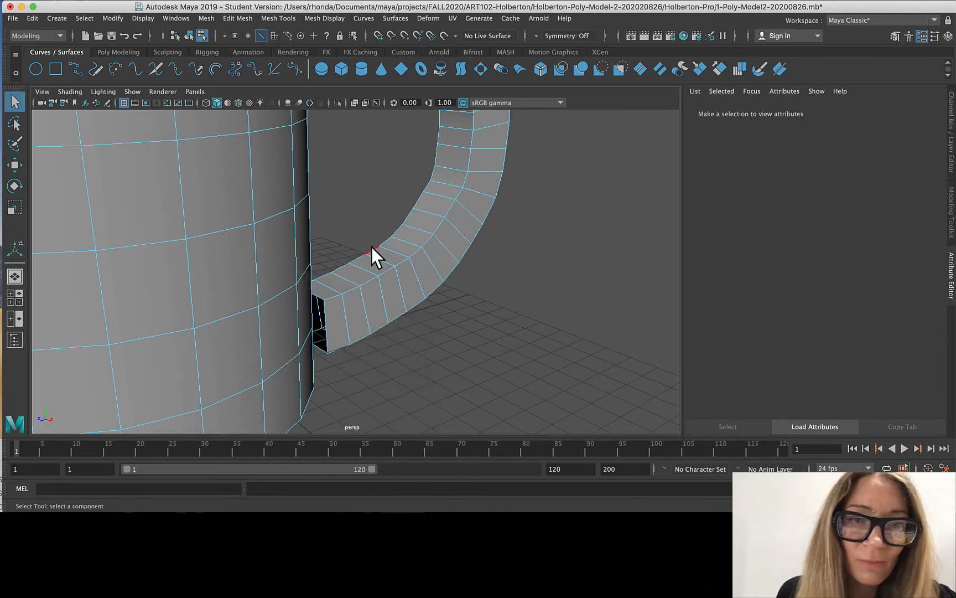
pyautogui.click(316, 347)
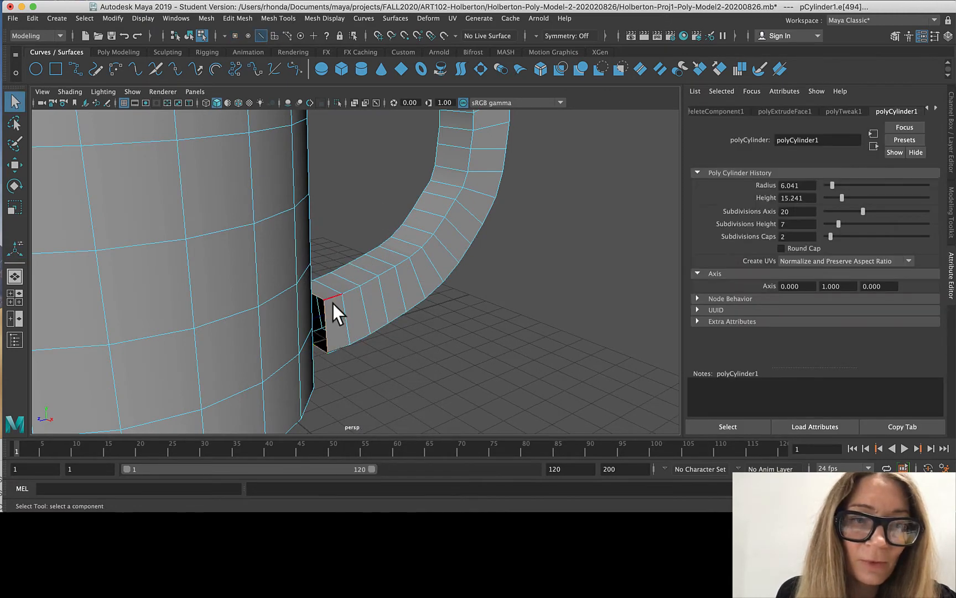
pyautogui.scroll(5, 306, 310)
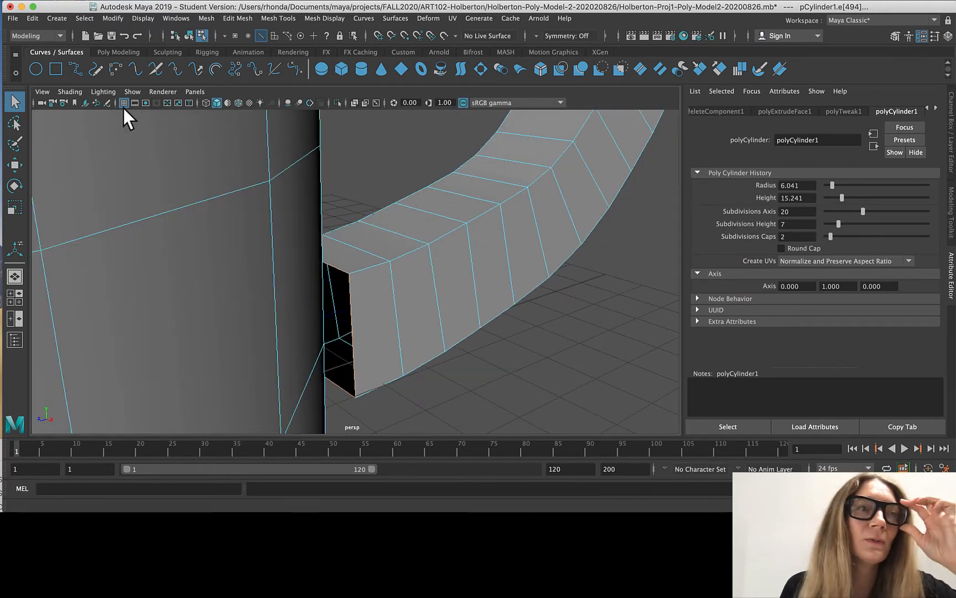
pyautogui.click(206, 103)
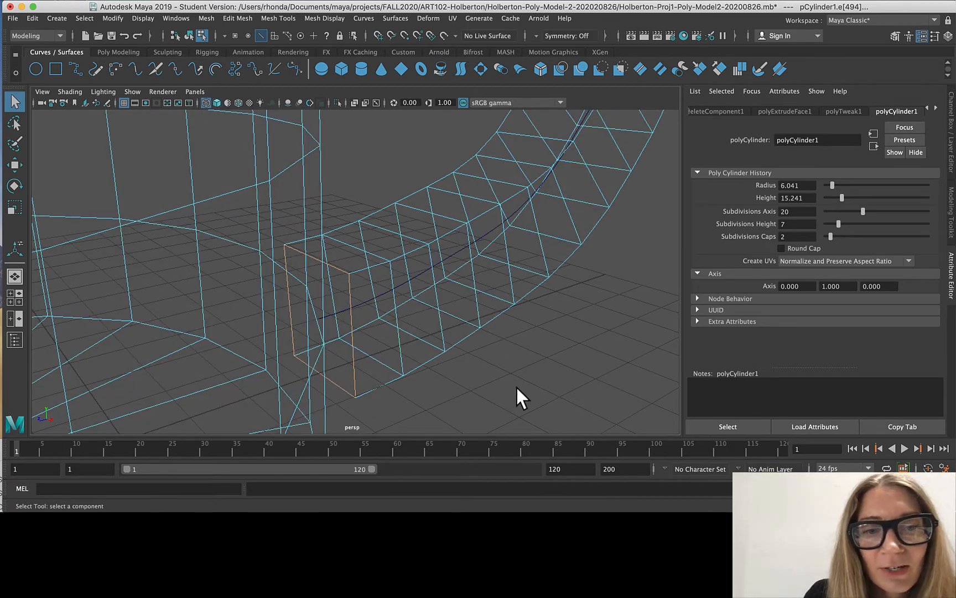
# - Switch to the Google Slides lesson, review the Bridge slides 25 and 26, and return to Maya
pyautogui.click(548, 516)
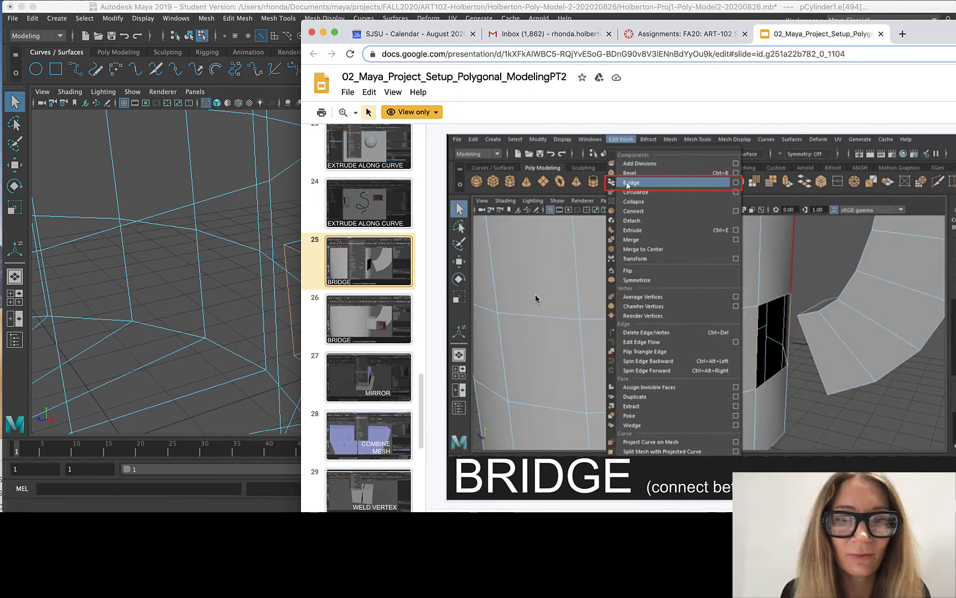
pyautogui.click(383, 320)
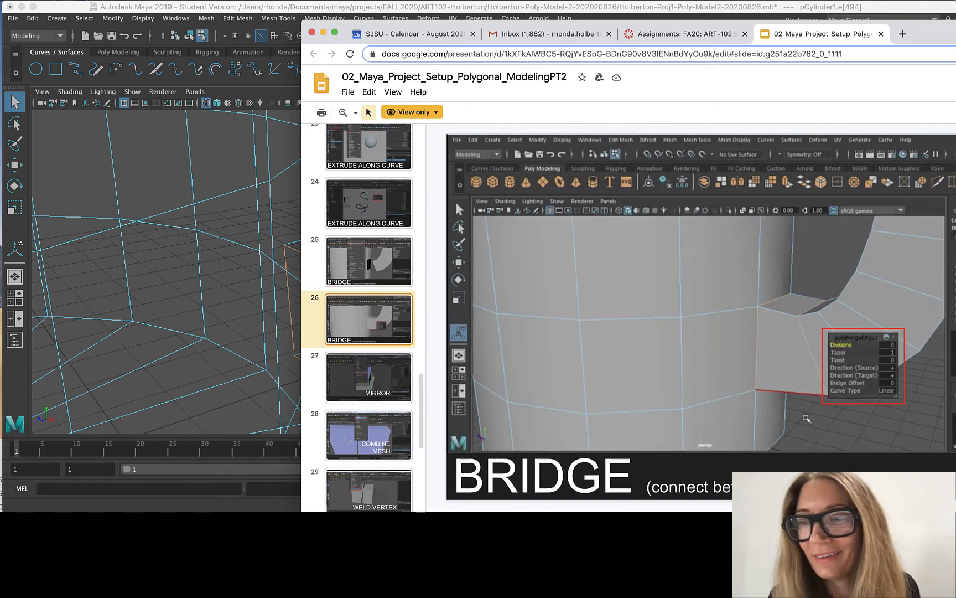
pyautogui.click(355, 12)
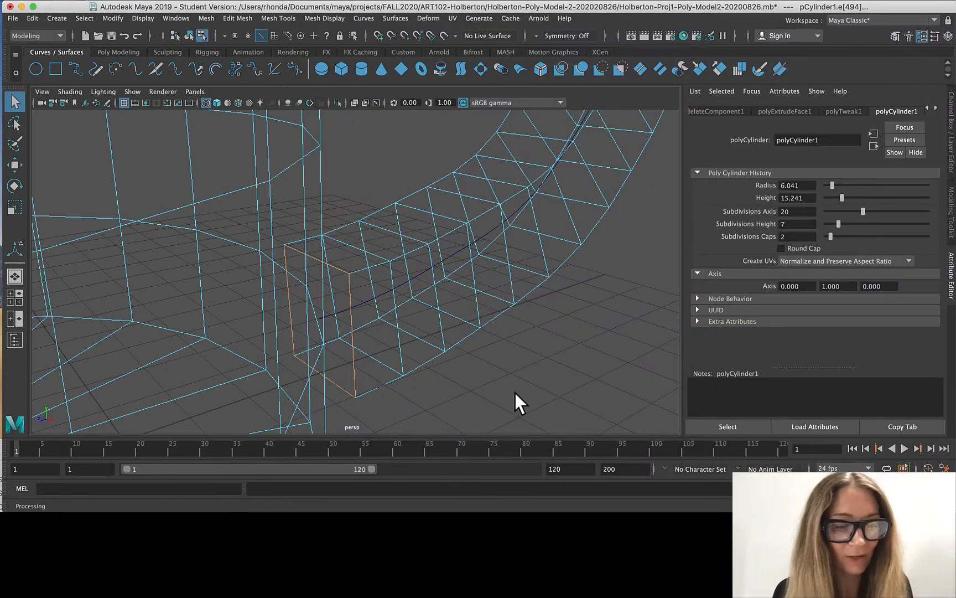
# - Add the cylinder opening's border edges to the selection, bridge them to the handle's end with 0 divisions, and restore shading
pyautogui.keyDown('alt'); pyautogui.moveTo(515, 391); pyautogui.dragTo(432, 397); pyautogui.keyUp('alt')
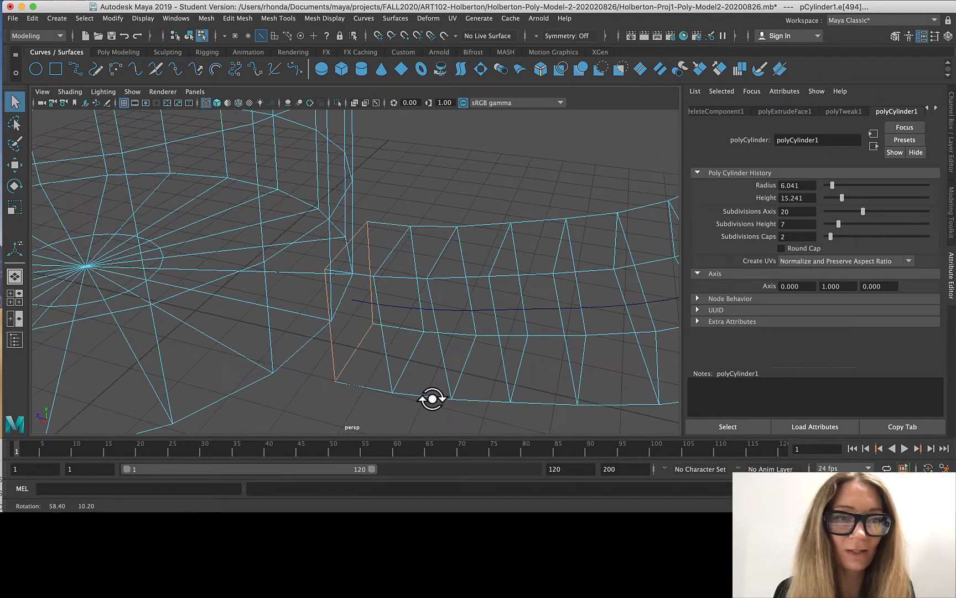
pyautogui.click(289, 354)
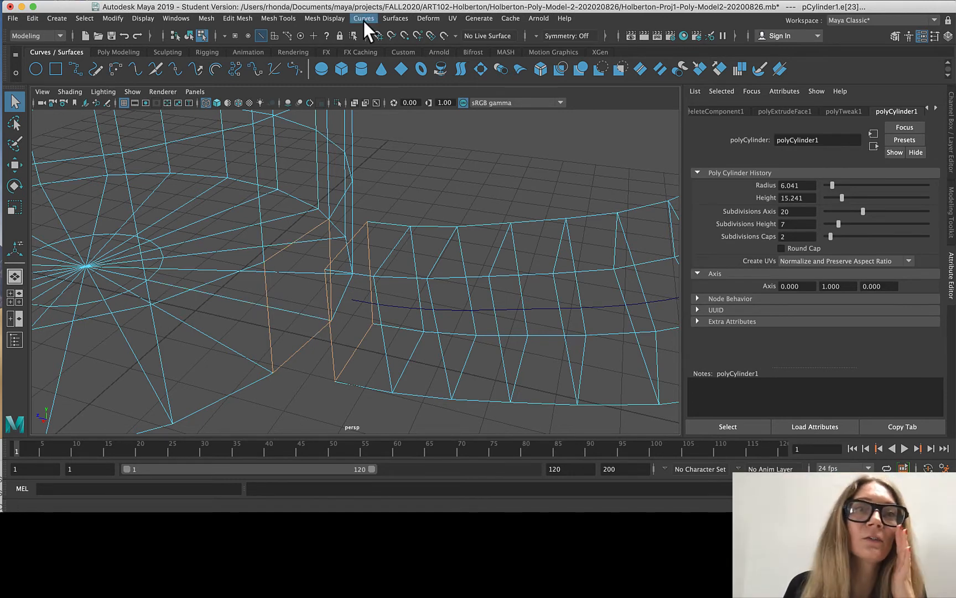
pyautogui.click(238, 18)
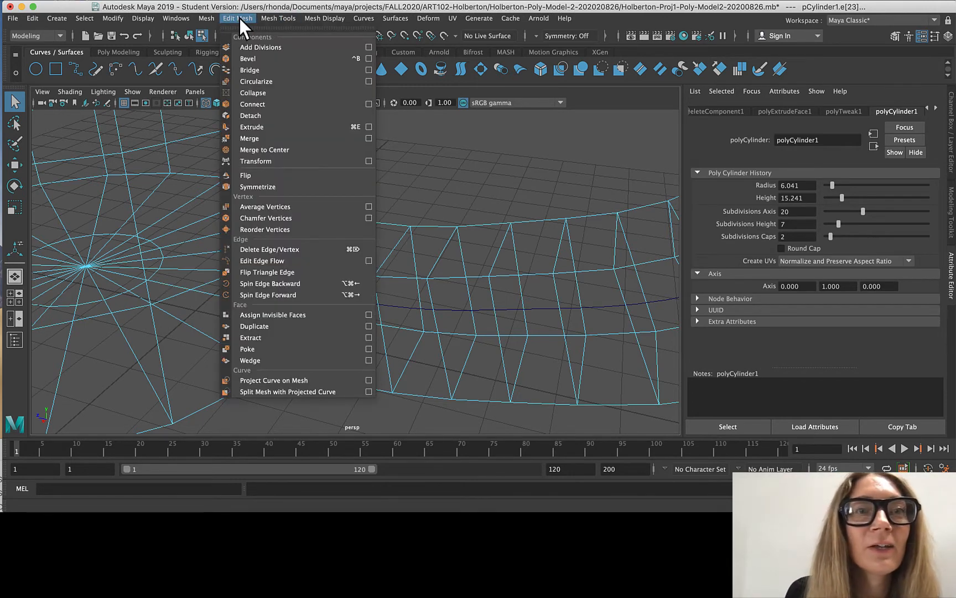
pyautogui.click(272, 72)
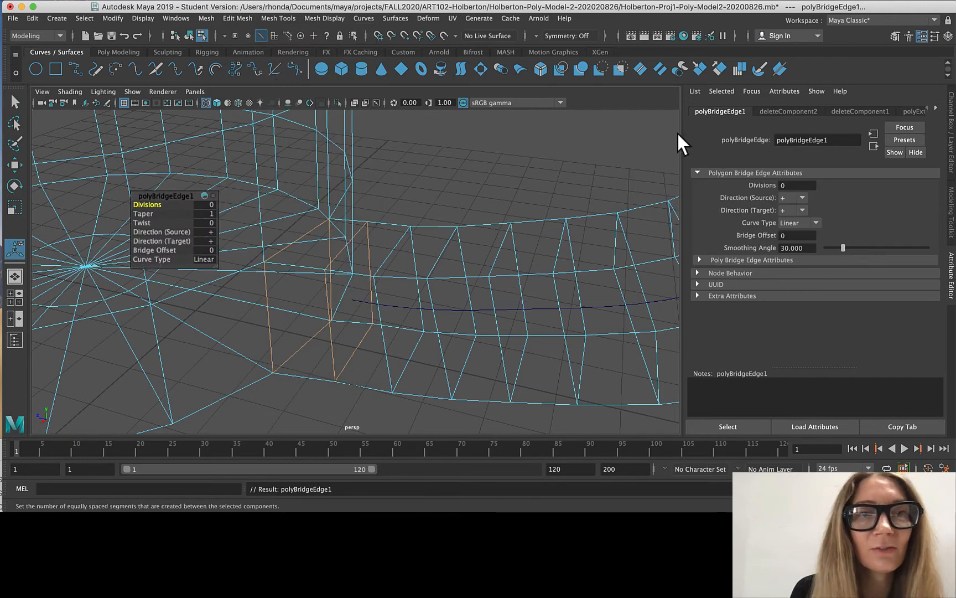
pyautogui.click(217, 103)
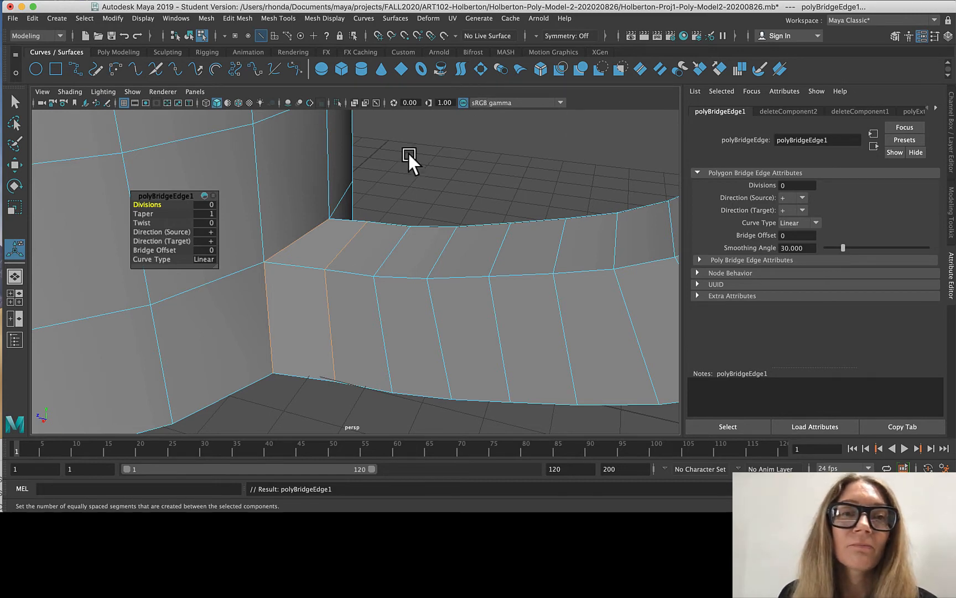
# - Examine the whole mug and the handle's lower joint up close, and undo the bridge
pyautogui.scroll(-10, 349, 246)
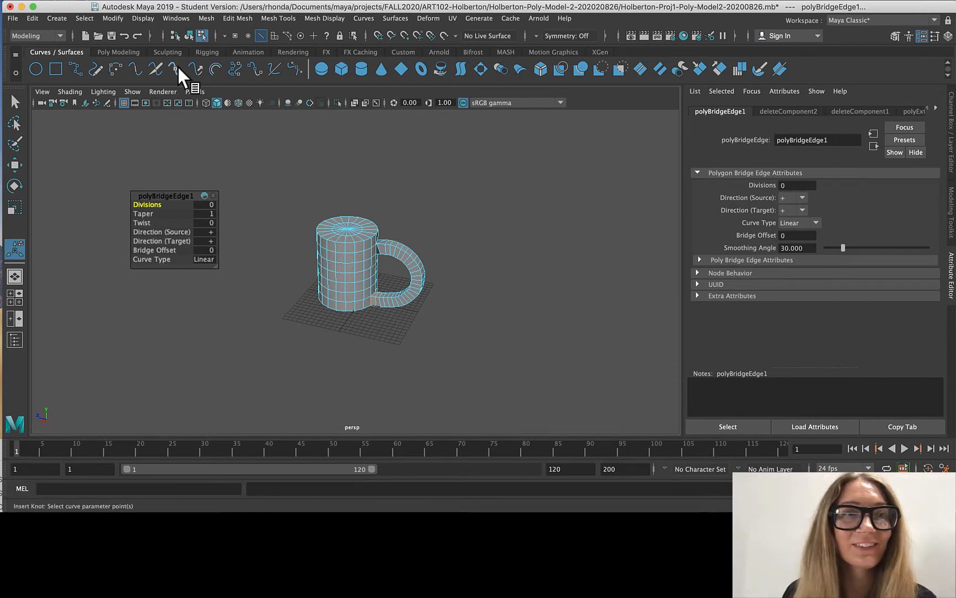
pyautogui.click(15, 101)
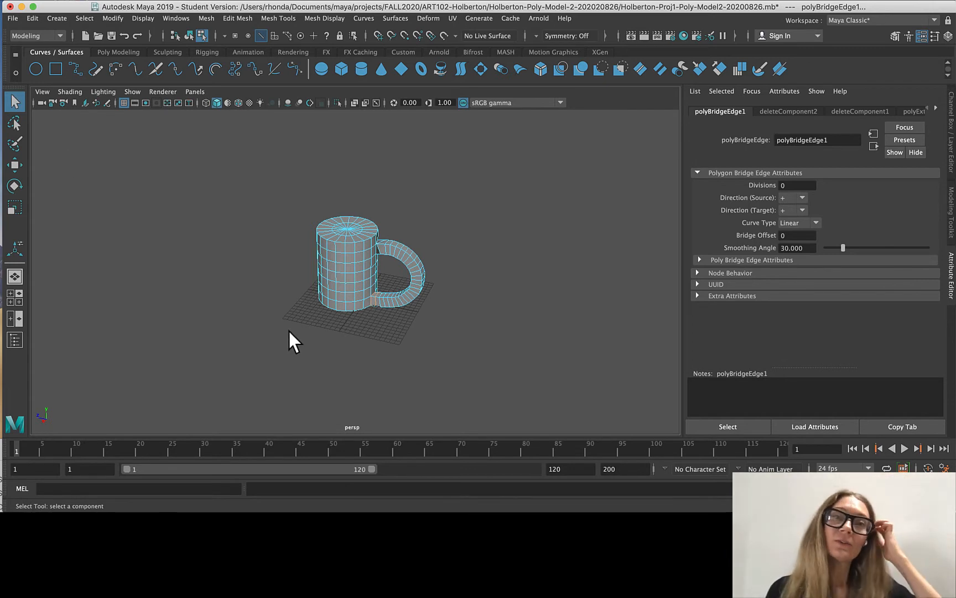
pyautogui.click(115, 53)
pyautogui.scroll(-3, 367, 367)
pyautogui.scroll(5, 367, 320)
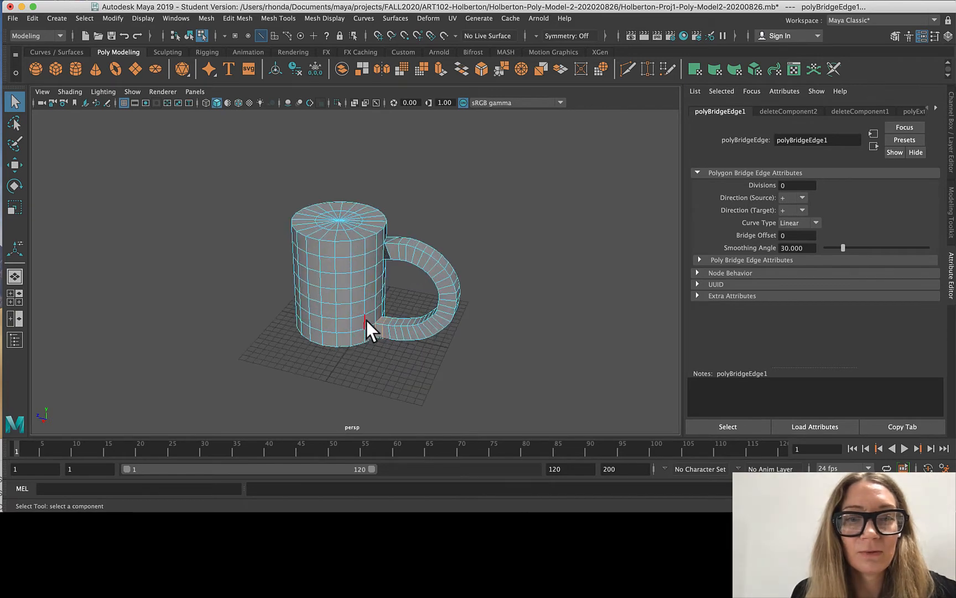
pyautogui.scroll(2, 352, 382)
pyautogui.scroll(-5, 349, 378)
pyautogui.scroll(6, 368, 345)
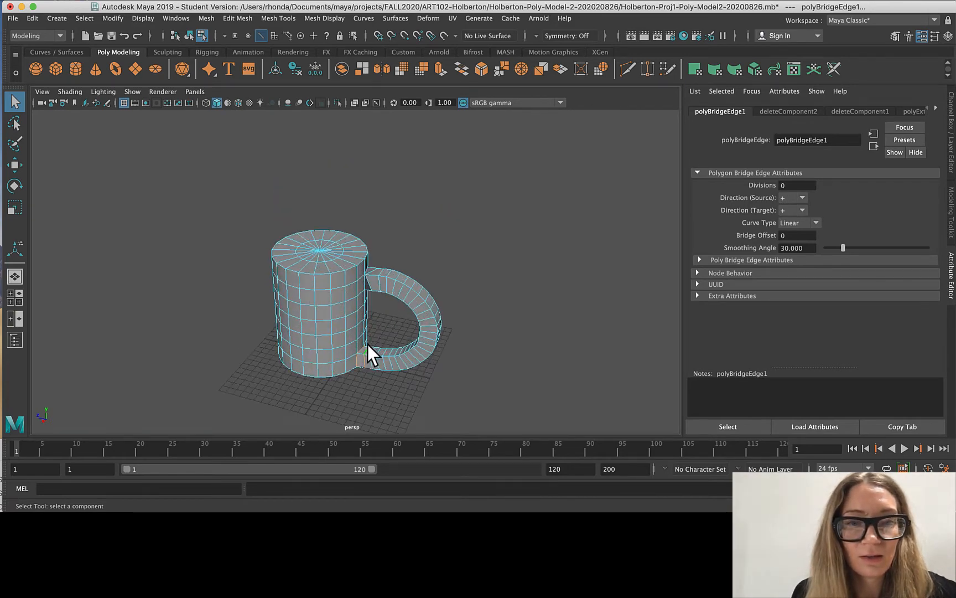
pyautogui.scroll(5, 359, 418)
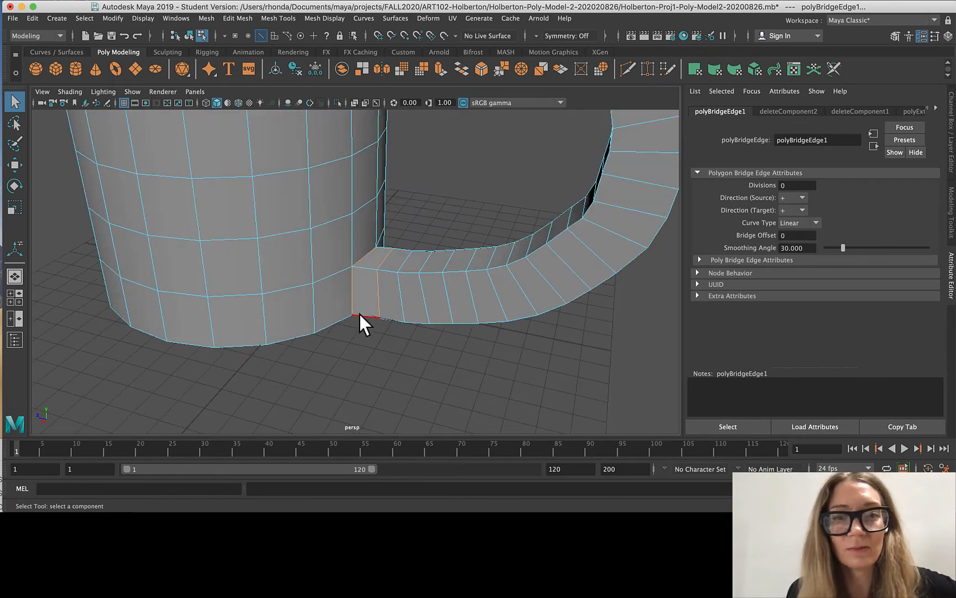
pyautogui.press('z')
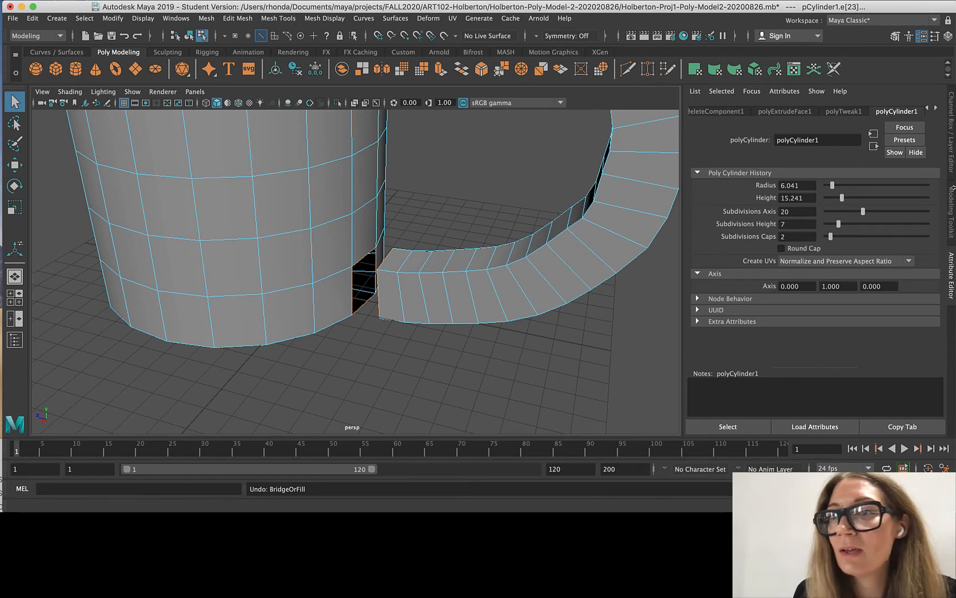
# - Show the Modeling Toolkit down to its mesh tools and switch the mug mesh to vertex selection
pyautogui.click(952, 210)
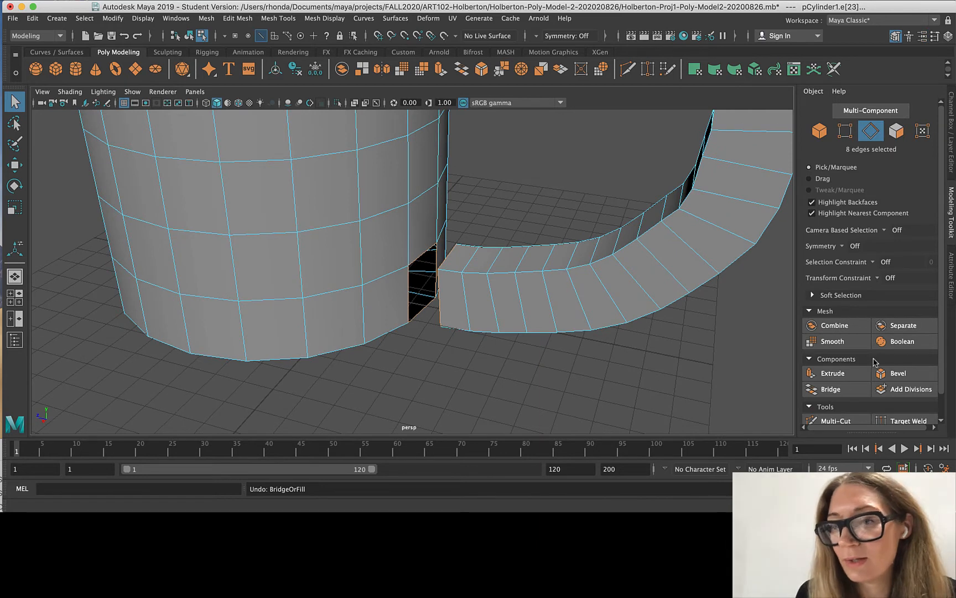
pyautogui.scroll(-2, 884, 407)
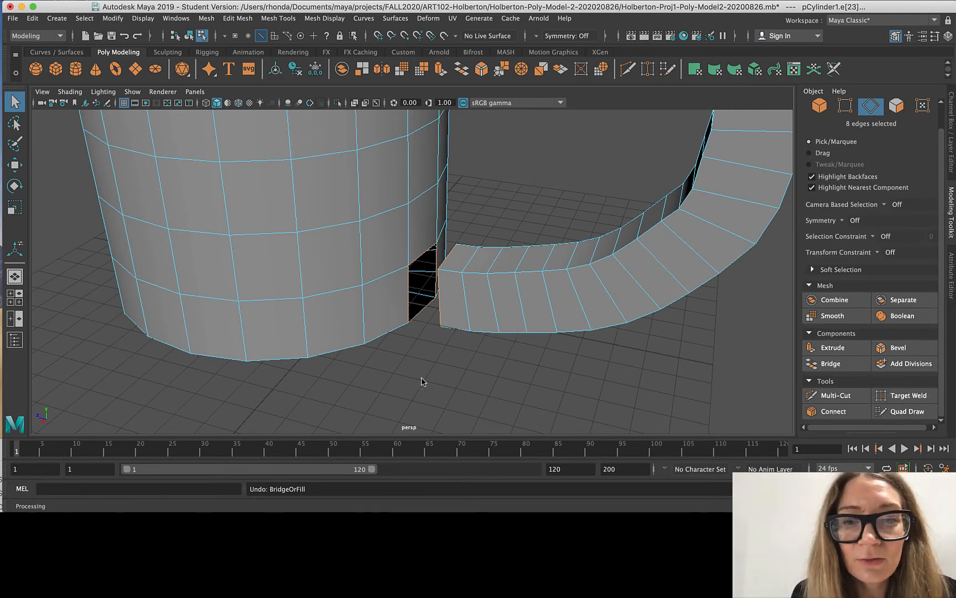
pyautogui.moveTo(422, 259); pyautogui.dragTo(390, 261, button='right')
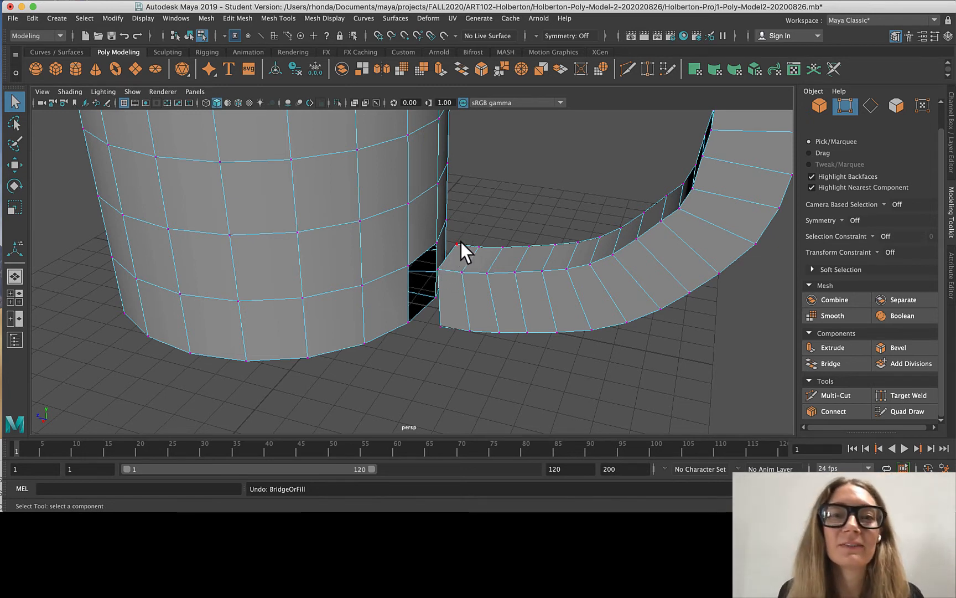
# - Target-weld the handle end's corner vertices to the matching corners of the opening in the cylinder, undoing the first weld and repeating it
pyautogui.click(912, 393)
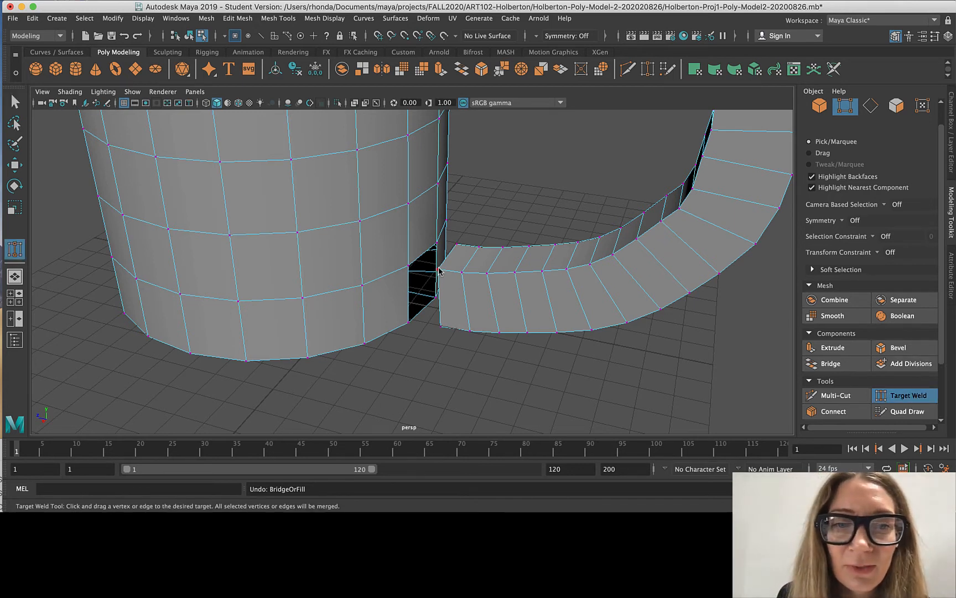
pyautogui.moveTo(432, 270); pyautogui.dragTo(421, 269)
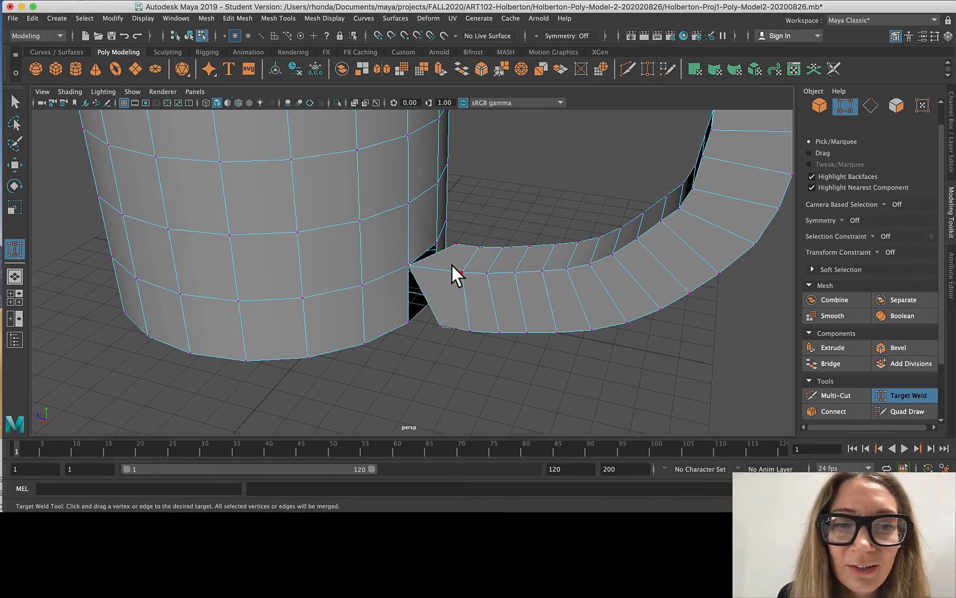
pyautogui.hotkey('ctrl', 'z')
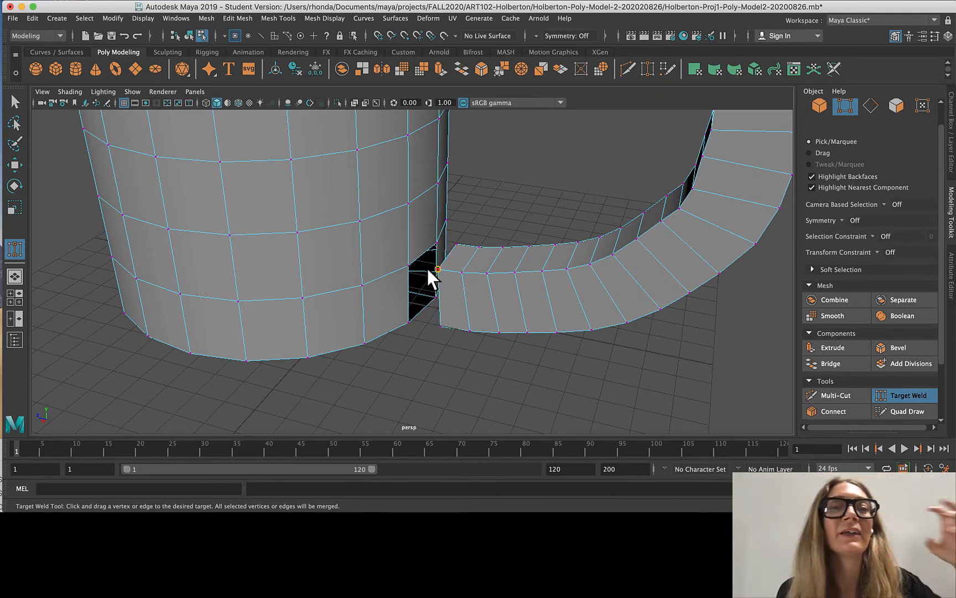
pyautogui.moveTo(429, 270); pyautogui.dragTo(409, 267)
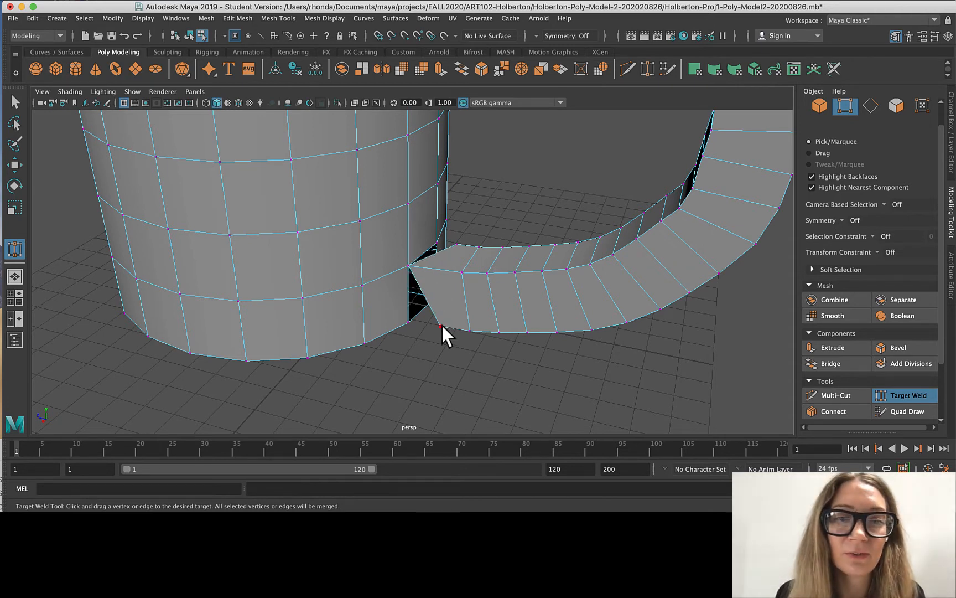
pyautogui.moveTo(442, 326); pyautogui.dragTo(409, 321)
pyautogui.moveTo(455, 244); pyautogui.dragTo(453, 241)
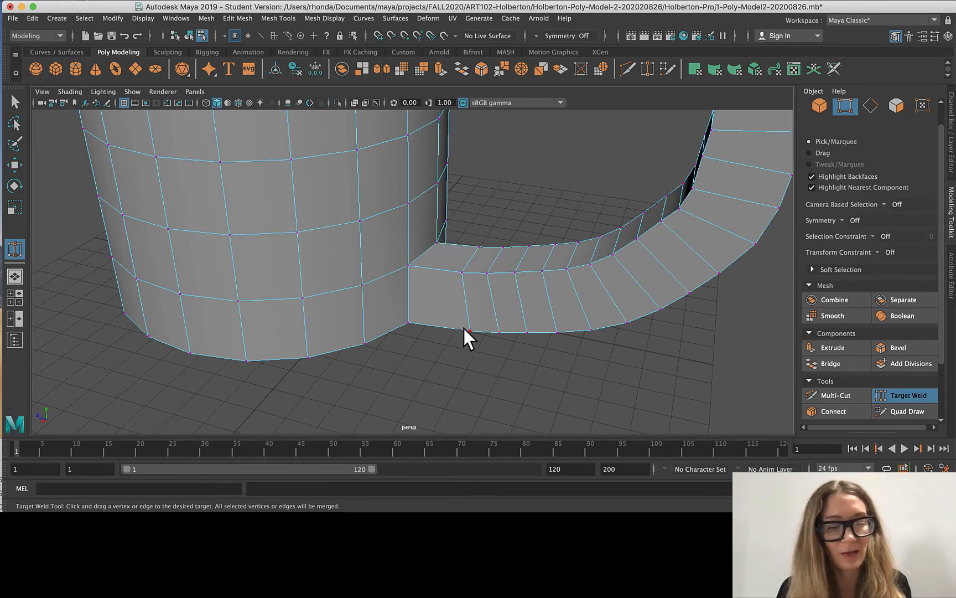
# - Inspect the lower joint from the handle's other side and undo the last two vertex welds
pyautogui.keyDown('alt'); pyautogui.moveTo(458, 353); pyautogui.dragTo(252, 320); pyautogui.keyUp('alt')
pyautogui.keyDown('alt'); pyautogui.moveTo(418, 364); pyautogui.dragTo(443, 372); pyautogui.keyUp('alt')
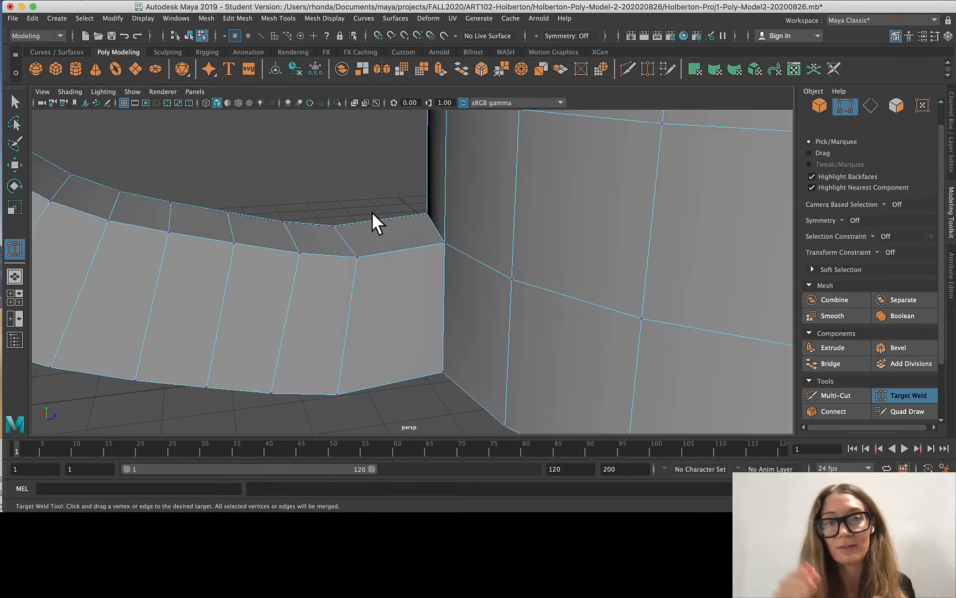
pyautogui.press('z')
pyautogui.press('z')
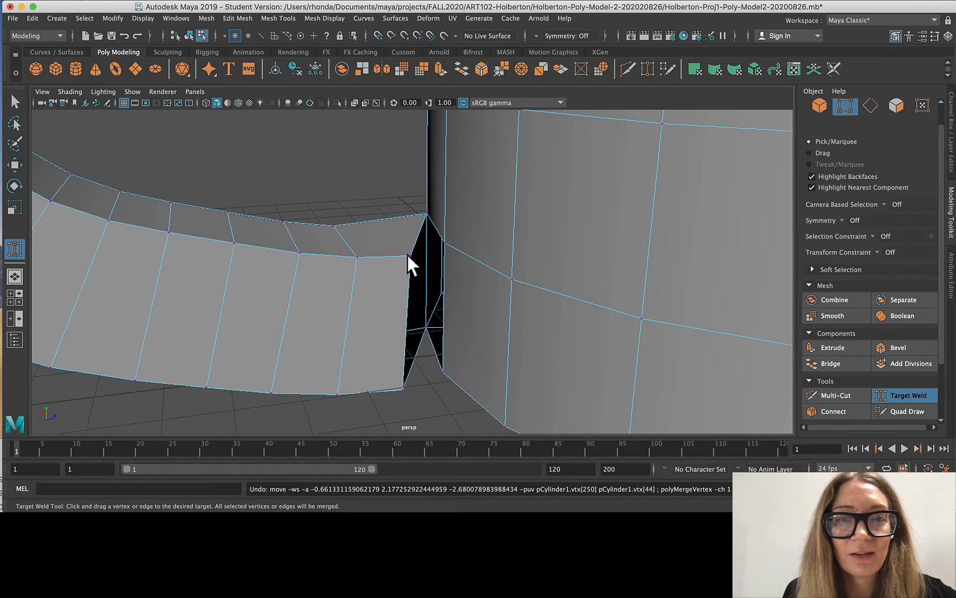
# - Try to weld the handle's lower corner vertex to the opening's far lower corner, and undo that weld
pyautogui.moveTo(403, 389); pyautogui.dragTo(427, 330)
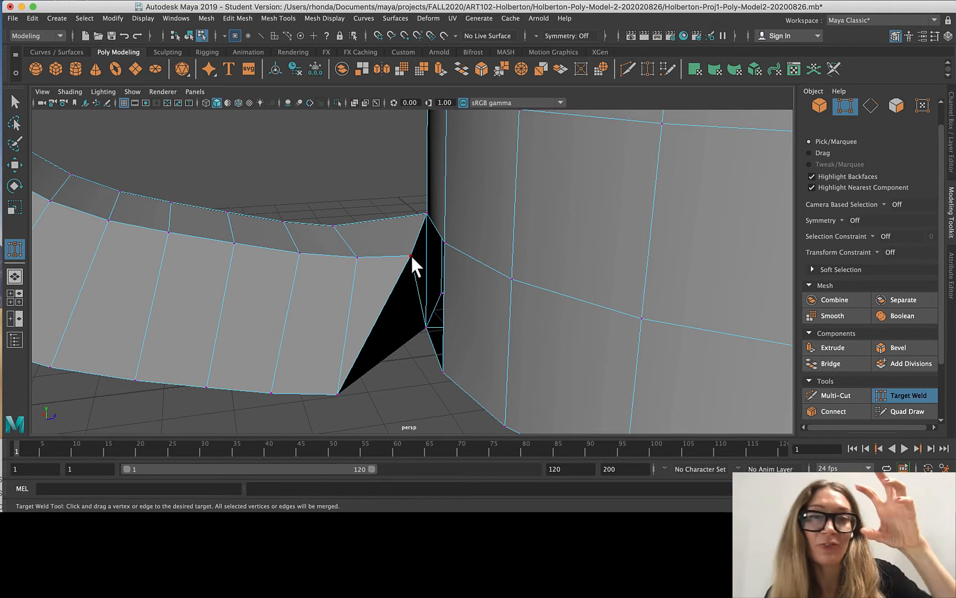
pyautogui.moveTo(411, 256); pyautogui.dragTo(412, 254)
pyautogui.hotkey('ctrl', 'z')
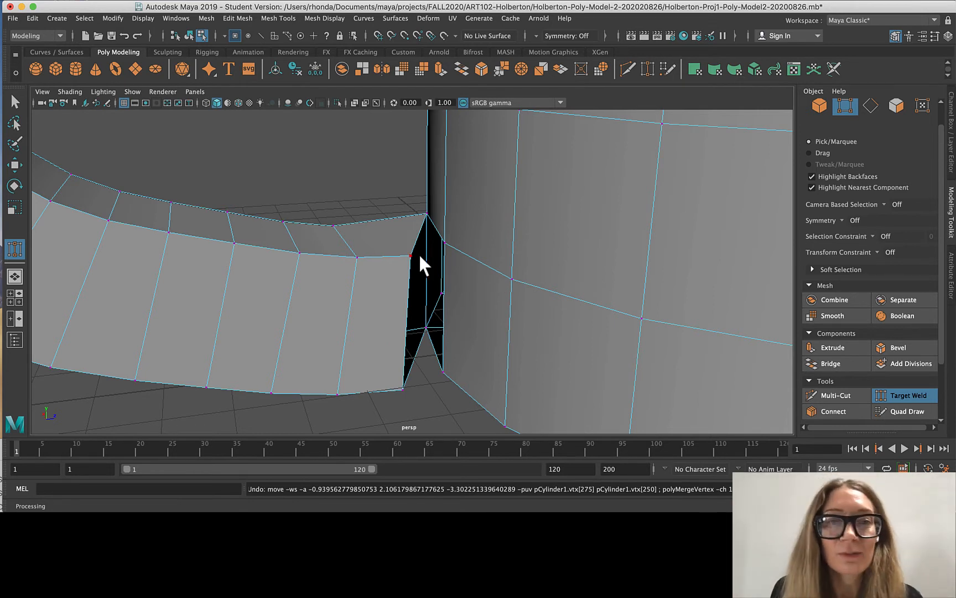
# - Weld the handle's upper corner vertex on this side to the matching upper corner of the cylinder's opening
pyautogui.moveTo(411, 257); pyautogui.dragTo(438, 248)
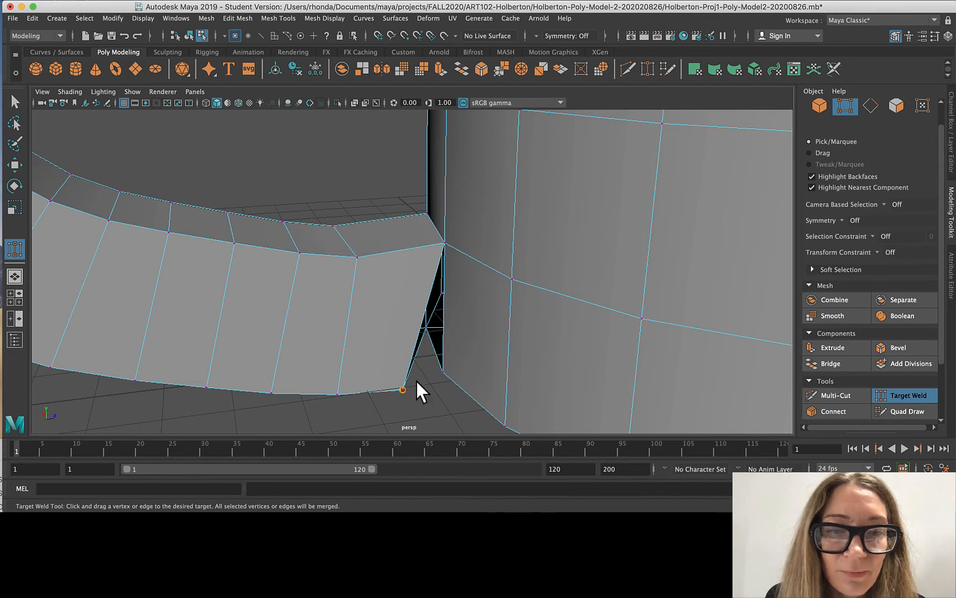
pyautogui.scroll(-15, 506, 246)
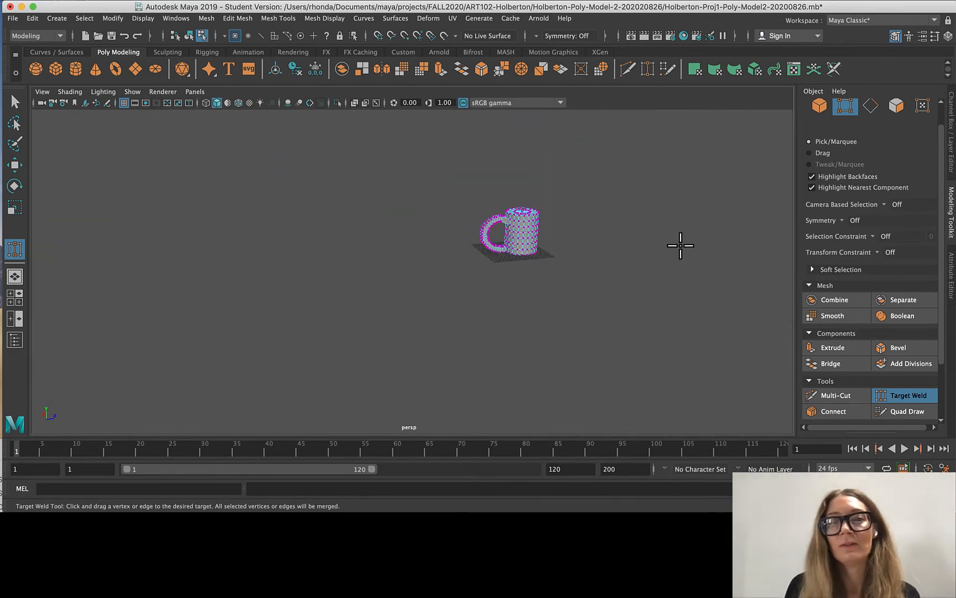
# - Switch to the Google Slides lesson, look over the slides following Bridge slide 26, and return to Maya
pyautogui.press('super+Tab')
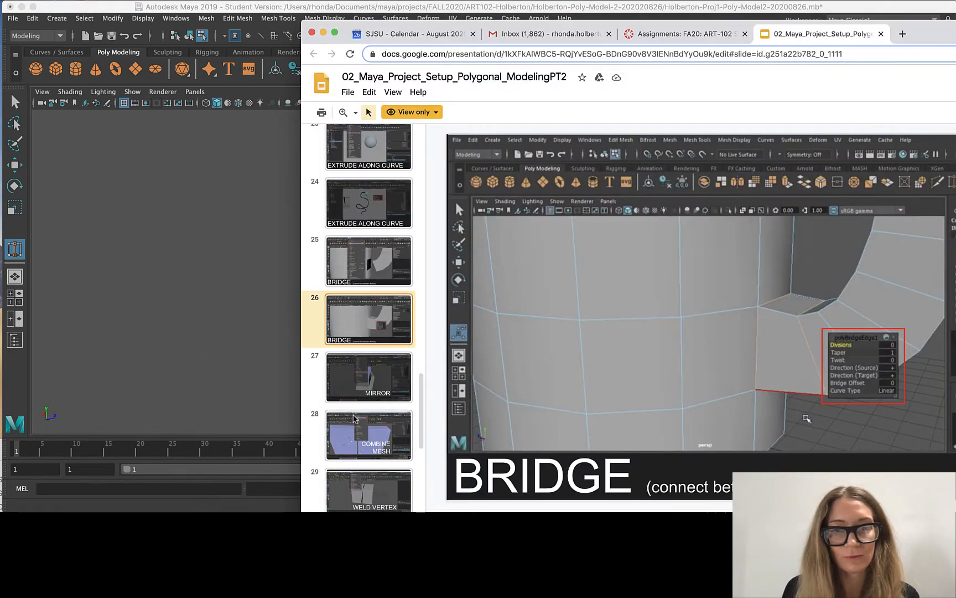
pyautogui.scroll(-2, 374, 412)
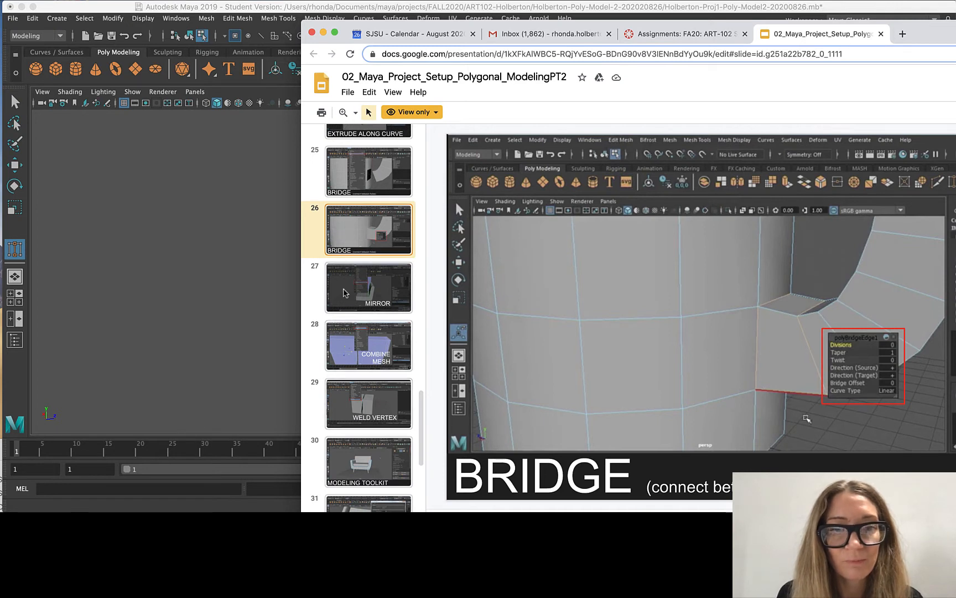
pyautogui.scroll(-2, 356, 399)
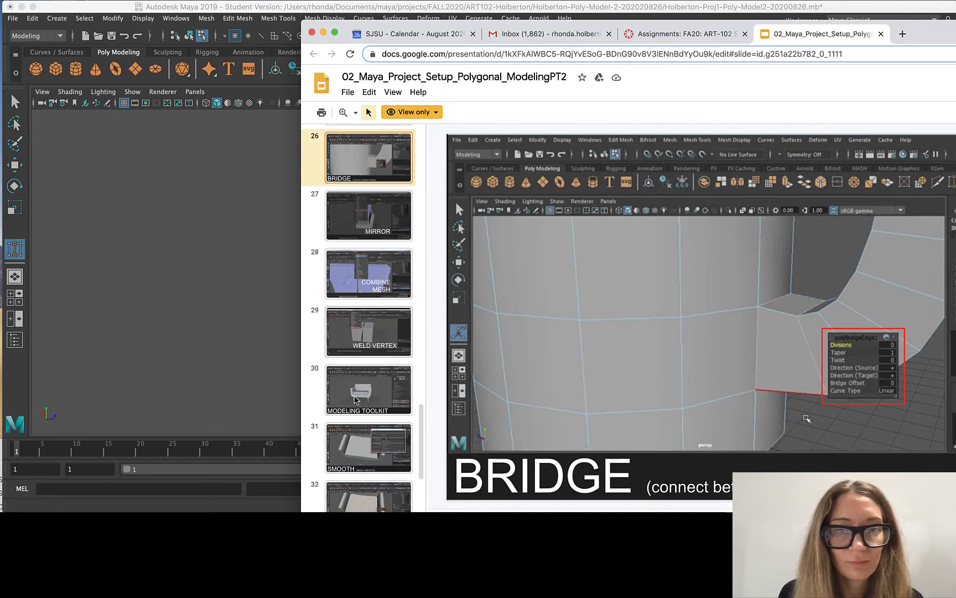
pyautogui.scroll(-2, 352, 413)
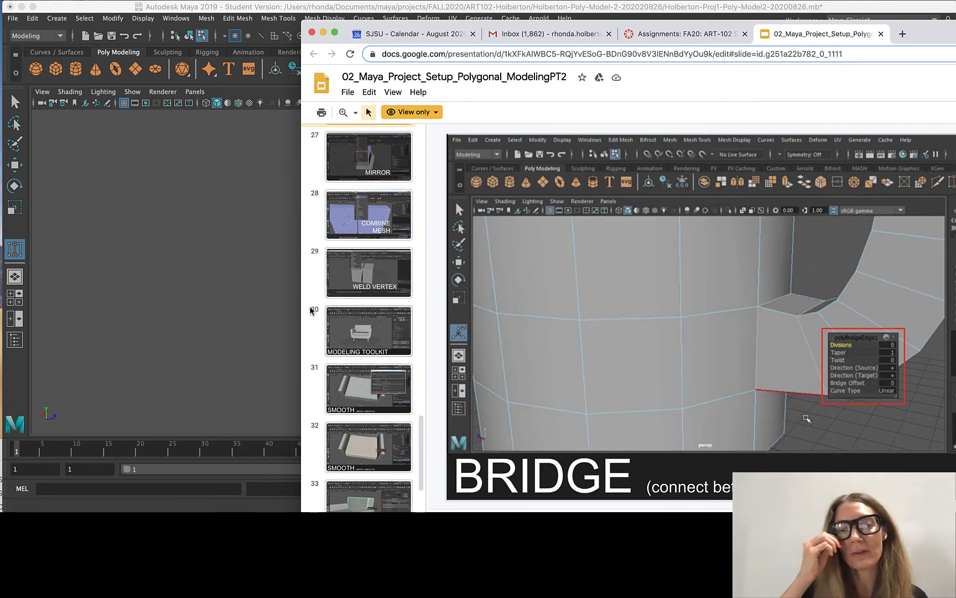
pyautogui.click(192, 323)
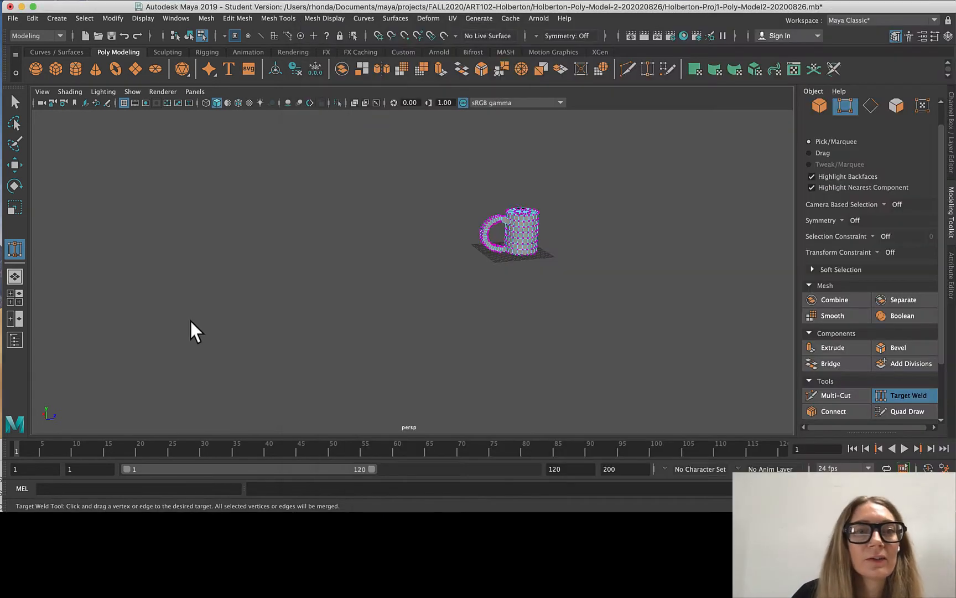
# - Return the mug to object mode and create a polygon cube beside it on the handle's side
pyautogui.scroll(2, 482, 262)
pyautogui.moveTo(473, 259)
pyautogui.mouseDown(button='right')
pyautogui.moveTo(530, 250)
pyautogui.moveTo(489, 252)
pyautogui.mouseUp(button='right')
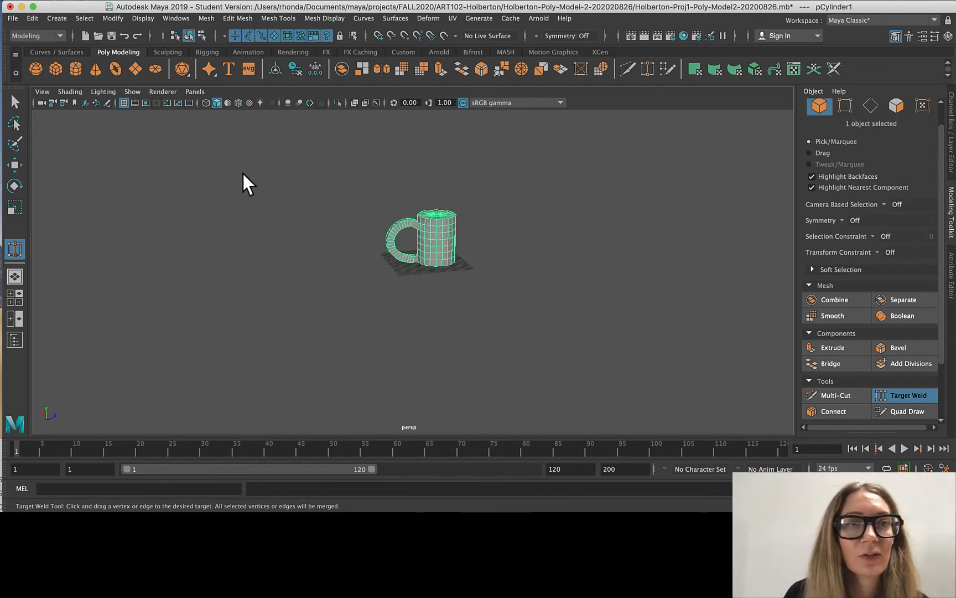
pyautogui.click(56, 68)
pyautogui.moveTo(408, 278); pyautogui.dragTo(321, 266)
pyautogui.press('w')
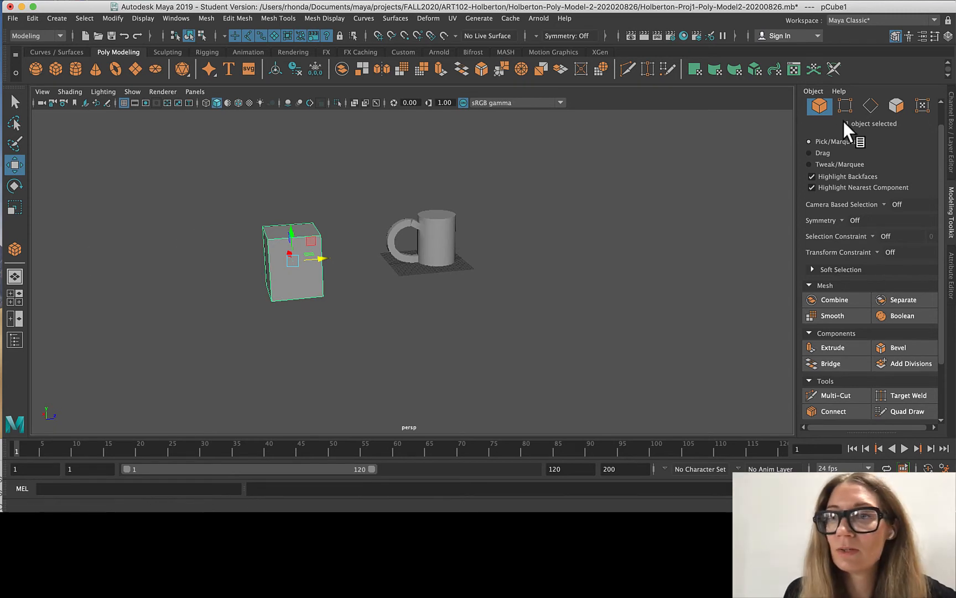
# - Increase the new cube's subdivisions in its polyCube1 attributes and switch it to vertex selection
pyautogui.click(951, 280)
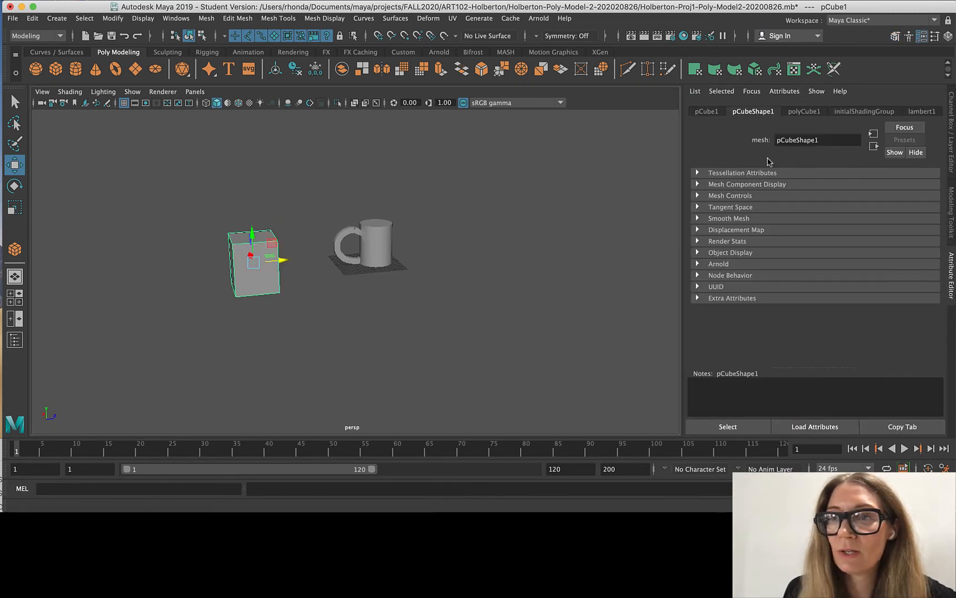
pyautogui.click(804, 113)
pyautogui.moveTo(827, 225); pyautogui.dragTo(838, 249)
pyautogui.moveTo(280, 259); pyautogui.dragTo(227, 260, button='right')
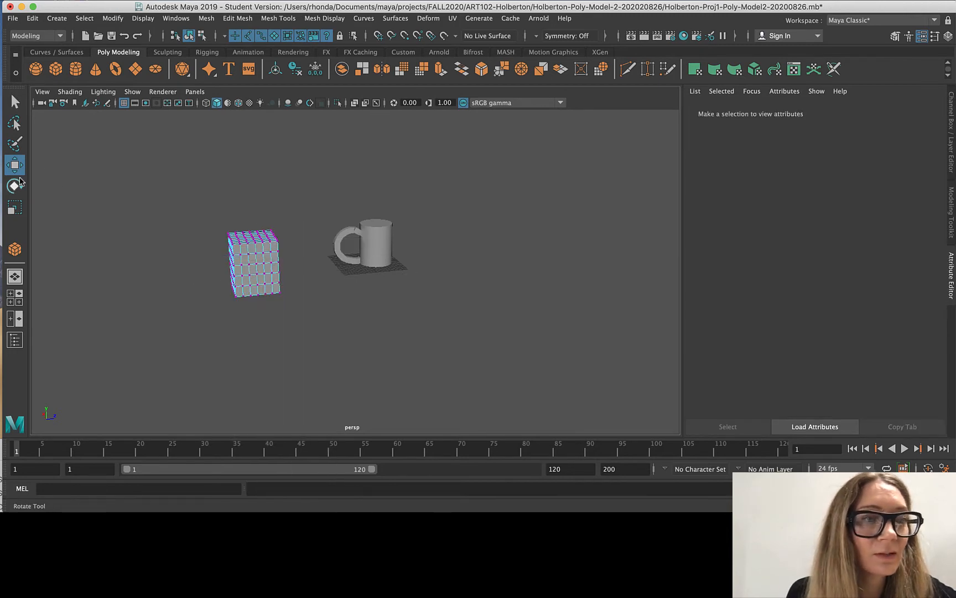
# - Show the Select Tool's settings and set the symmetry to Object X
pyautogui.doubleClick(15, 101)
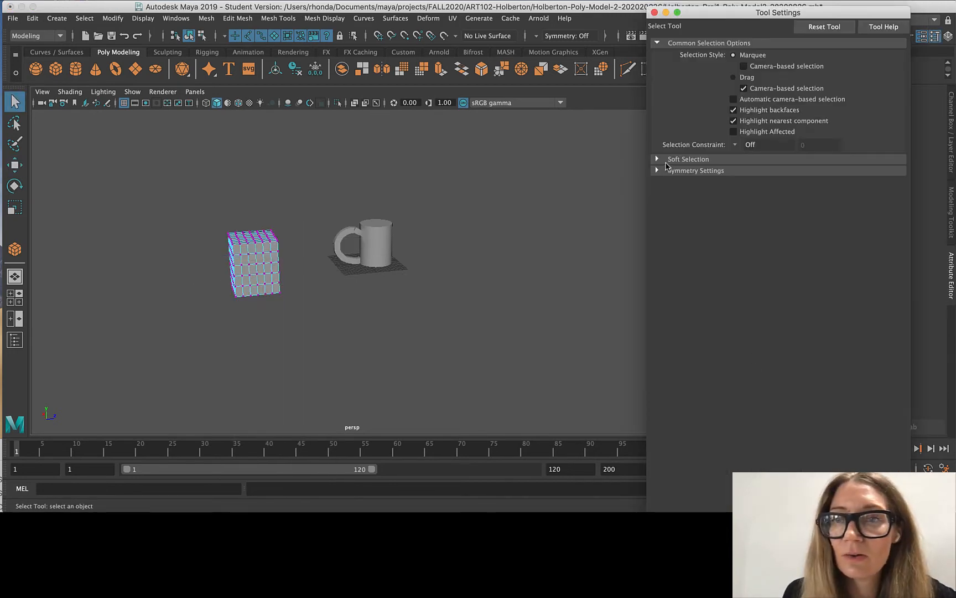
pyautogui.click(667, 160)
pyautogui.click(666, 161)
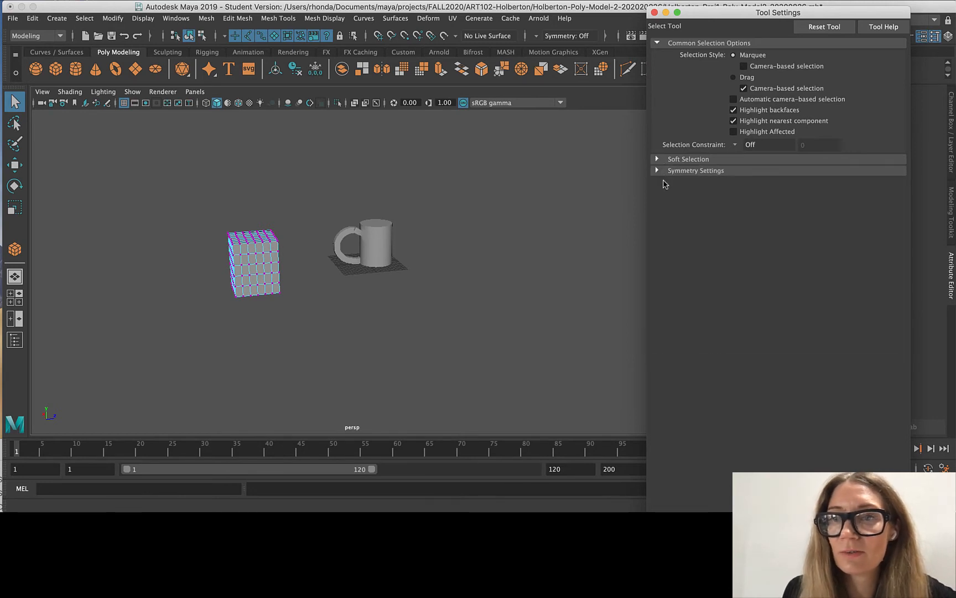
pyautogui.click(667, 171)
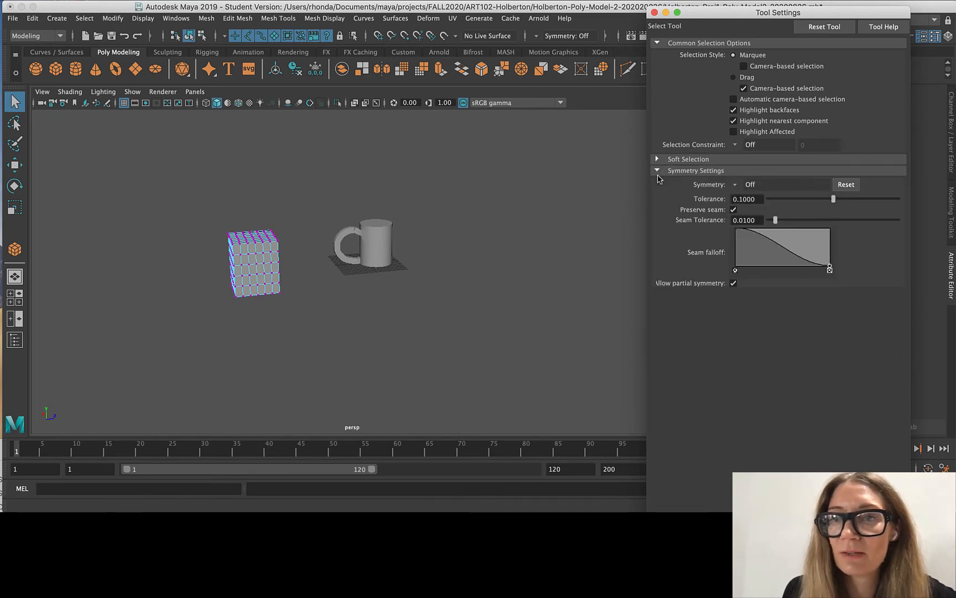
pyautogui.click(735, 184)
pyautogui.click(755, 211)
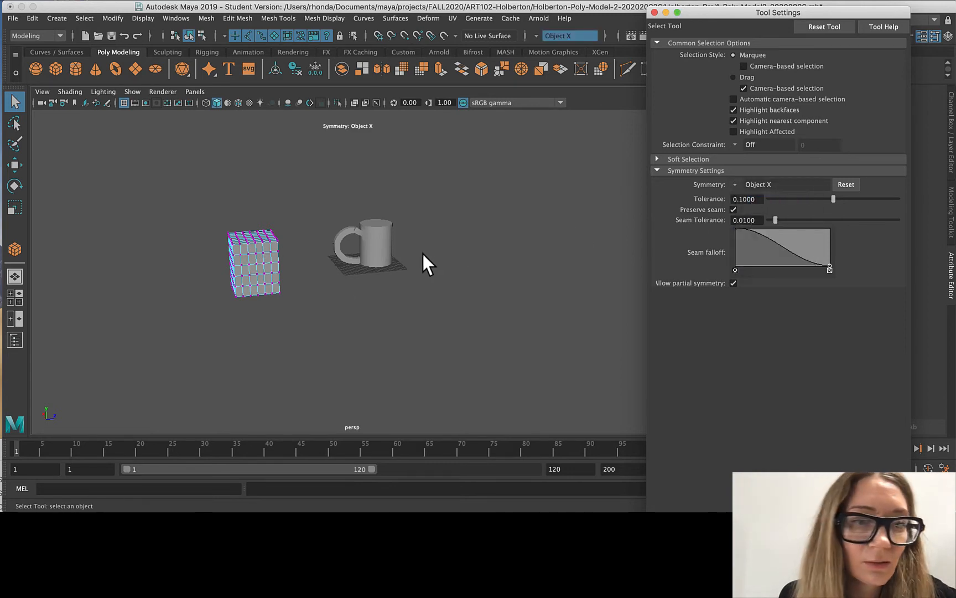
# - Pull a vertex on the cube's camera-facing side outward along X into a spike, and check its mirrored copy in the four-view layout
pyautogui.click(256, 276)
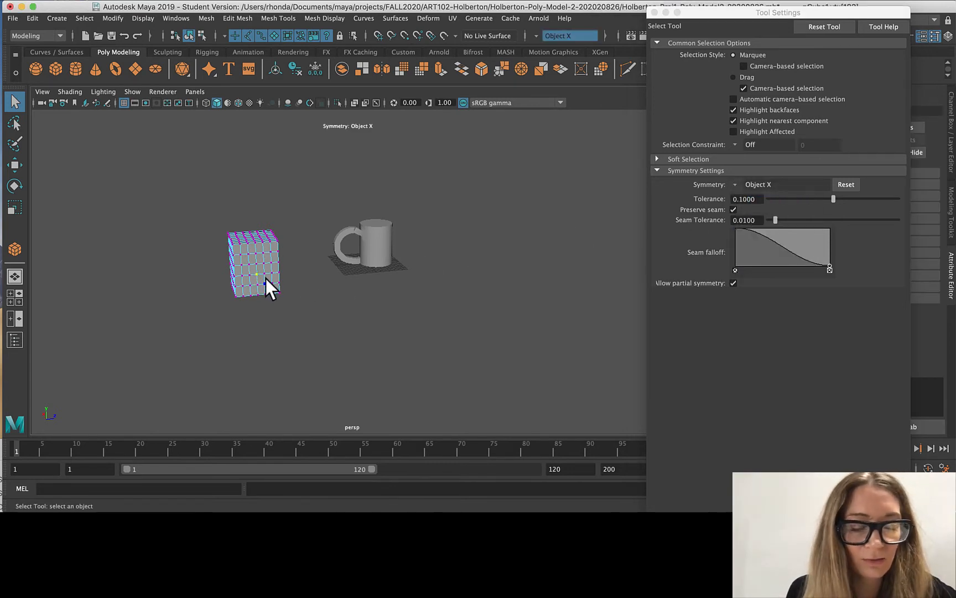
pyautogui.press('w')
pyautogui.moveTo(256, 266); pyautogui.dragTo(264, 277)
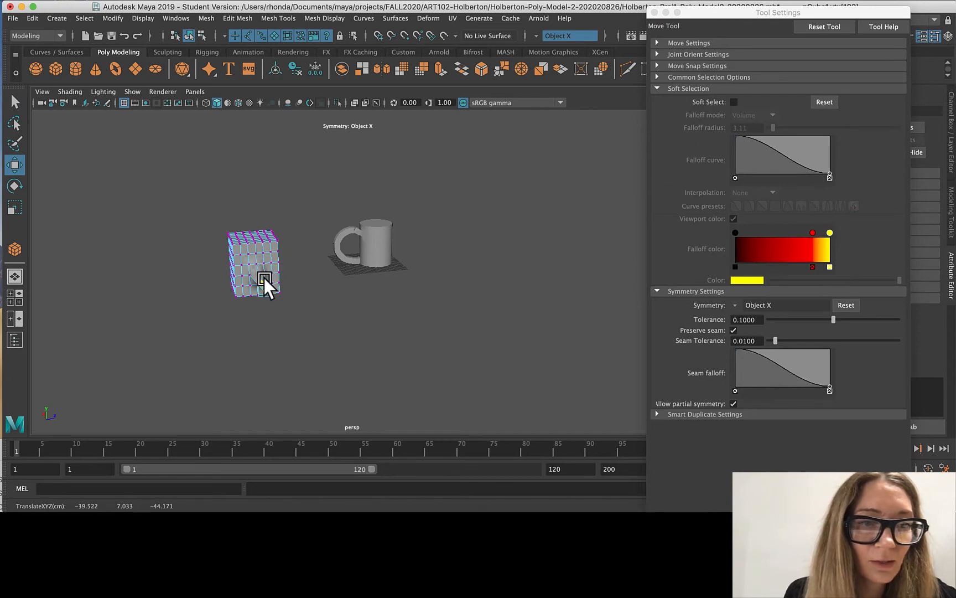
pyautogui.click(14, 297)
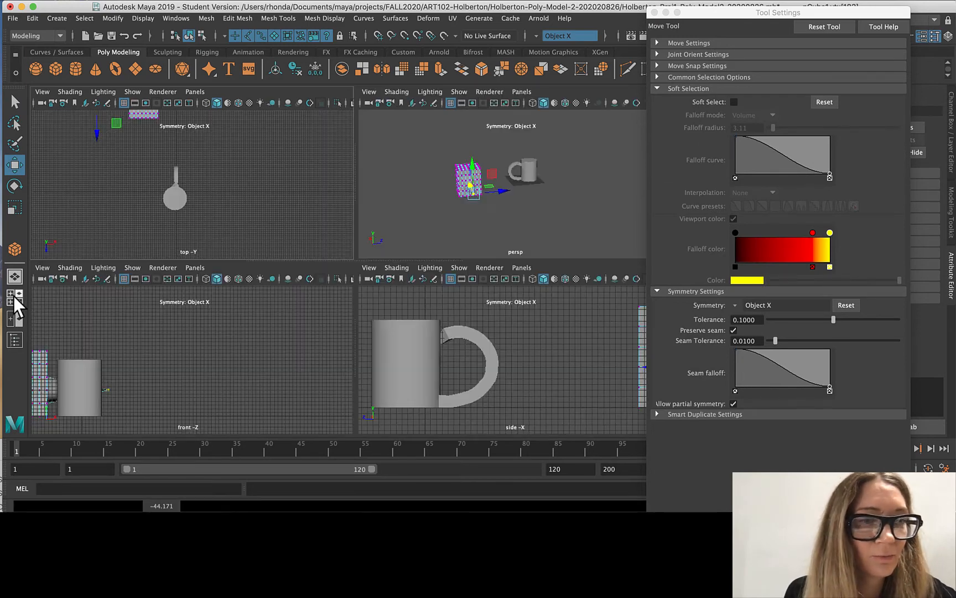
pyautogui.scroll(-5, 123, 322)
pyautogui.scroll(-3, 89, 348)
pyautogui.scroll(5, 74, 346)
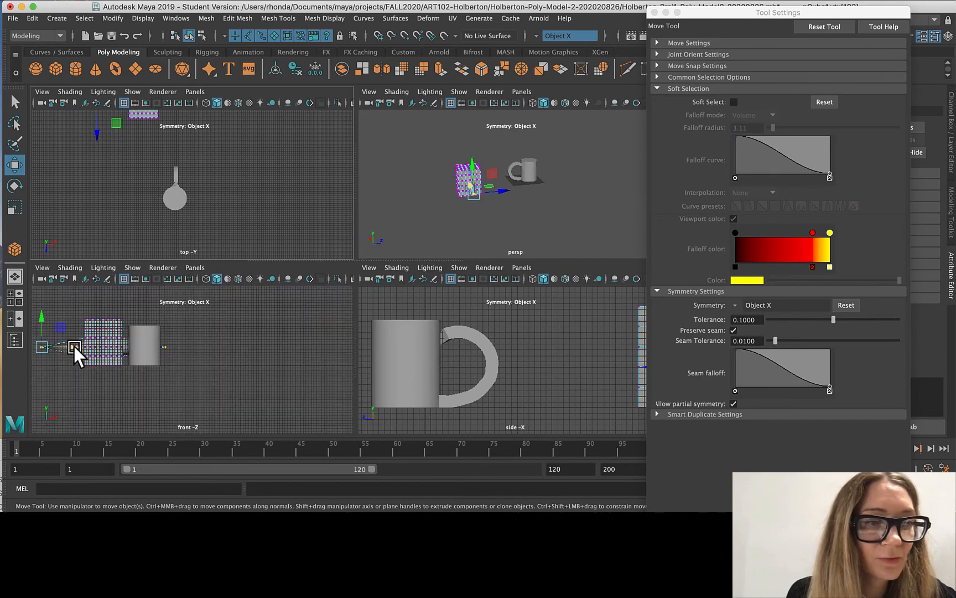
pyautogui.scroll(-2, 103, 335)
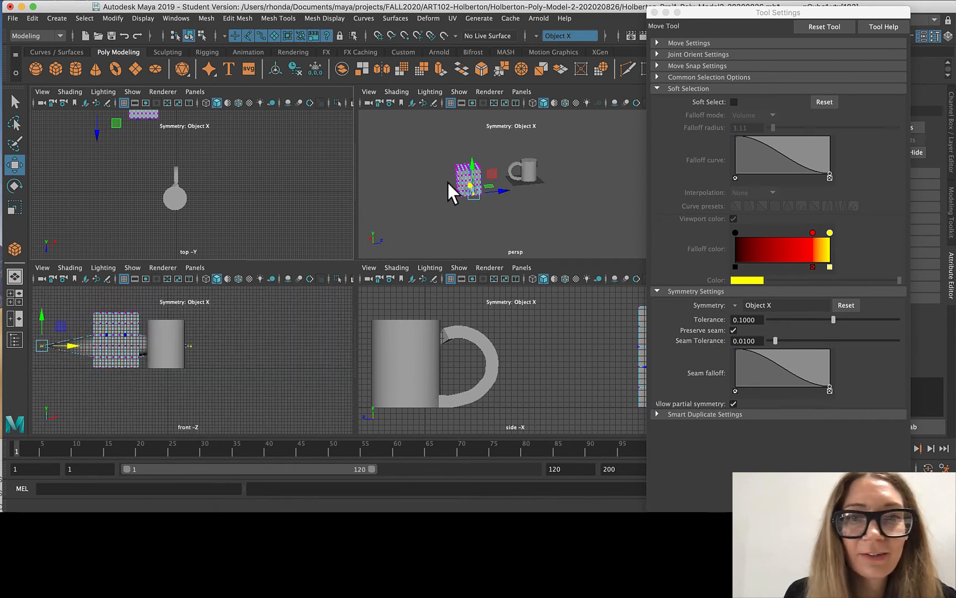
# - Pull a vertex on the cube's top upward and one on its side away from the mug outward into long spikes
pyautogui.scroll(4, 450, 168)
pyautogui.click(498, 157)
pyautogui.moveTo(498, 157); pyautogui.dragTo(514, 79)
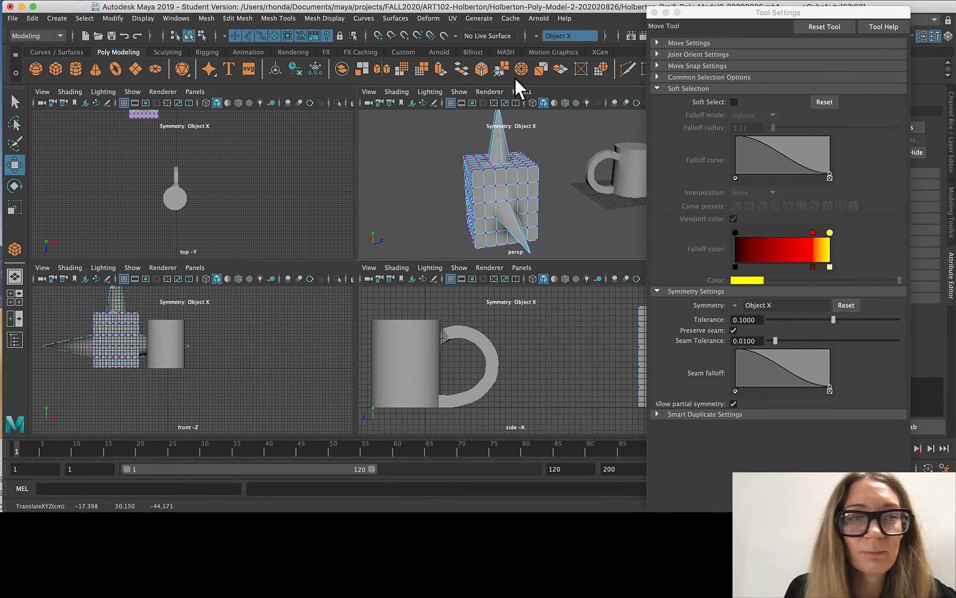
pyautogui.click(466, 202)
pyautogui.moveTo(494, 201); pyautogui.dragTo(442, 210)
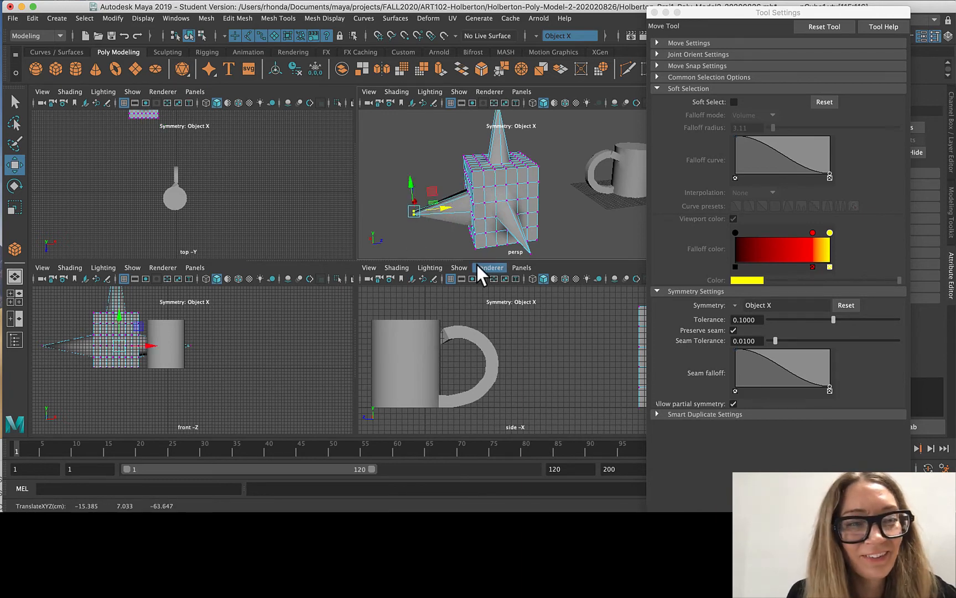
# - Pull an upper off-centre vertex away from the mug into mirrored spikes, and a lower vertex on the mug-facing side toward the mug
pyautogui.click(465, 171)
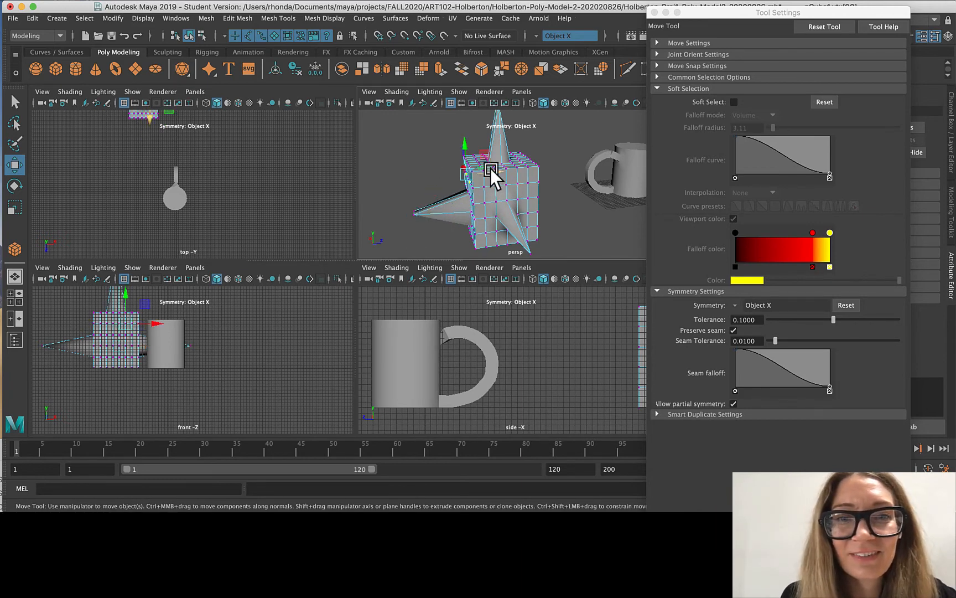
pyautogui.moveTo(491, 169); pyautogui.dragTo(405, 164)
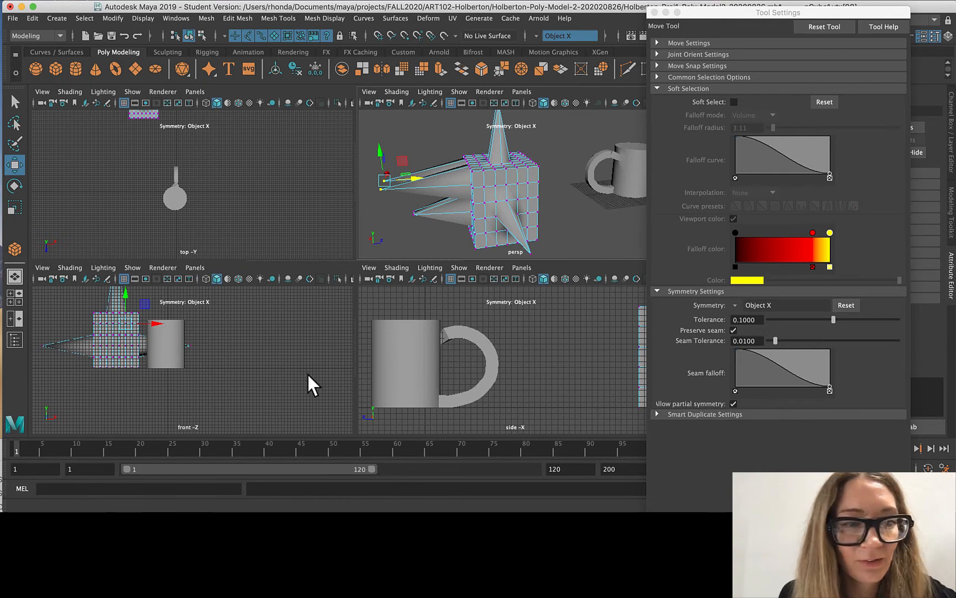
pyautogui.click(112, 353)
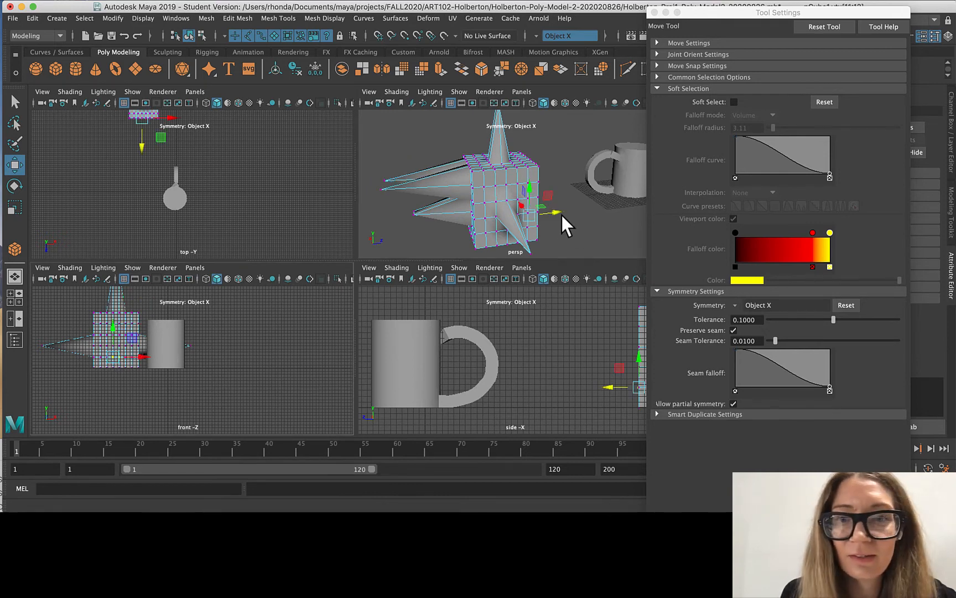
pyautogui.moveTo(561, 213); pyautogui.dragTo(585, 184)
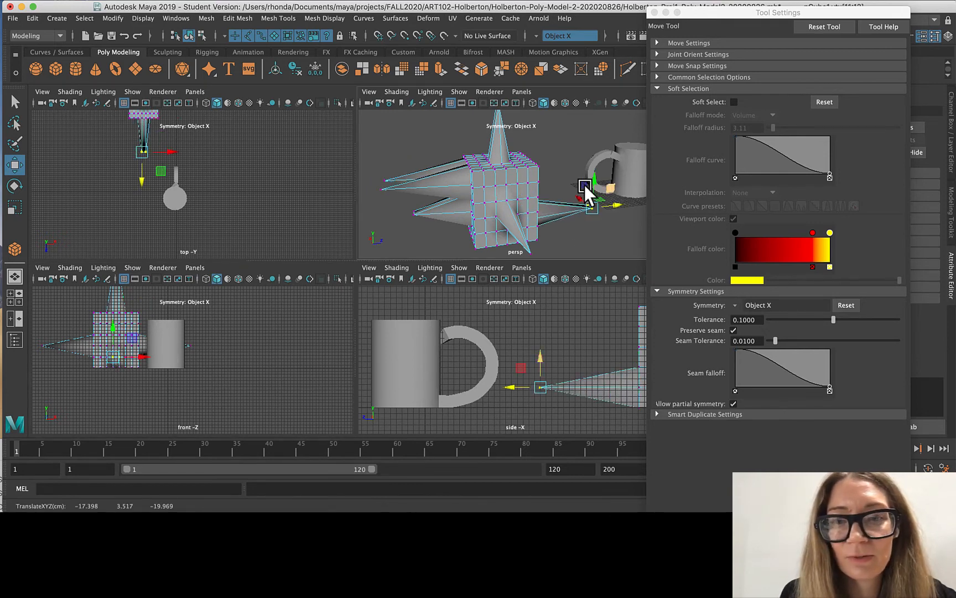
# - Pull an upper vertex on the cube's mug-facing side toward the mug into mirrored spikes, and check them in the top view
pyautogui.click(122, 325)
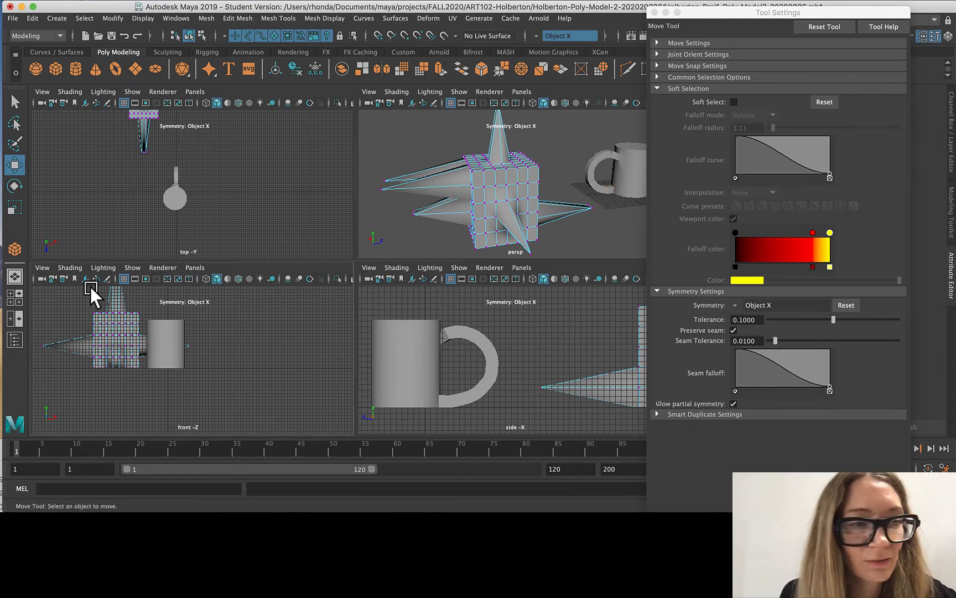
pyautogui.click(120, 324)
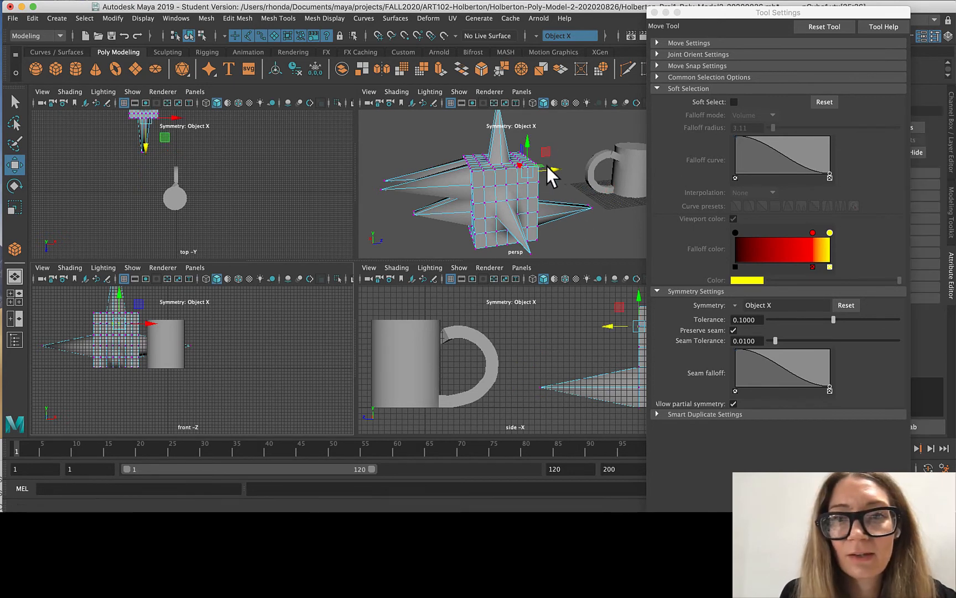
pyautogui.moveTo(547, 166); pyautogui.dragTo(606, 149)
pyautogui.scroll(-3, 191, 149)
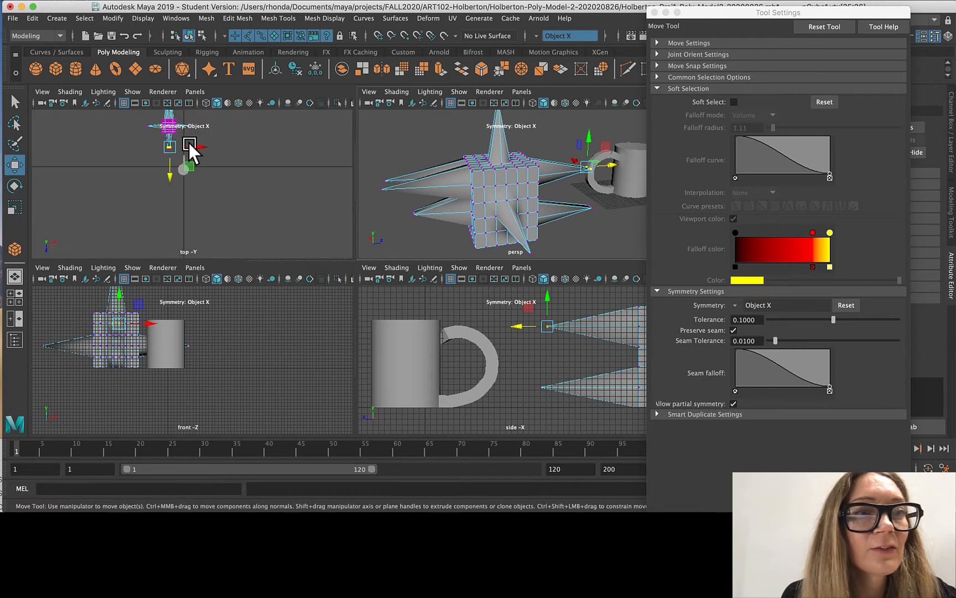
pyautogui.scroll(-2, 191, 149)
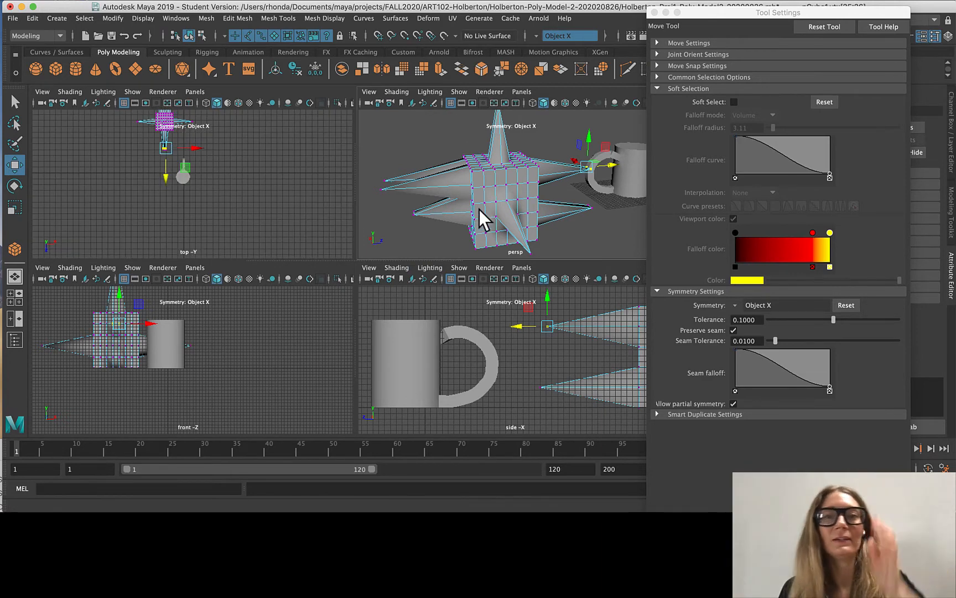
# - Return the spiked cube to object mode, close the tool settings, and frame the cube in a single perspective view
pyautogui.moveTo(416, 131); pyautogui.dragTo(446, 116, button='right')
pyautogui.scroll(-3, 484, 192)
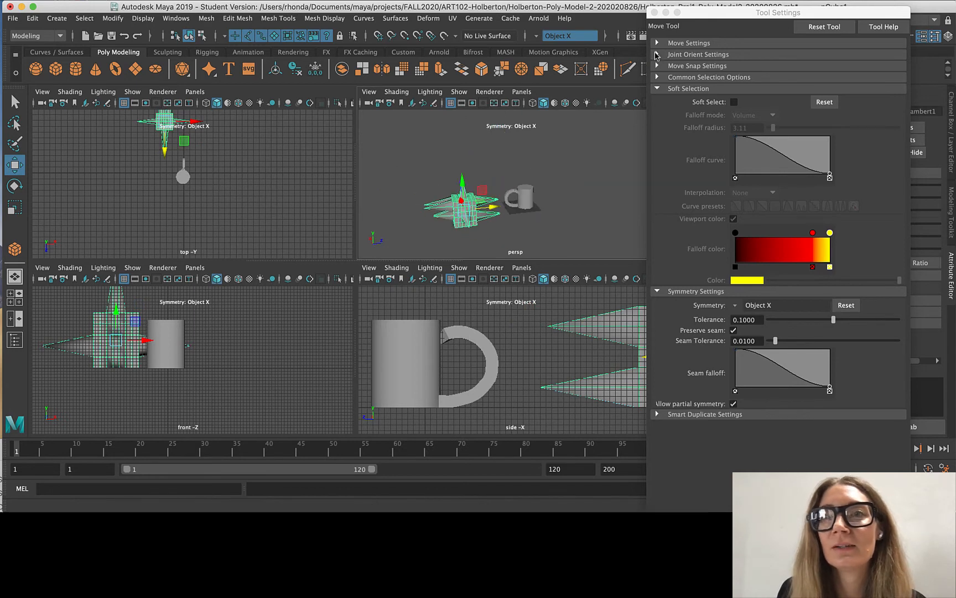
pyautogui.click(654, 13)
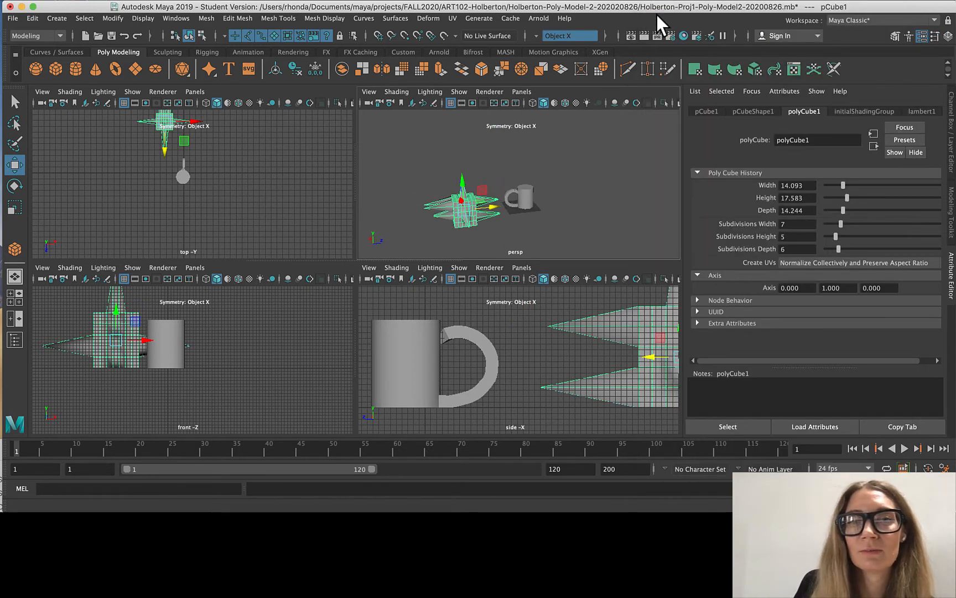
pyautogui.click(16, 281)
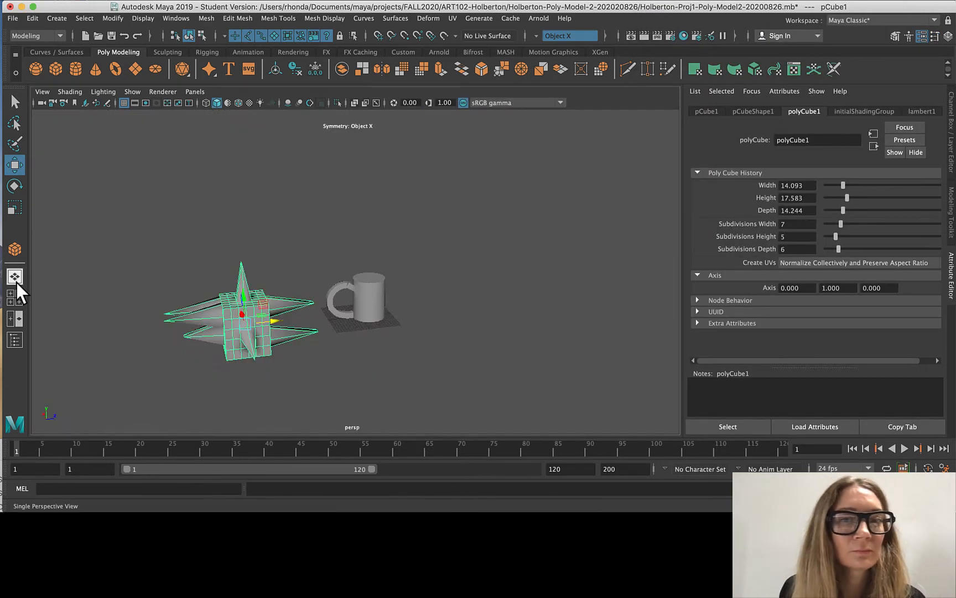
pyautogui.press('f')
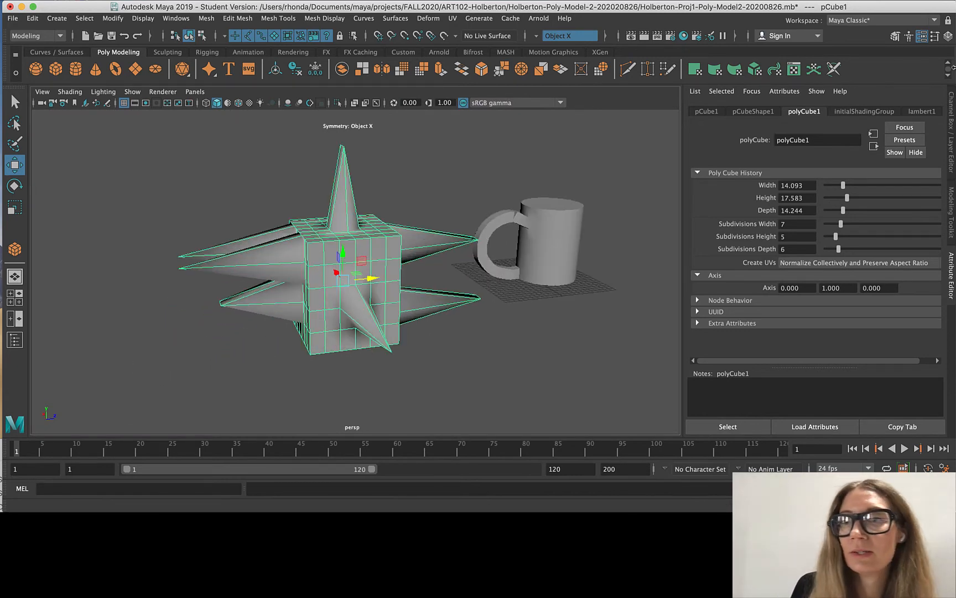
# - Show the modeling toolkit and smooth the spiked cube with 3 divisions
pyautogui.click(949, 210)
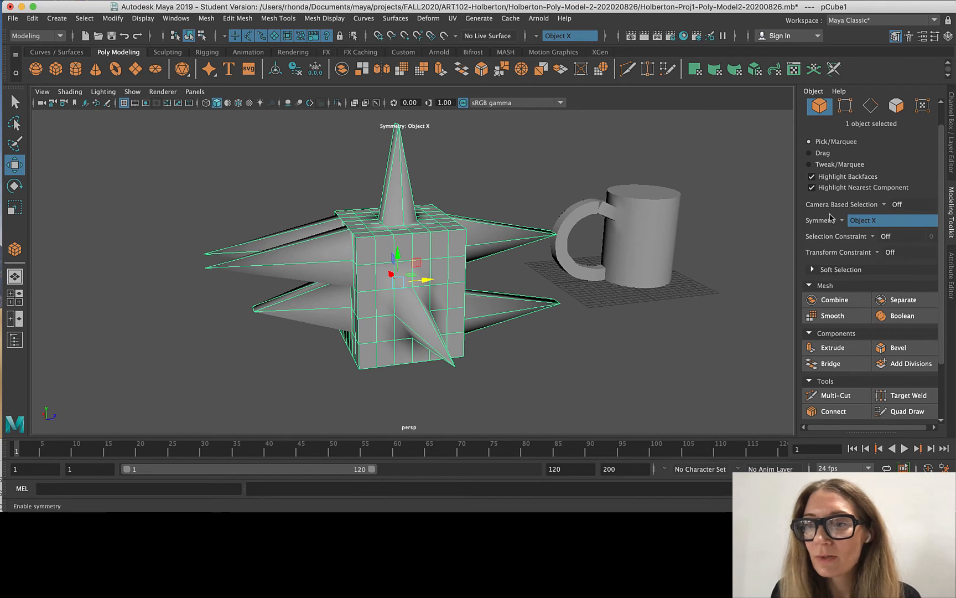
pyautogui.click(822, 317)
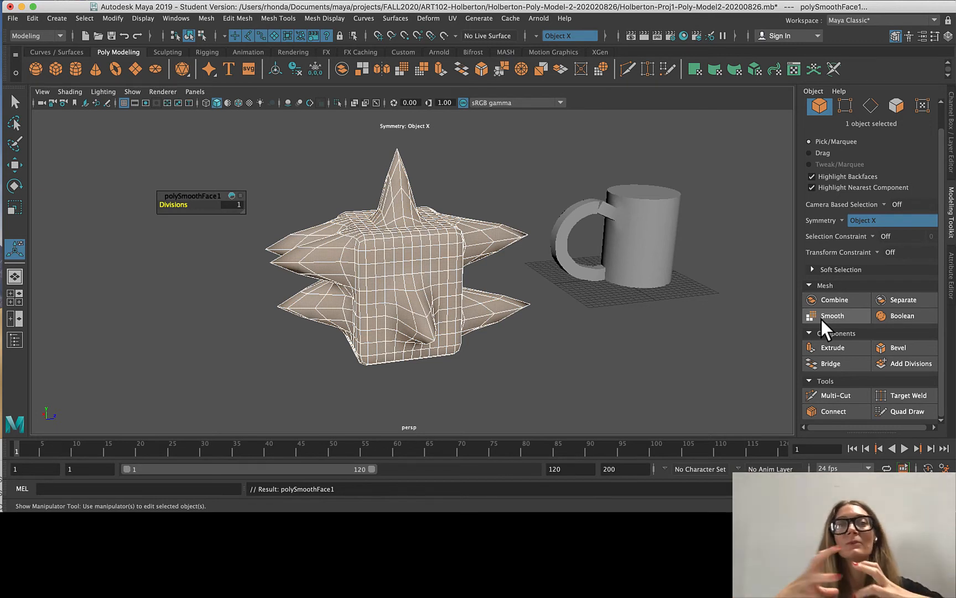
pyautogui.moveTo(188, 201); pyautogui.dragTo(192, 202)
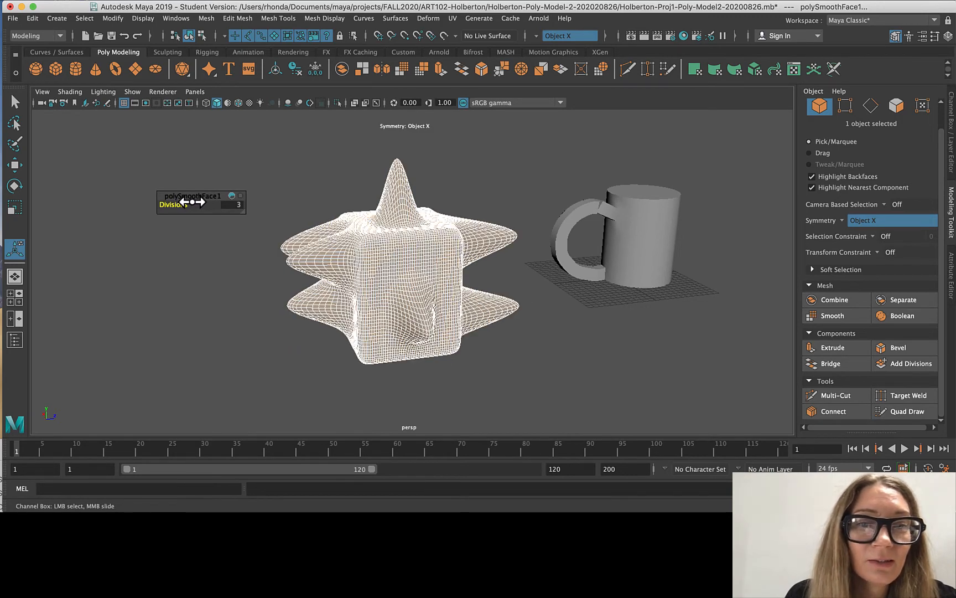
pyautogui.scroll(4, 418, 231)
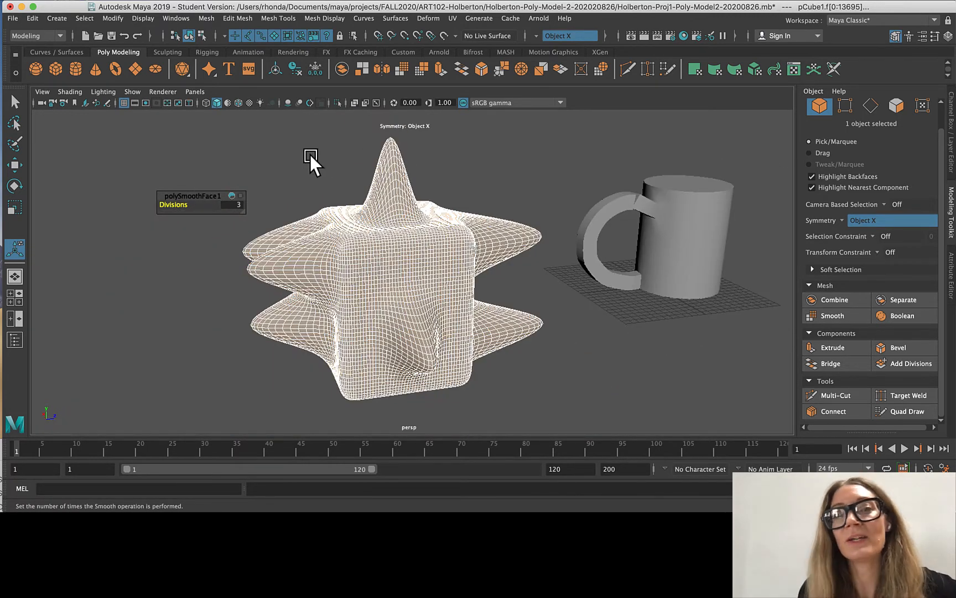
# - Reduce the smoothed cube's polygons twice, first by 50 percent and the second time by 45.6 percent, and deselect it
pyautogui.click(420, 71)
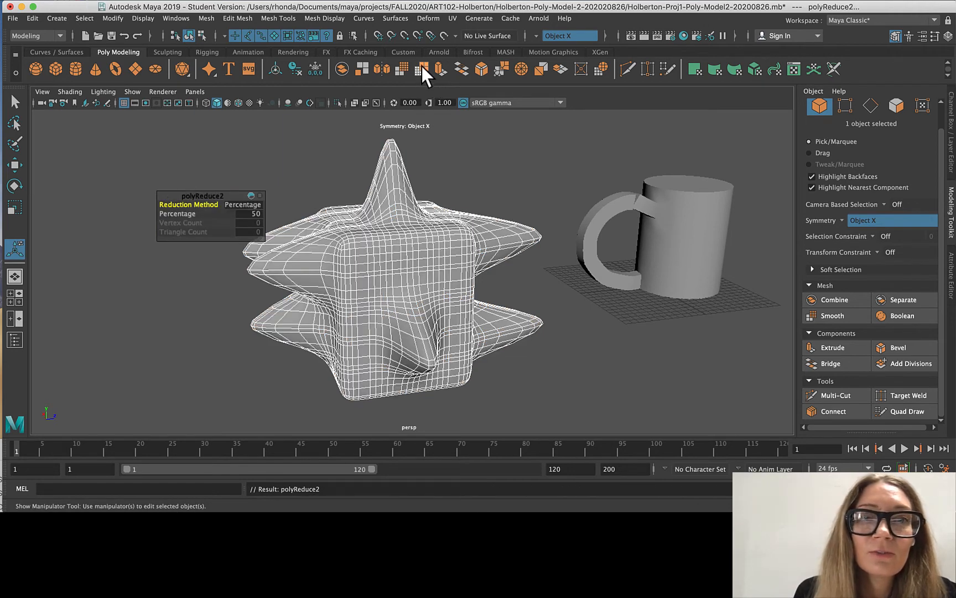
pyautogui.click(423, 68)
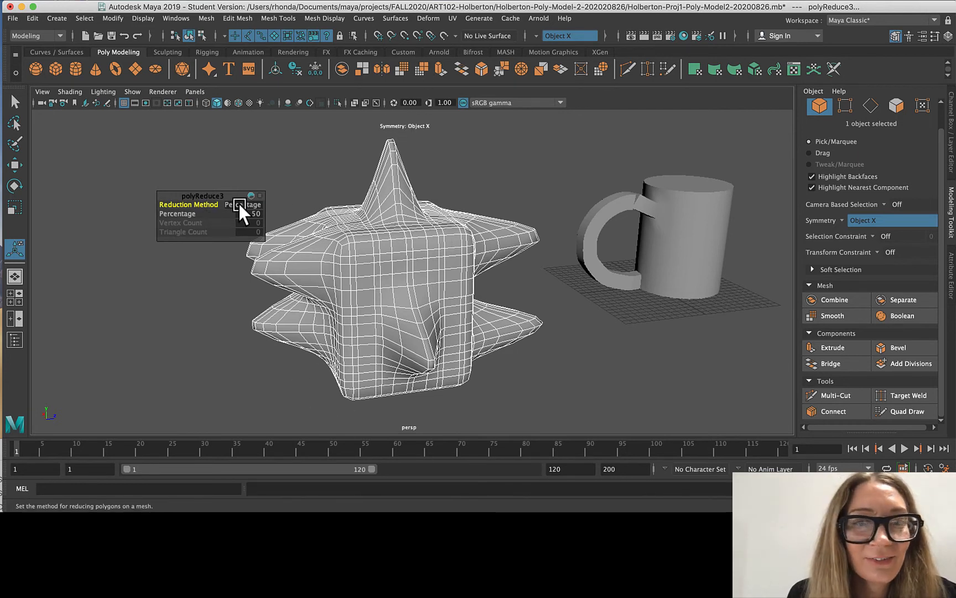
pyautogui.click(177, 214)
pyautogui.moveTo(188, 213); pyautogui.dragTo(159, 218, button='middle')
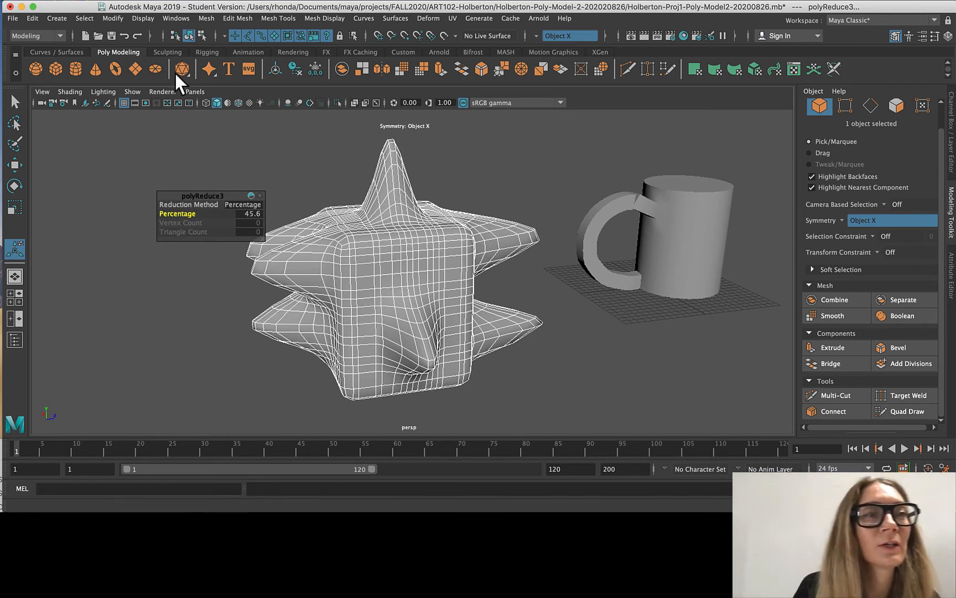
pyautogui.click(15, 103)
pyautogui.click(184, 150)
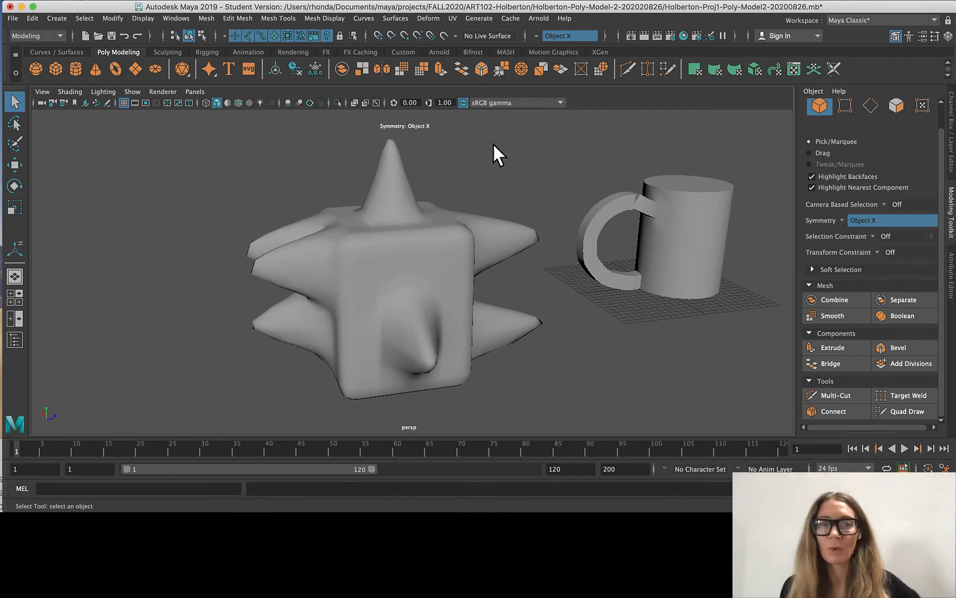
# - Switch to the polygonal modeling presentation in Google Slides and open slide 36 on adding edge loops to retain detail
pyautogui.press('super+Tab')
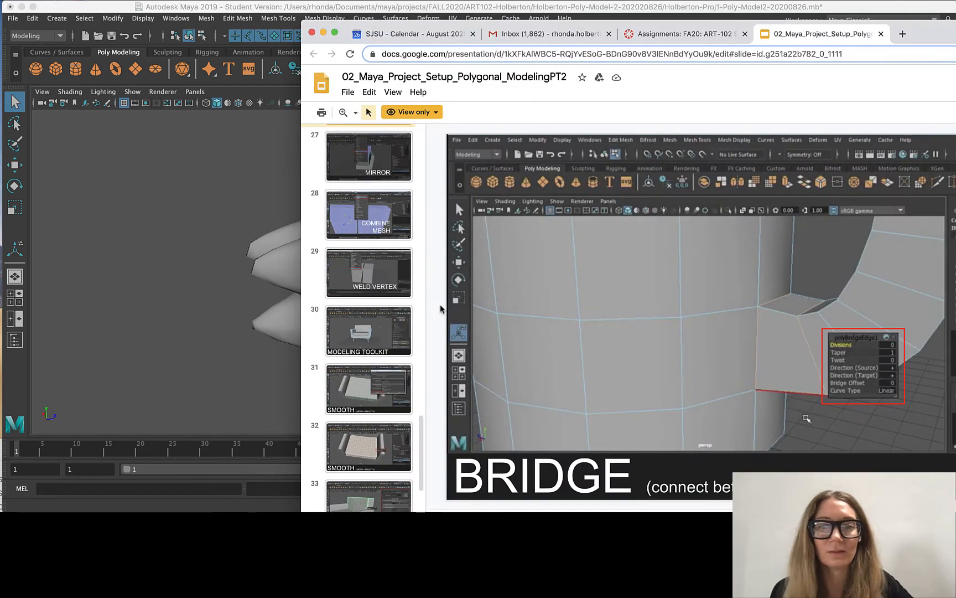
pyautogui.scroll(-5, 376, 357)
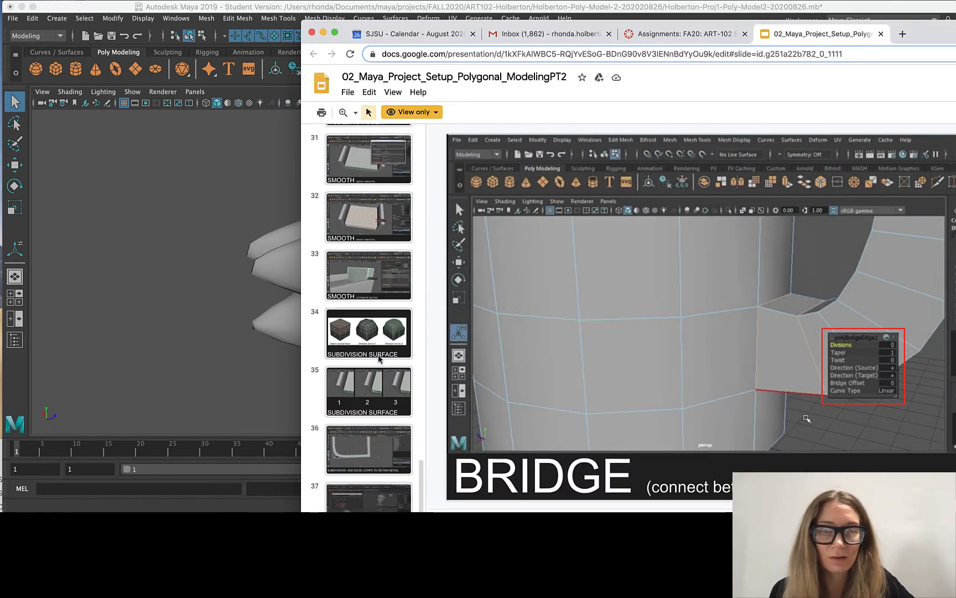
pyautogui.click(333, 465)
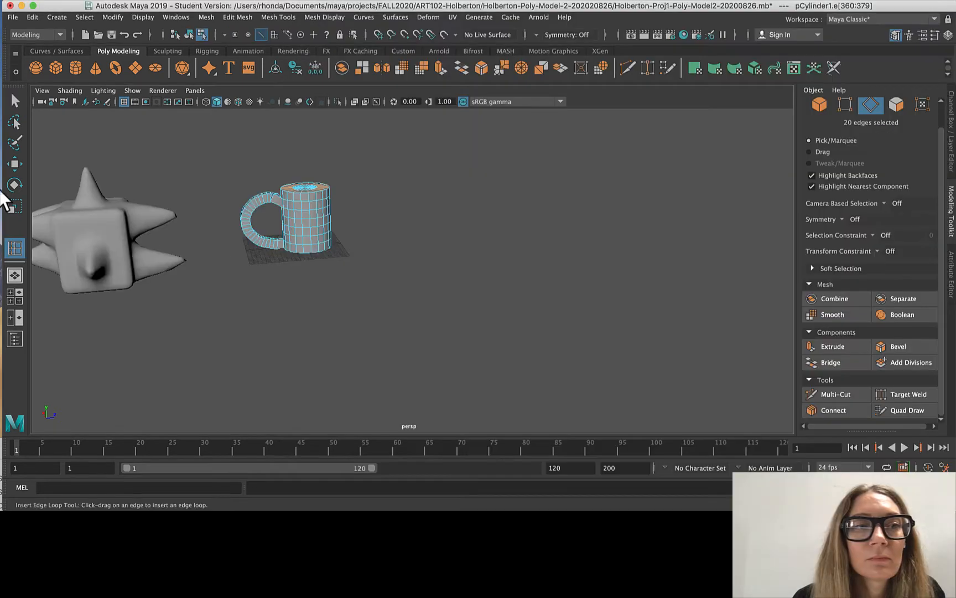
# - Select the mug in object mode with a close view of its top and upper handle joint
pyautogui.click(87, 209)
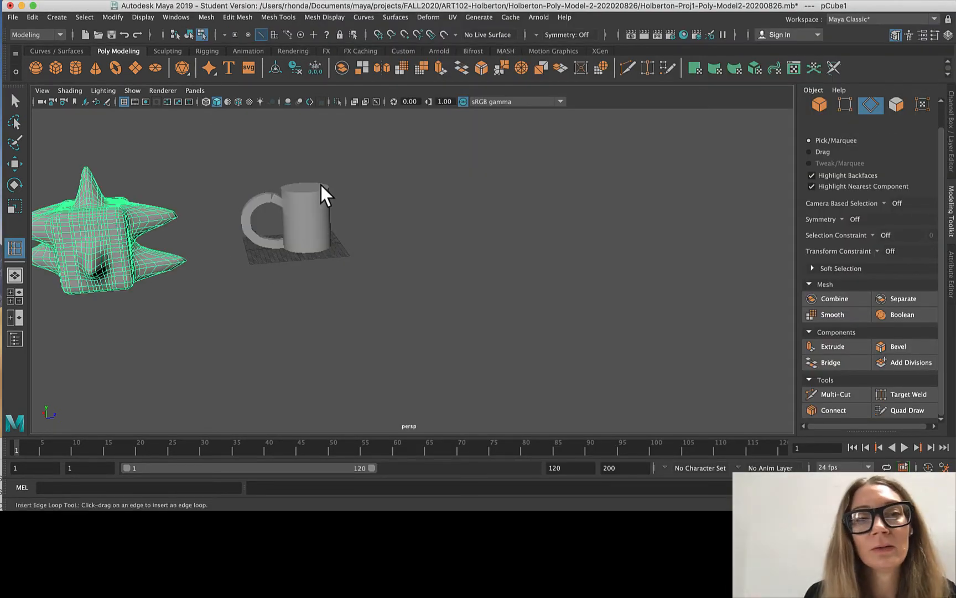
pyautogui.keyDown('alt'); pyautogui.moveTo(220, 188); pyautogui.dragTo(345, 196, button='right'); pyautogui.keyUp('alt')
pyautogui.keyDown('alt'); pyautogui.moveTo(428, 127); pyautogui.dragTo(427, 142, button='right'); pyautogui.keyUp('alt')
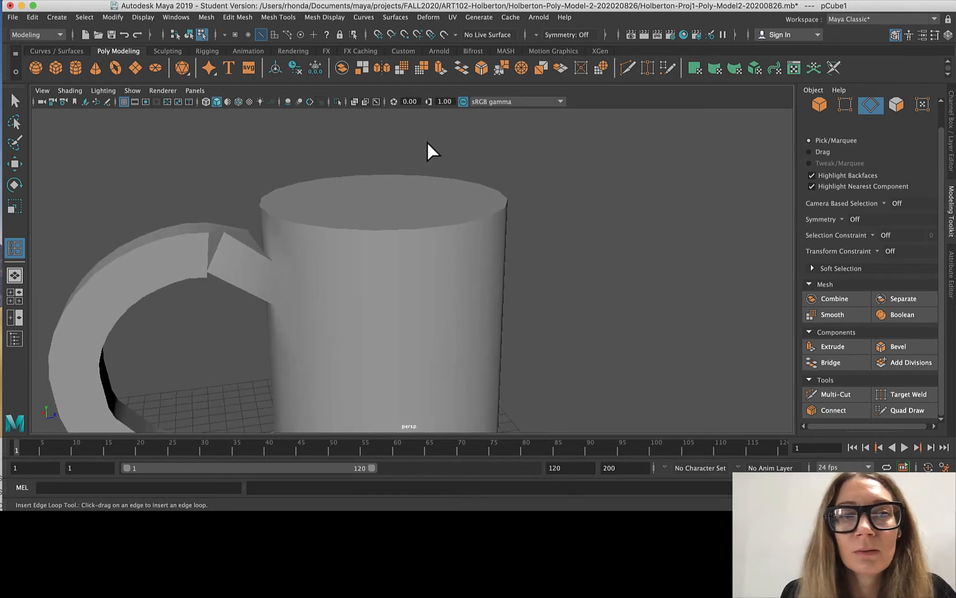
pyautogui.click(425, 209)
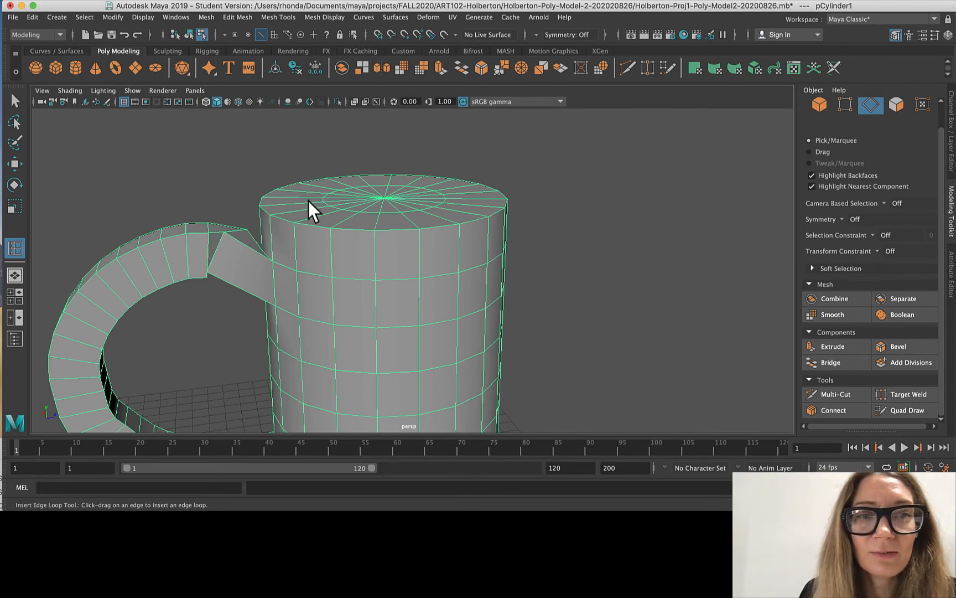
pyautogui.scroll(2, 338, 224)
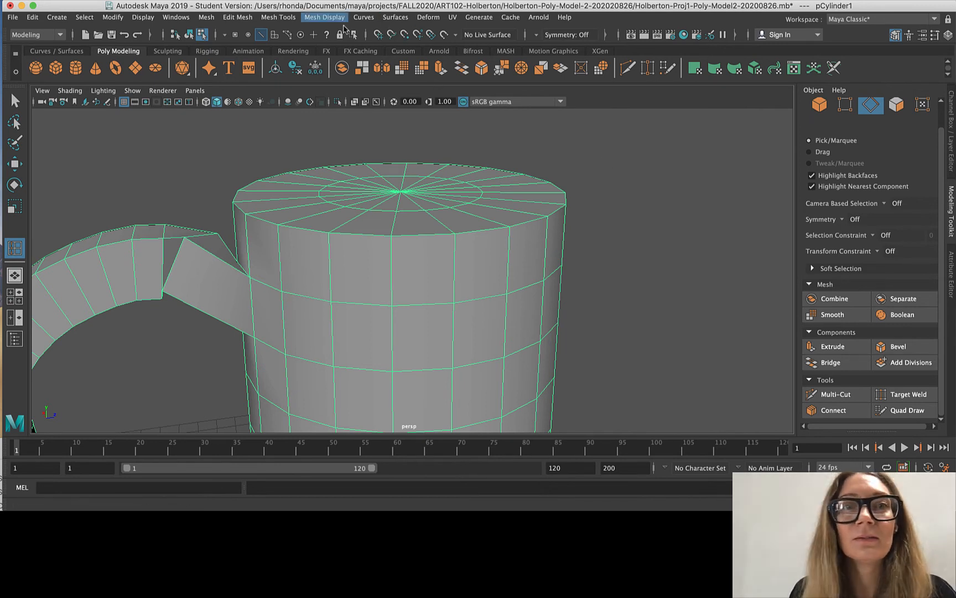
# - Insert an edge loop around the mug's top cap, just inside the outer rim
pyautogui.click(281, 15)
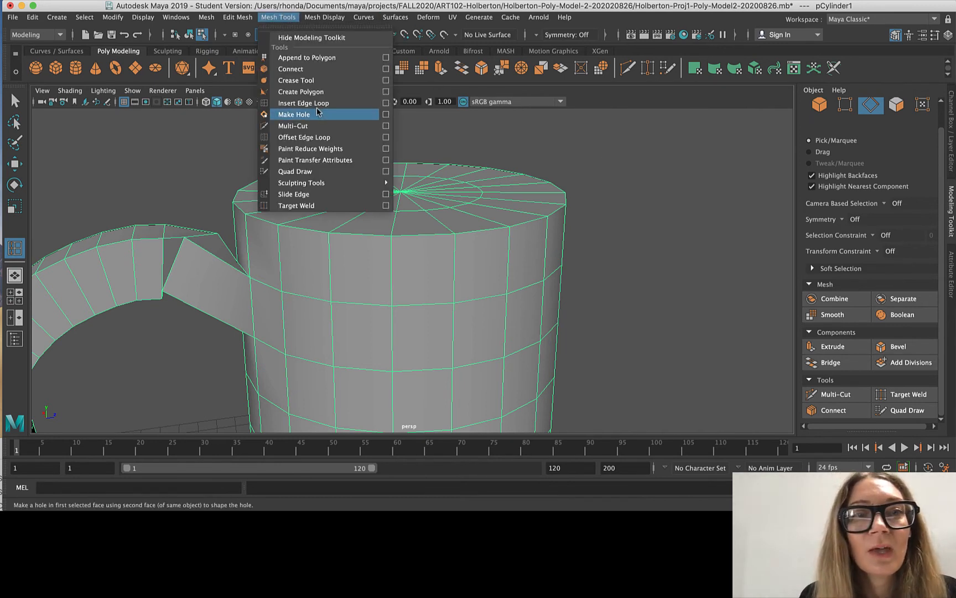
pyautogui.click(307, 103)
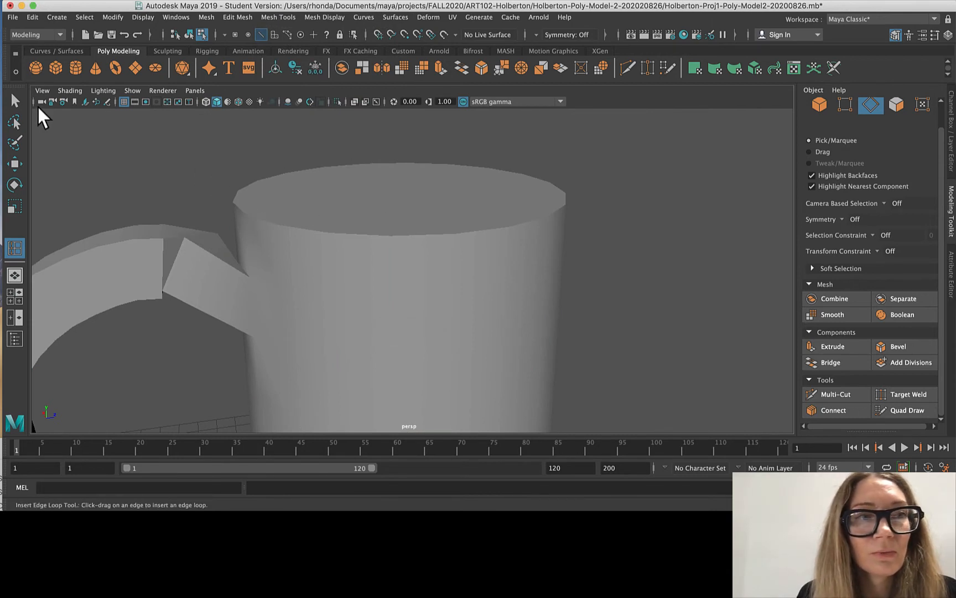
pyautogui.click(15, 101)
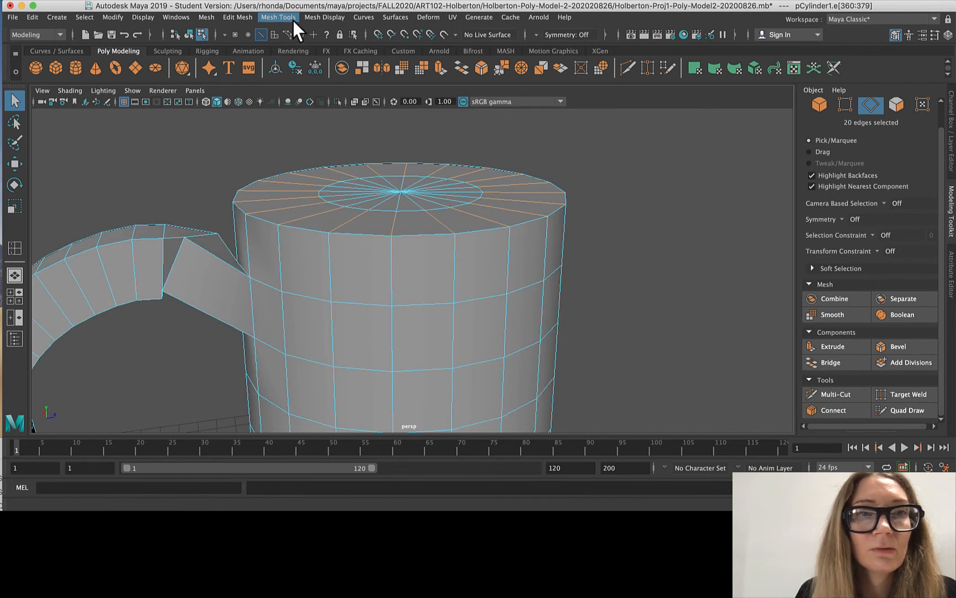
pyautogui.moveTo(267, 128); pyautogui.dragTo(318, 111, button='right')
pyautogui.moveTo(242, 184); pyautogui.dragTo(246, 154, button='right')
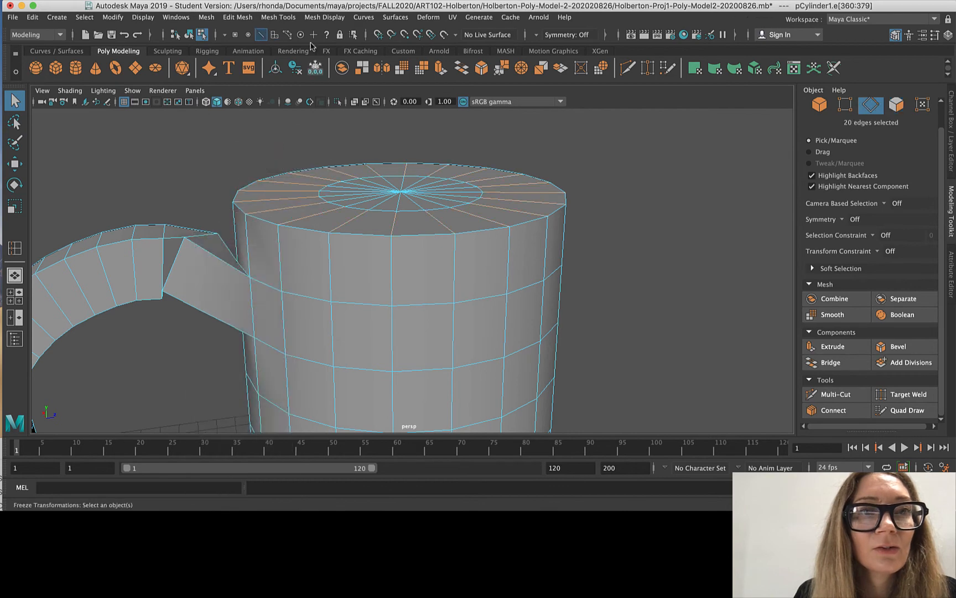
pyautogui.click(275, 14)
pyautogui.click(294, 103)
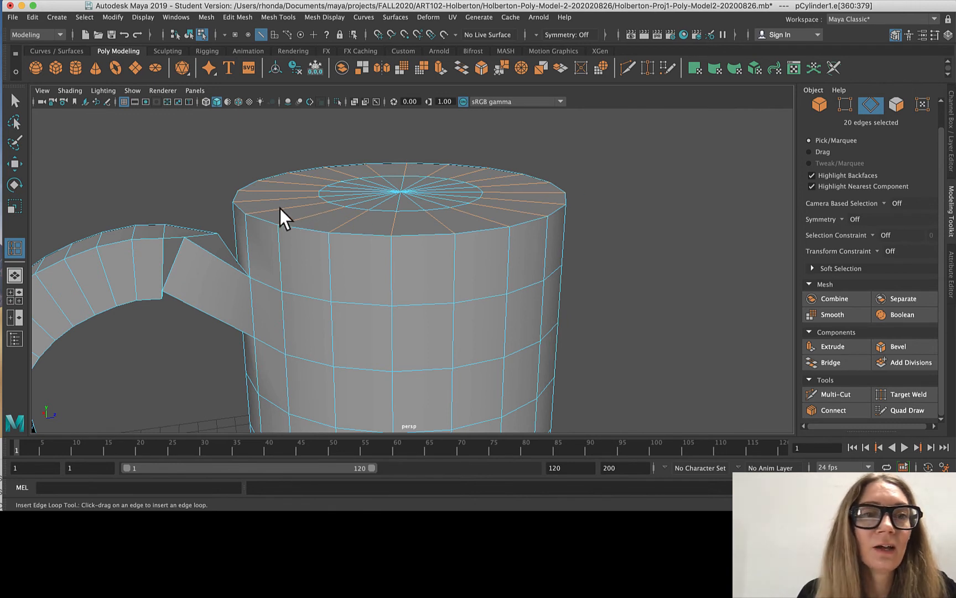
pyautogui.moveTo(287, 207); pyautogui.dragTo(268, 221)
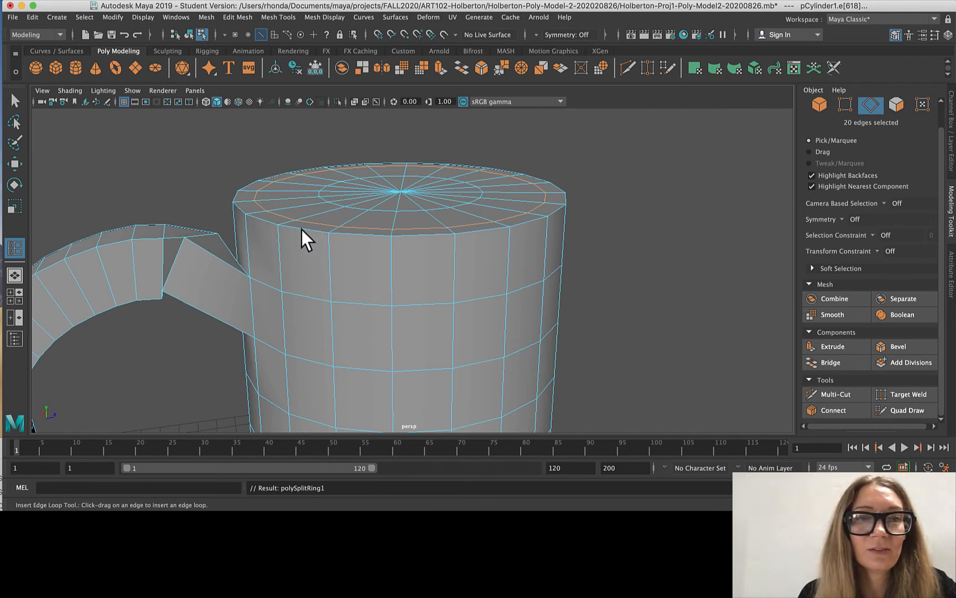
# - Insert a vertical edge loop that crosses the top cap and runs down the mug's body near the handle
pyautogui.click(283, 16)
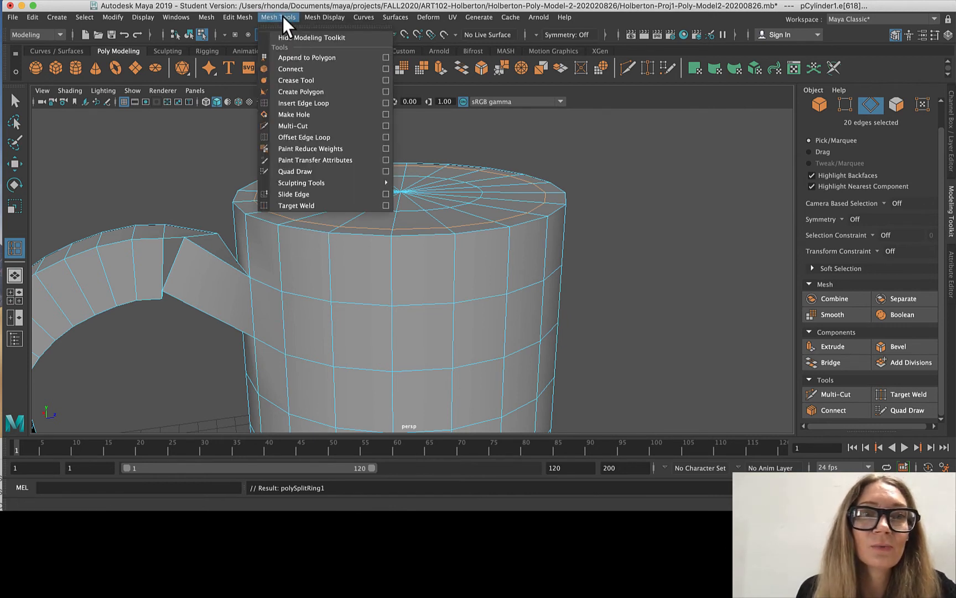
pyautogui.click(300, 104)
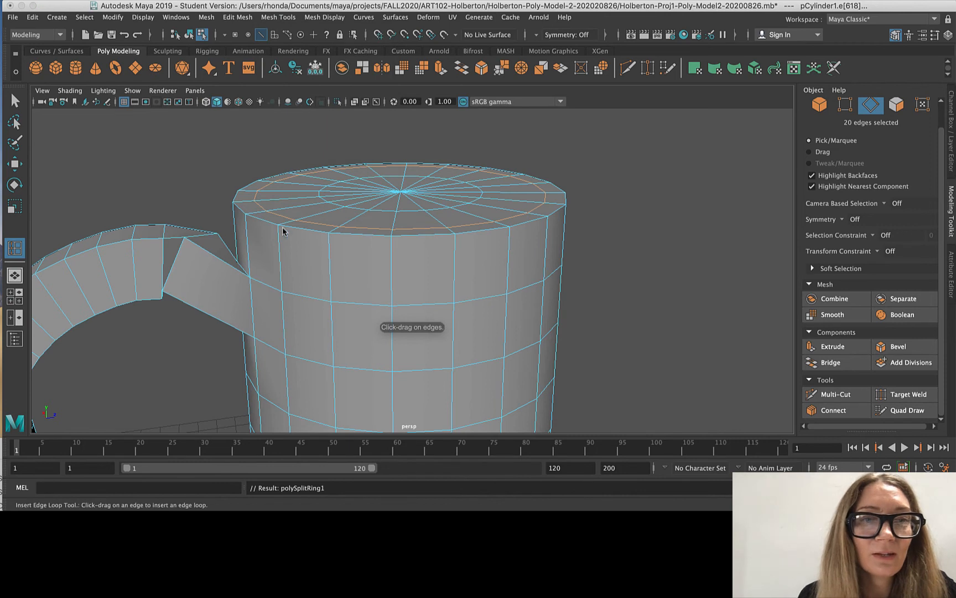
pyautogui.moveTo(259, 220); pyautogui.dragTo(250, 242)
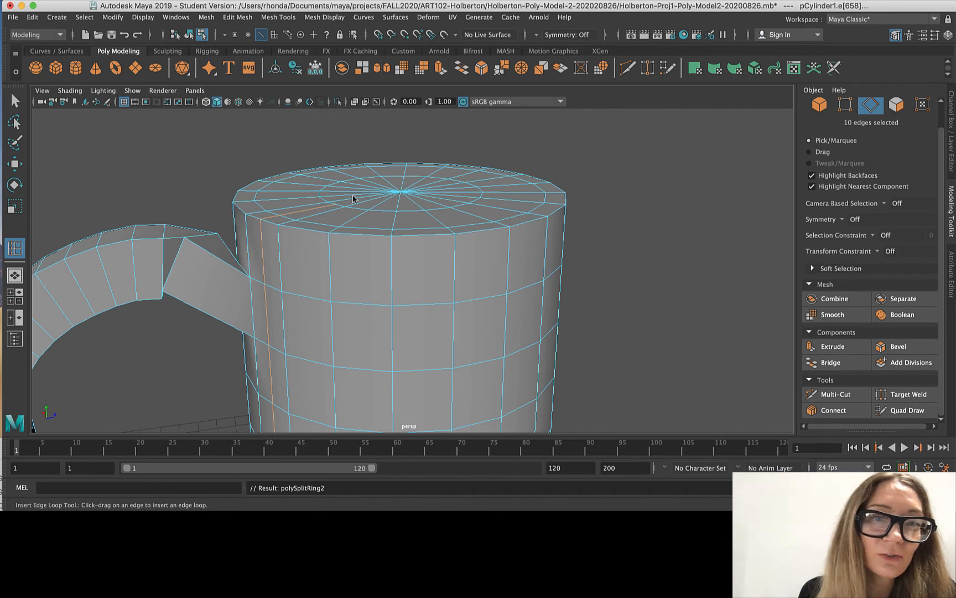
# - Switch the mug to face selection mode with the whole top cap in view
pyautogui.moveTo(609, 157); pyautogui.dragTo(618, 188, button='right')
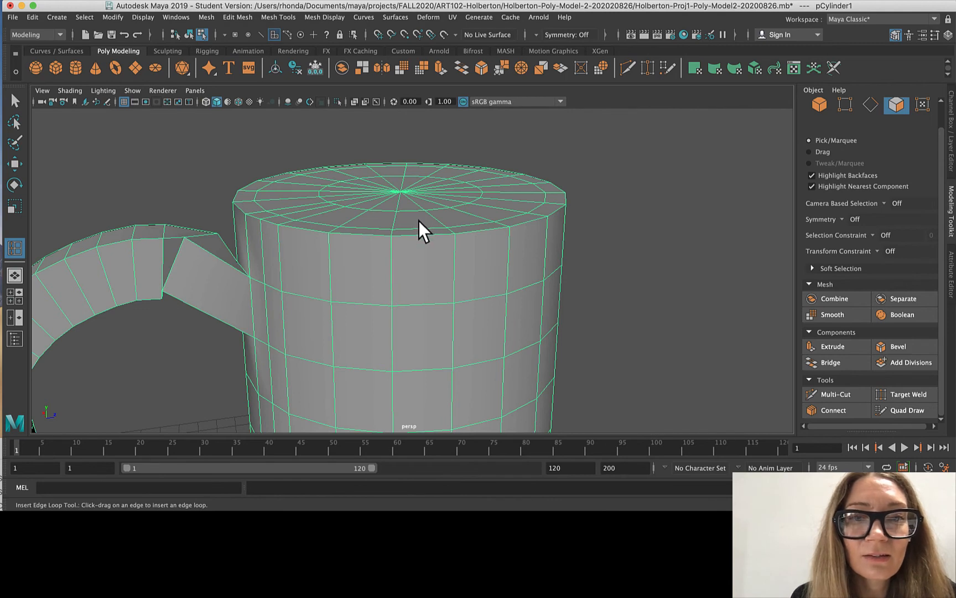
pyautogui.moveTo(419, 222)
pyautogui.mouseDown(button='right')
pyautogui.moveTo(412, 231)
pyautogui.moveTo(412, 217)
pyautogui.mouseUp(button='right')
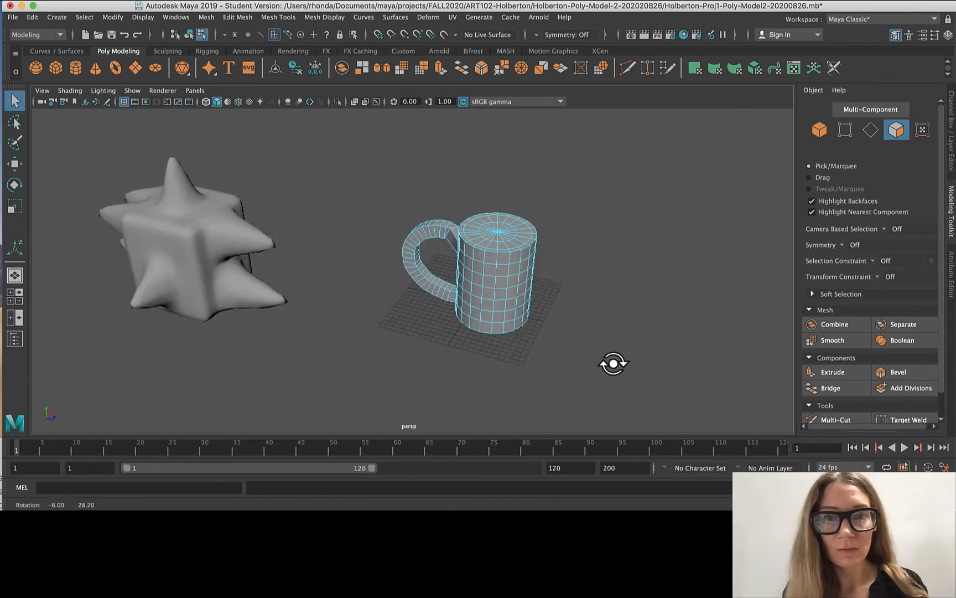
pyautogui.keyDown('alt'); pyautogui.moveTo(612, 363); pyautogui.dragTo(541, 254); pyautogui.keyUp('alt')
pyautogui.scroll(5, 556, 211)
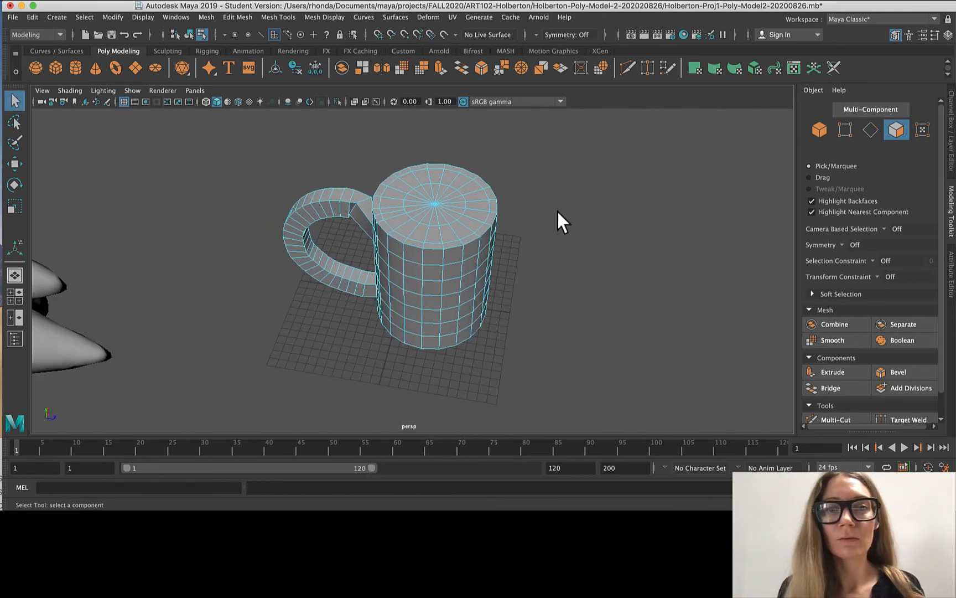
# - Try to lasso-select the faces inside the mug's top rim, and inspect the mug's body for extra selected faces
pyautogui.click(14, 120)
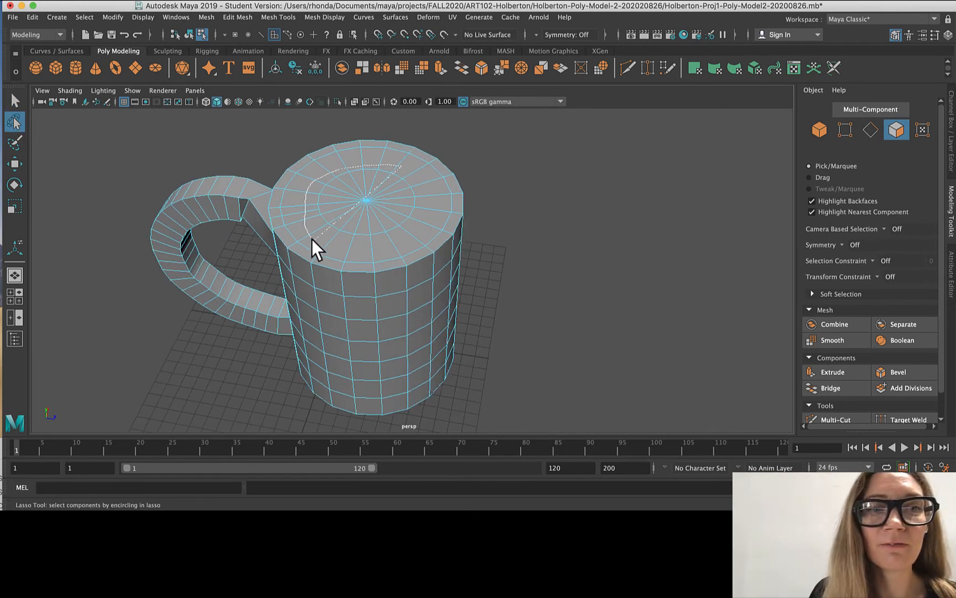
pyautogui.moveTo(430, 185); pyautogui.dragTo(427, 181)
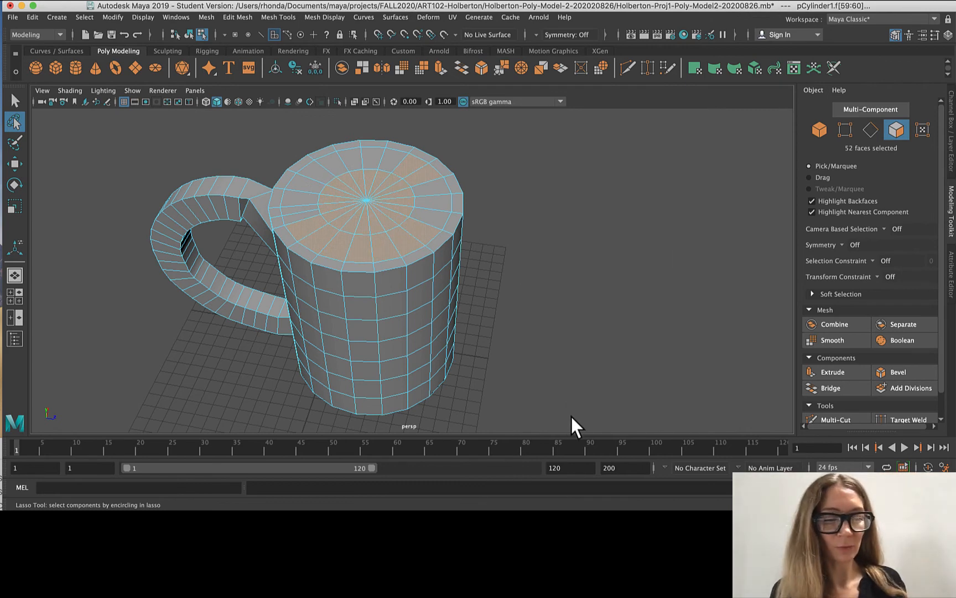
pyautogui.moveTo(571, 416)
pyautogui.keyDown('alt'); pyautogui.mouseDown()
pyautogui.moveTo(348, 366)
pyautogui.moveTo(286, 423)
pyautogui.moveTo(297, 333)
pyautogui.moveTo(296, 342)
pyautogui.mouseUp(); pyautogui.keyUp('alt')
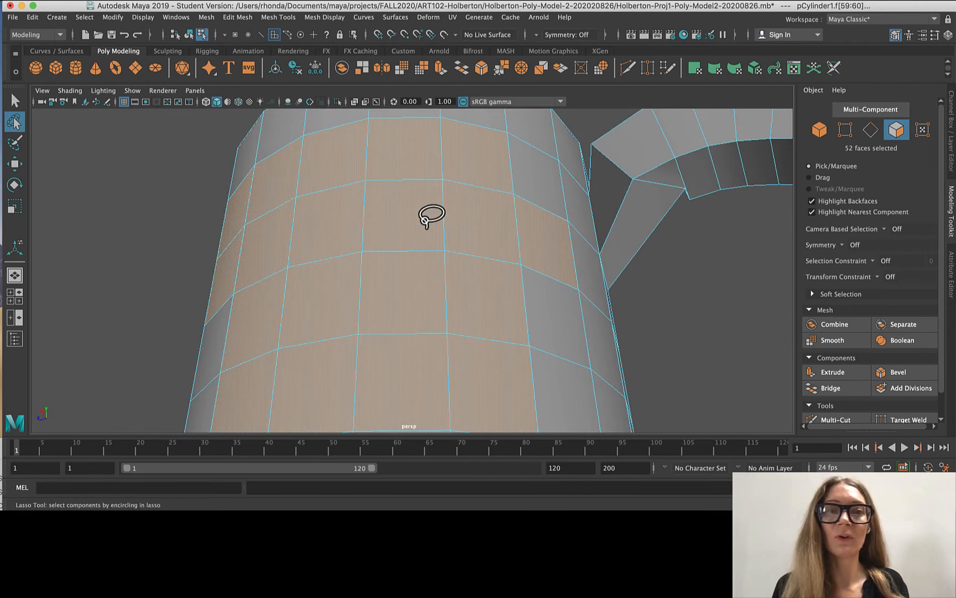
pyautogui.keyDown('alt'); pyautogui.moveTo(188, 269); pyautogui.dragTo(454, 366); pyautogui.keyUp('alt')
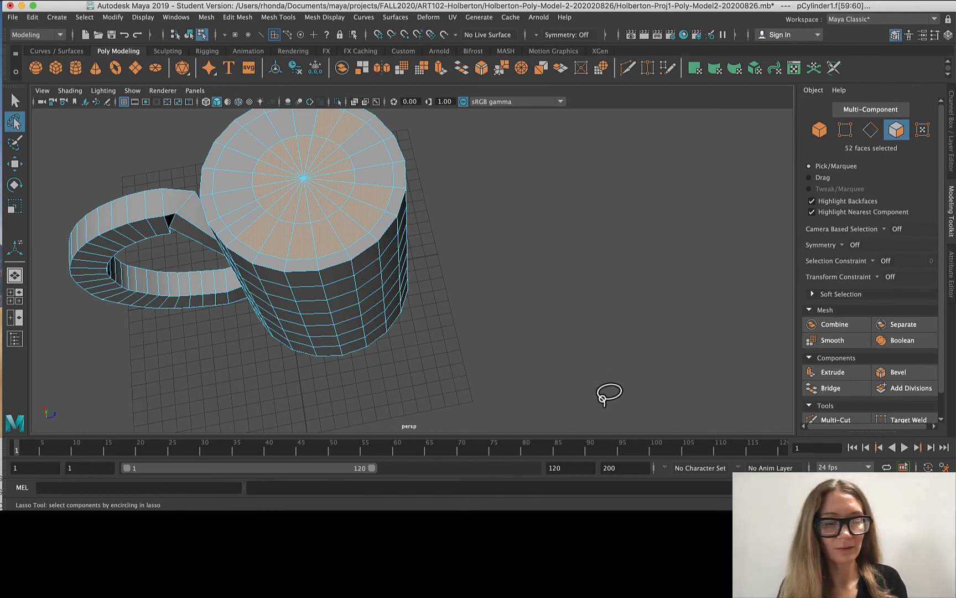
pyautogui.keyDown('alt'); pyautogui.moveTo(604, 395); pyautogui.dragTo(390, 248); pyautogui.keyUp('alt')
pyautogui.scroll(-5, 400, 271)
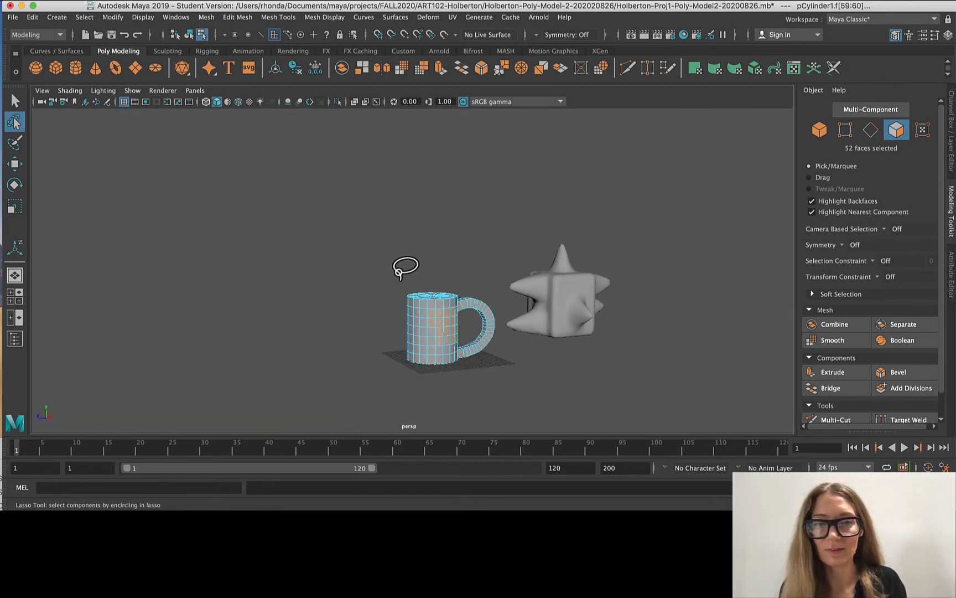
pyautogui.keyDown('alt'); pyautogui.moveTo(334, 335); pyautogui.dragTo(566, 375); pyautogui.keyUp('alt')
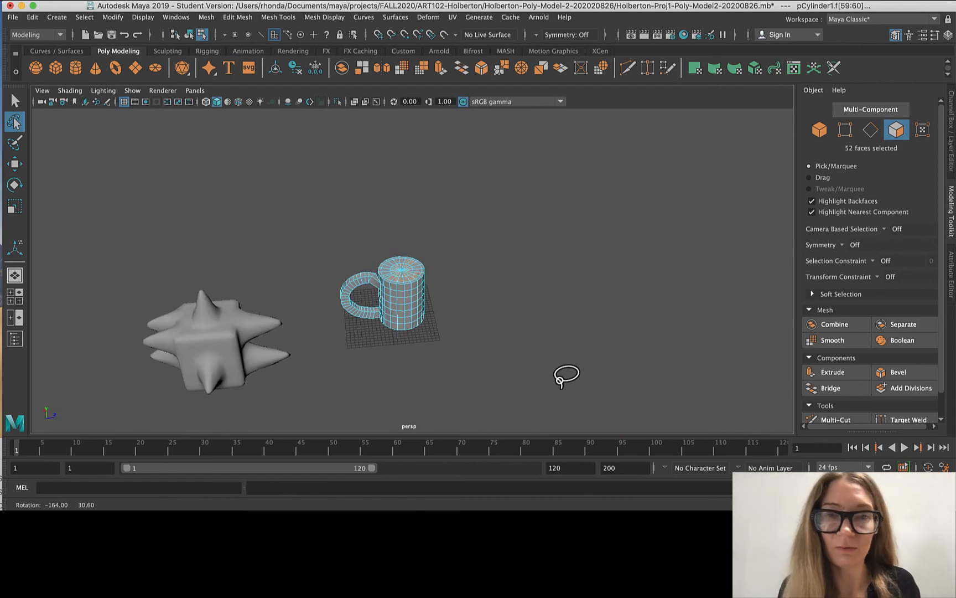
pyautogui.scroll(3, 351, 241)
pyautogui.scroll(3, 476, 299)
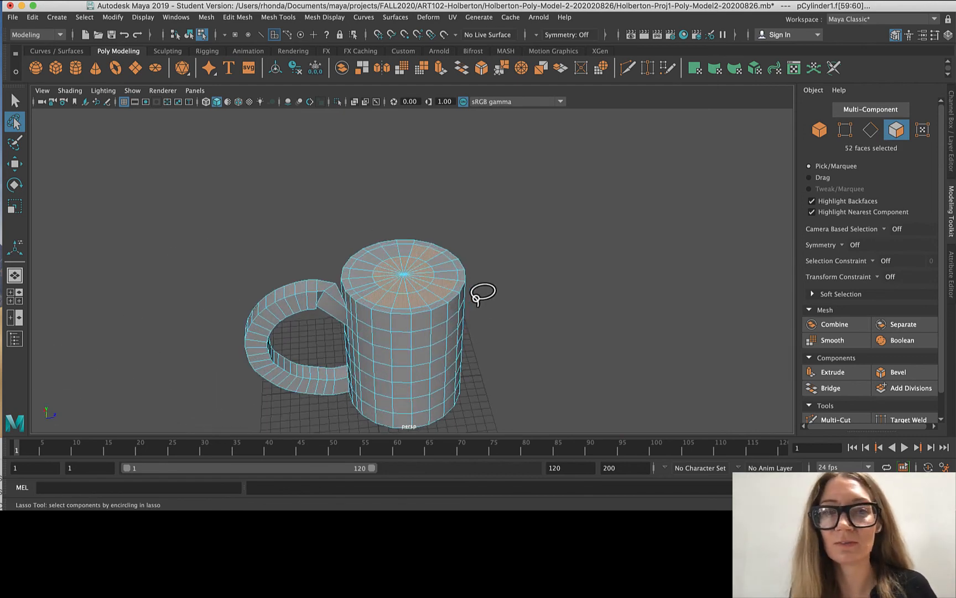
pyautogui.scroll(2, 476, 296)
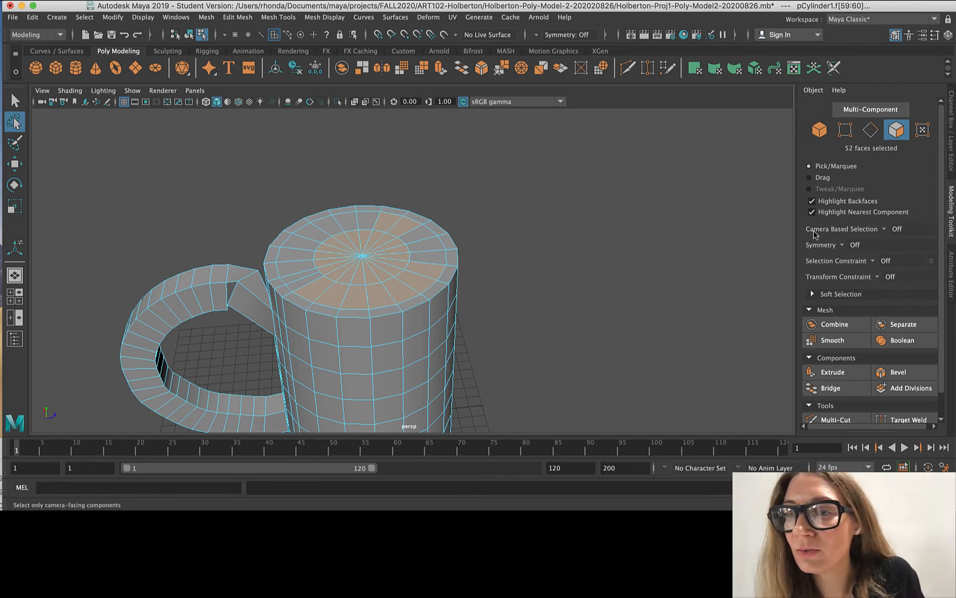
# - Turn Camera Based Selection on and clear the current face selection
pyautogui.click(884, 228)
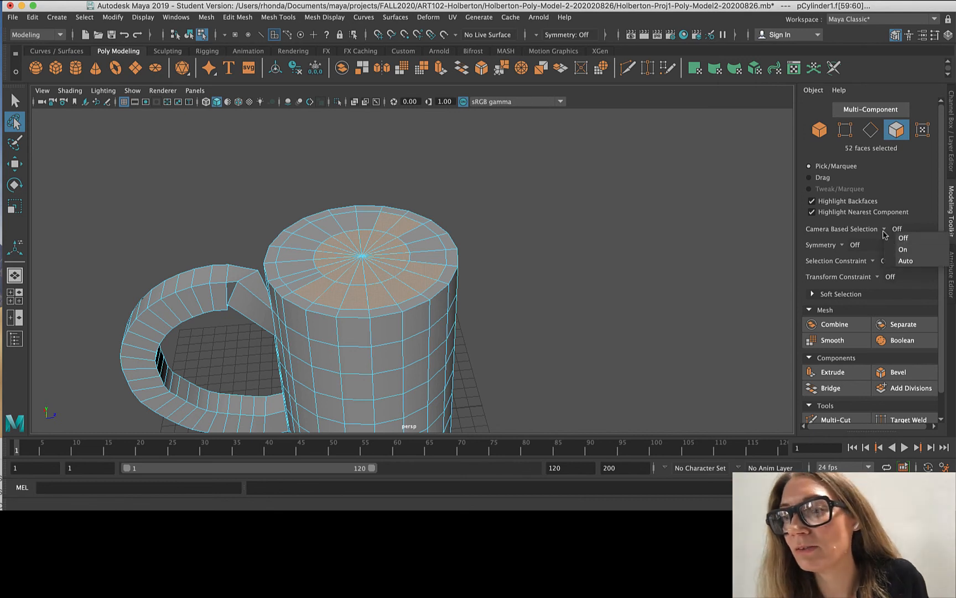
pyautogui.click(911, 250)
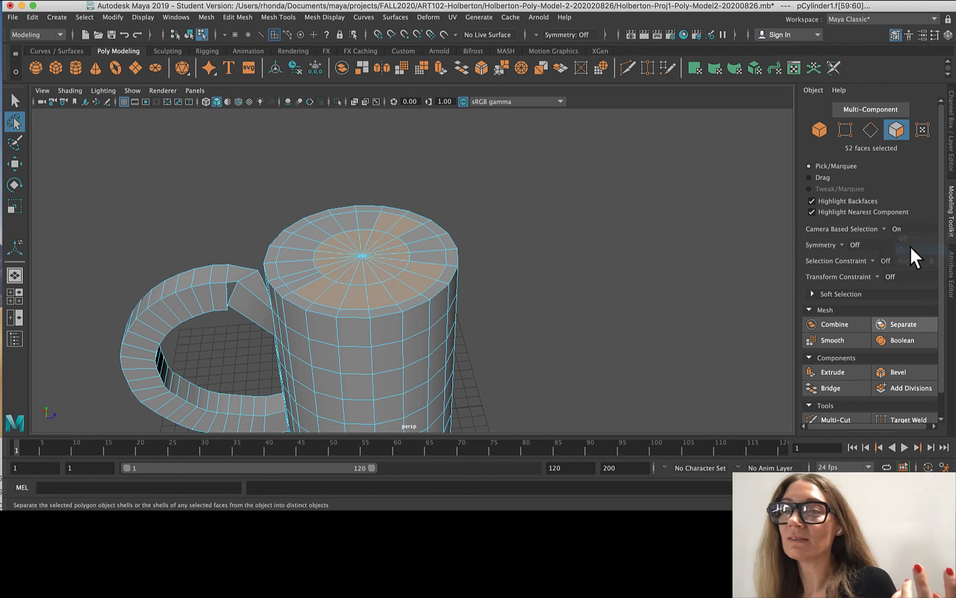
pyautogui.click(503, 182)
# - Lasso-select all camera-facing faces of the mug's top cap inside the rim loop
pyautogui.click(13, 122)
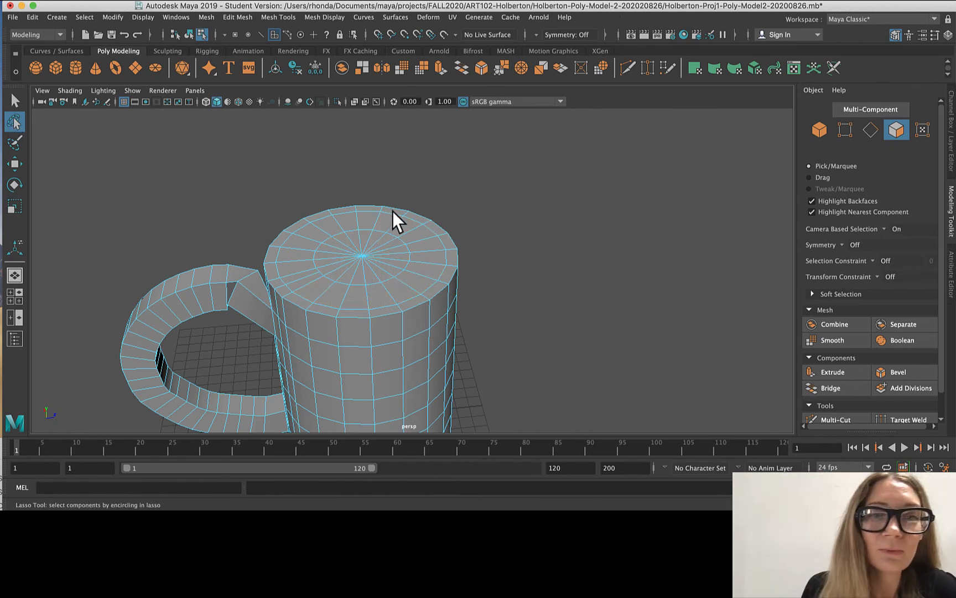
pyautogui.moveTo(389, 211)
pyautogui.mouseDown()
pyautogui.moveTo(299, 224)
pyautogui.moveTo(275, 253)
pyautogui.moveTo(297, 299)
pyautogui.mouseUp()
pyautogui.moveTo(356, 309)
pyautogui.mouseDown()
pyautogui.moveTo(404, 303)
pyautogui.moveTo(446, 269)
pyautogui.moveTo(444, 243)
pyautogui.moveTo(379, 212)
pyautogui.mouseUp()
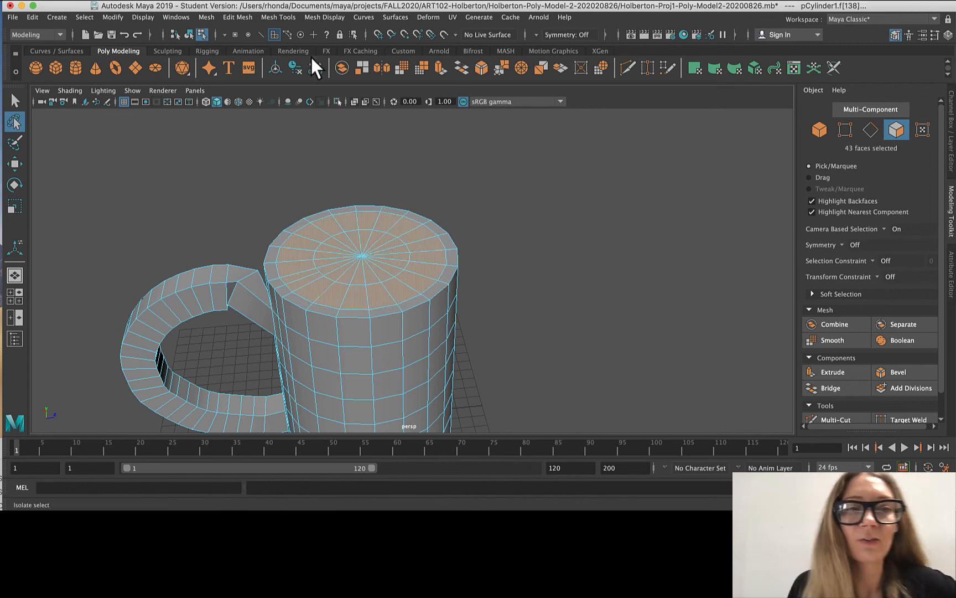
# - Deselect the two stray faces on the mug's side wall just below the rim, keeping the top cap faces selected
pyautogui.moveTo(585, 387)
pyautogui.keyDown('alt'); pyautogui.mouseDown()
pyautogui.moveTo(570, 420)
pyautogui.moveTo(310, 337)
pyautogui.moveTo(336, 365)
pyautogui.moveTo(344, 351)
pyautogui.moveTo(339, 373)
pyautogui.moveTo(358, 341)
pyautogui.moveTo(472, 360)
pyautogui.mouseUp(); pyautogui.keyUp('alt')
pyautogui.scroll(3, 471, 360)
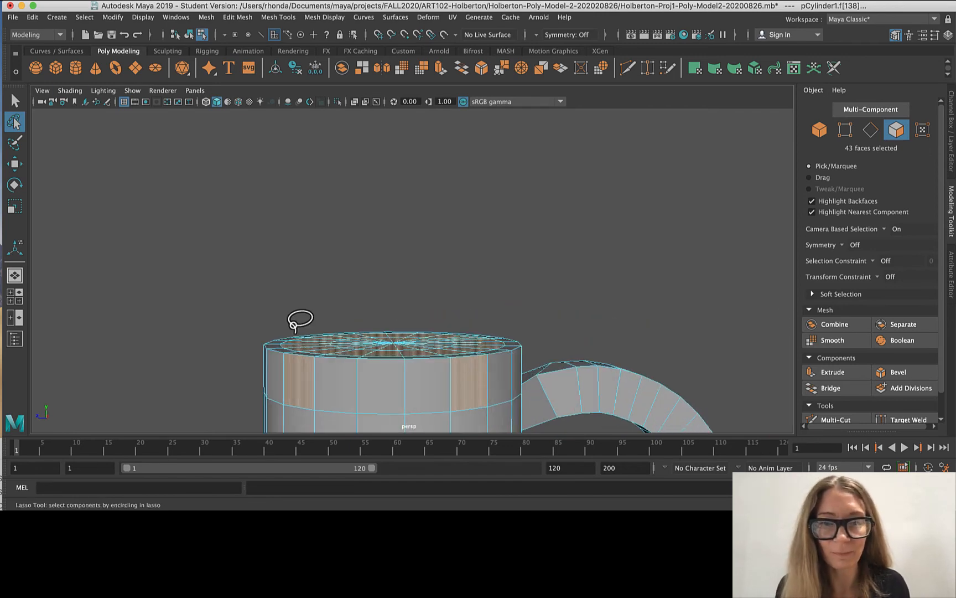
pyautogui.click(15, 100)
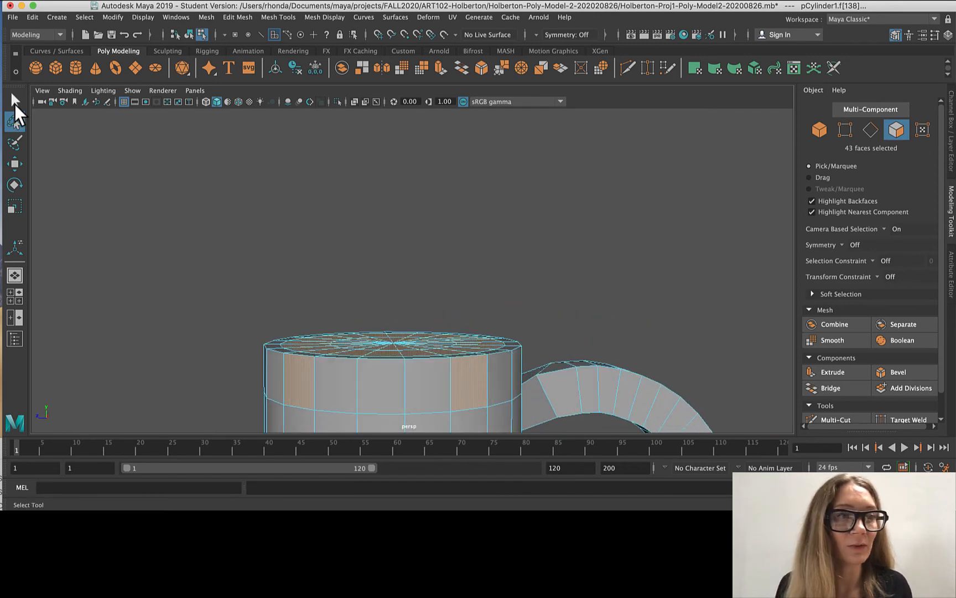
pyautogui.keyDown('ctrl'); pyautogui.click(463, 396); pyautogui.keyUp('ctrl')
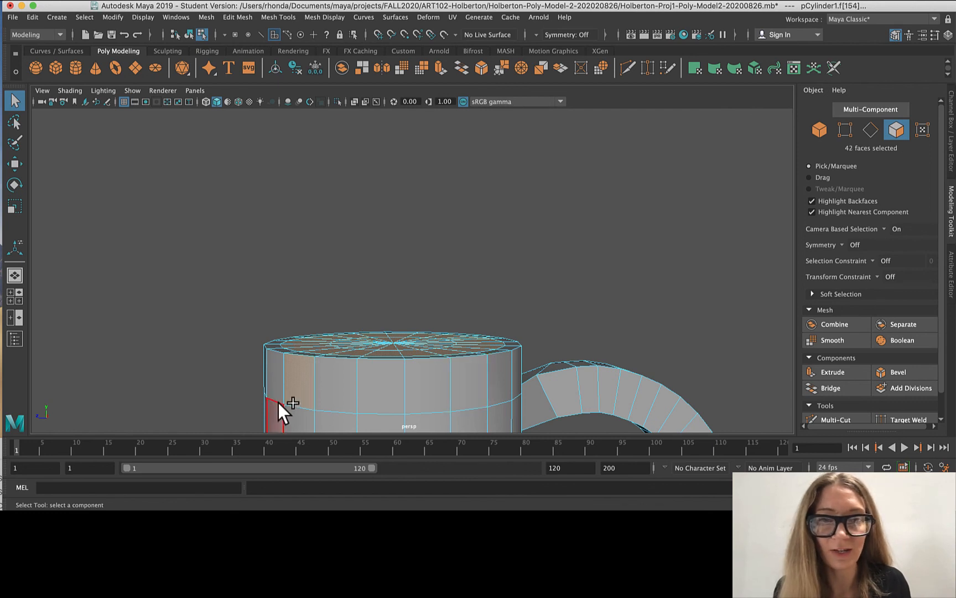
pyautogui.keyDown('ctrl'); pyautogui.click(299, 389); pyautogui.keyUp('ctrl')
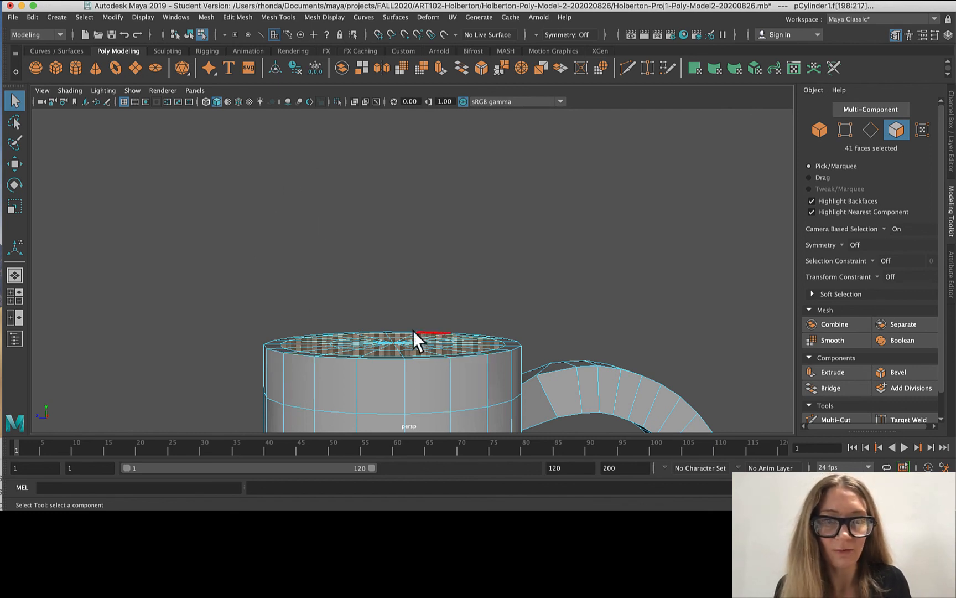
# - Add two side-wall faces below the rim to the selection and remove them again
pyautogui.keyDown('shift'); pyautogui.click(428, 392); pyautogui.keyUp('shift')
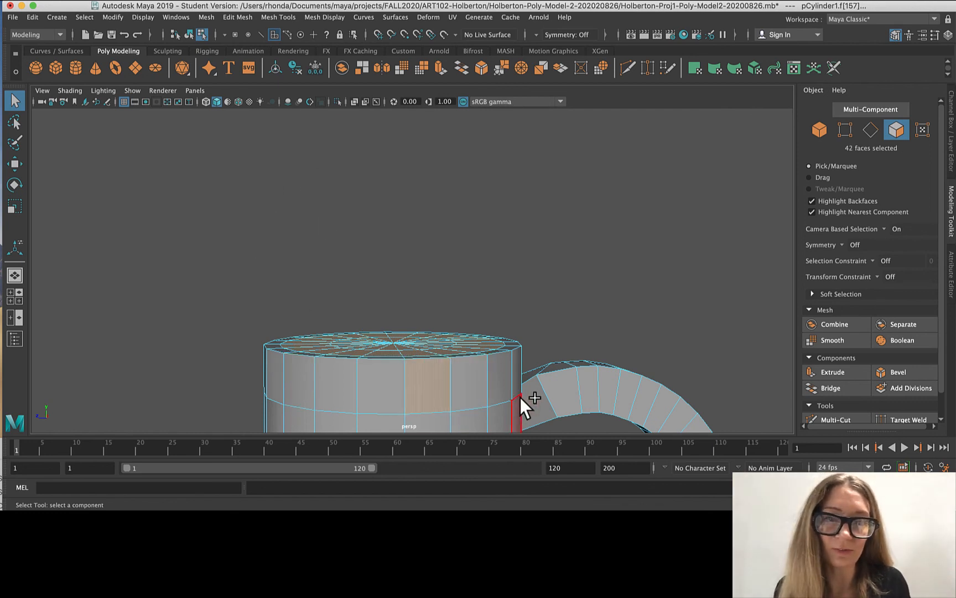
pyautogui.keyDown('shift'); pyautogui.click(497, 388); pyautogui.keyUp('shift')
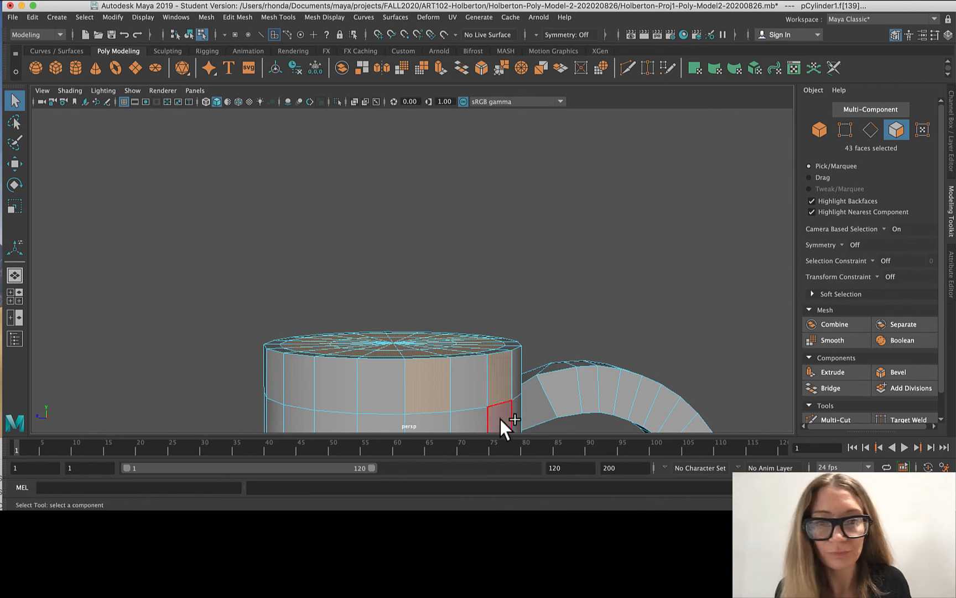
pyautogui.keyDown('ctrl'); pyautogui.click(494, 379); pyautogui.keyUp('ctrl')
pyautogui.keyDown('ctrl'); pyautogui.click(434, 384); pyautogui.keyUp('ctrl')
# - Move the selected top cap faces straight down inside the mug to a Y position of about 3.4 cm, hollowing it out
pyautogui.scroll(-3, 398, 271)
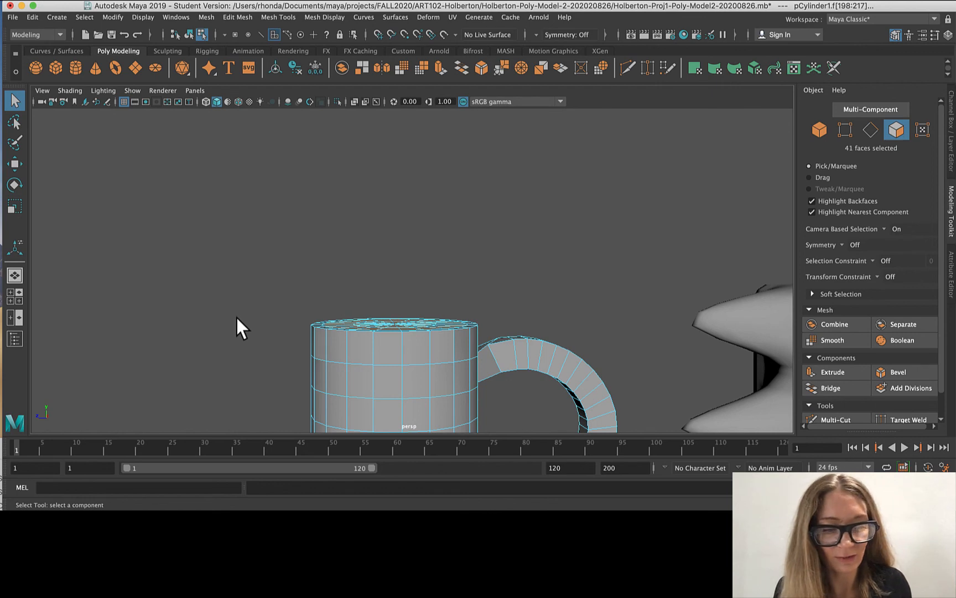
pyautogui.keyDown('alt'); pyautogui.moveTo(237, 317); pyautogui.dragTo(267, 355); pyautogui.keyUp('alt')
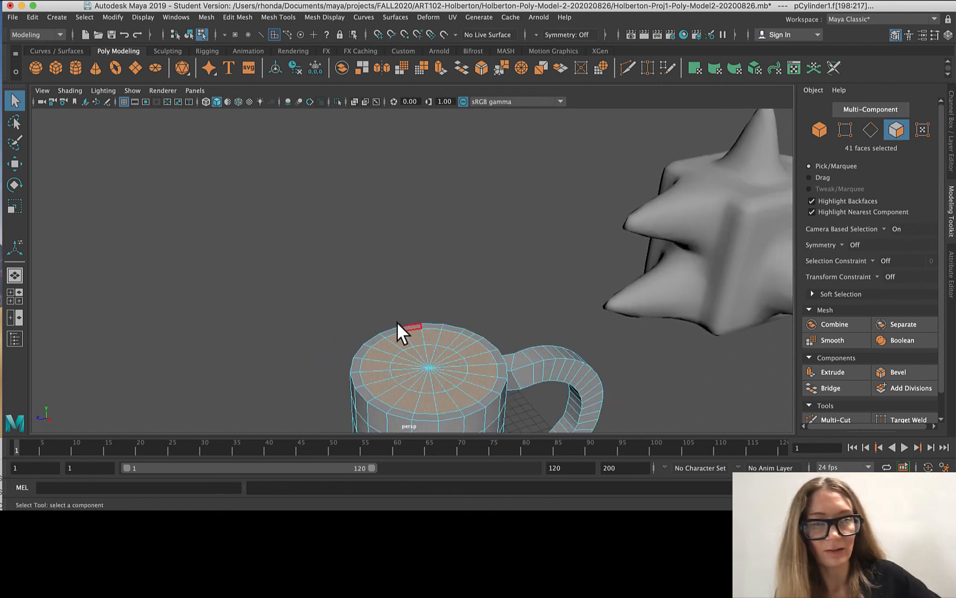
pyautogui.press('w')
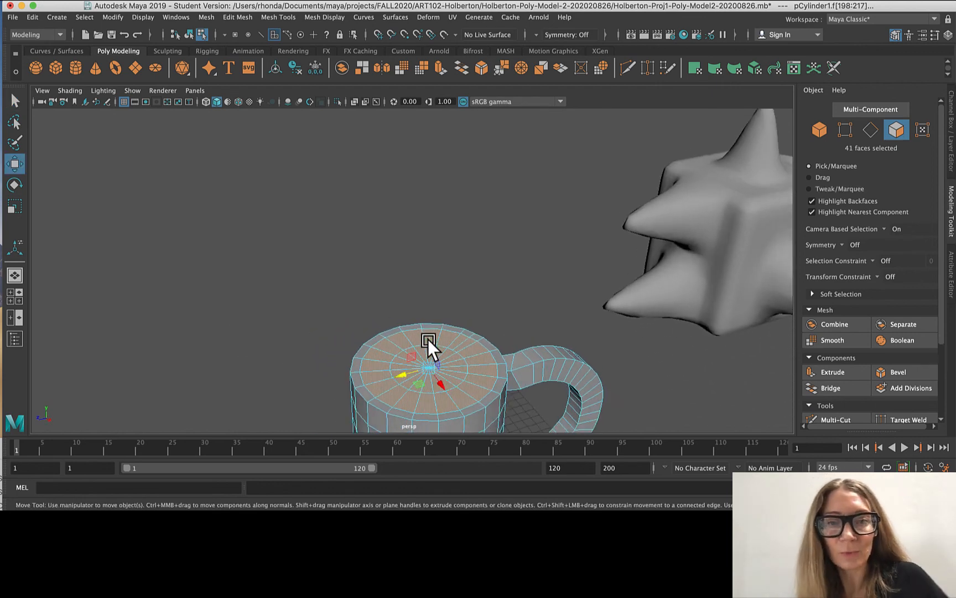
pyautogui.moveTo(429, 340); pyautogui.dragTo(428, 425)
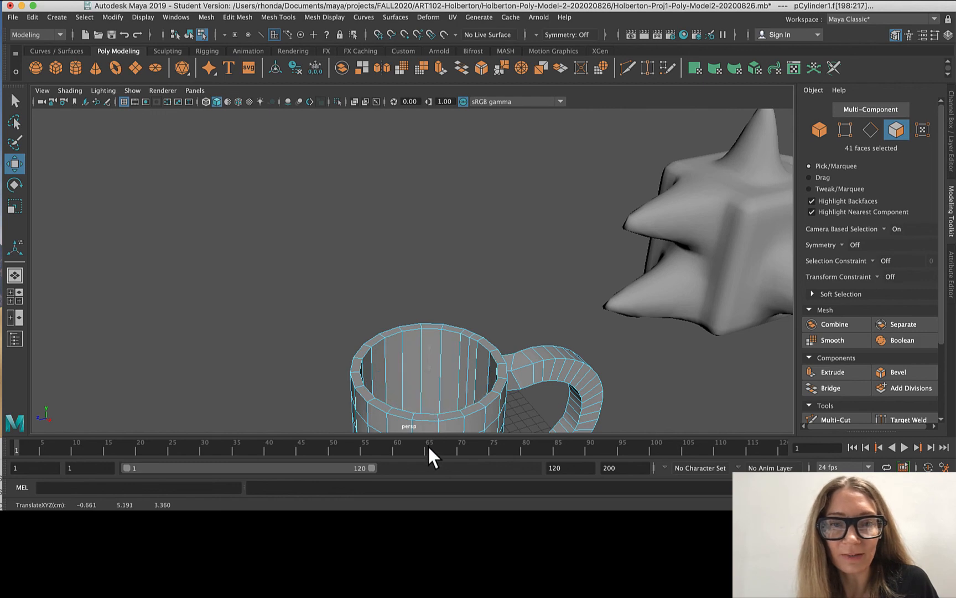
pyautogui.scroll(-5, 384, 257)
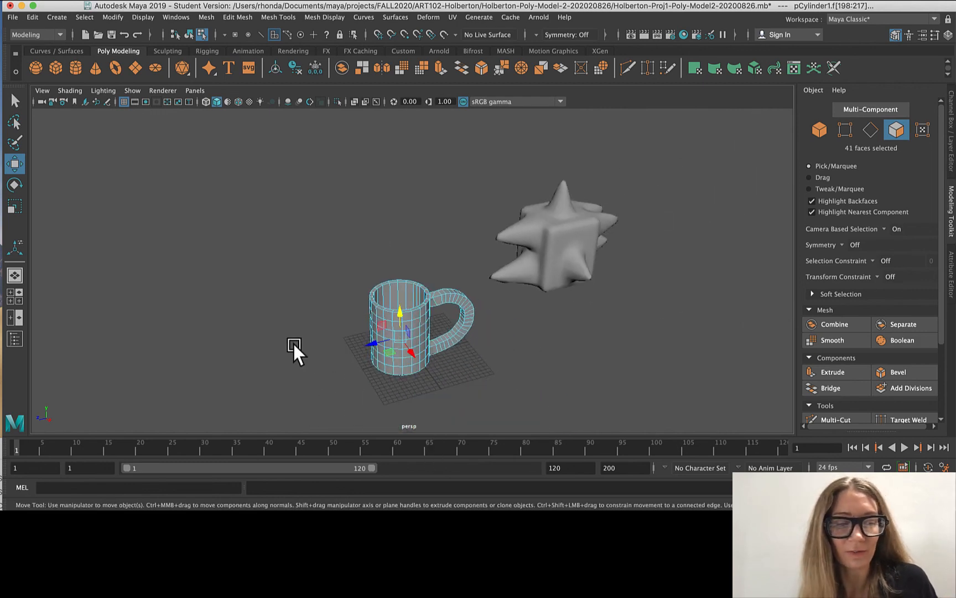
pyautogui.keyDown('alt'); pyautogui.moveTo(293, 340); pyautogui.dragTo(439, 264); pyautogui.keyUp('alt')
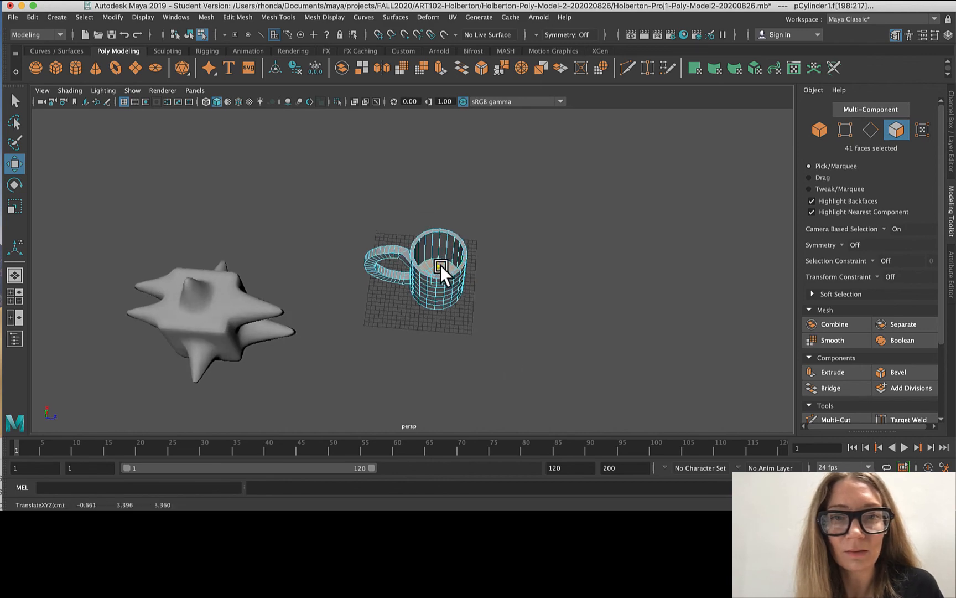
# - Show the four-view layout and set the top and front views to wireframe display
pyautogui.click(21, 295)
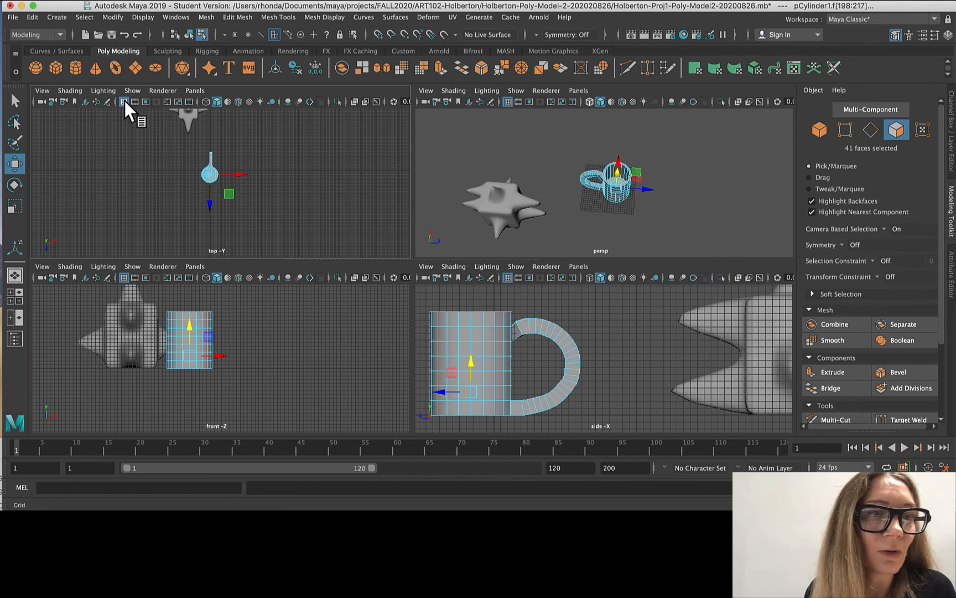
pyautogui.click(205, 102)
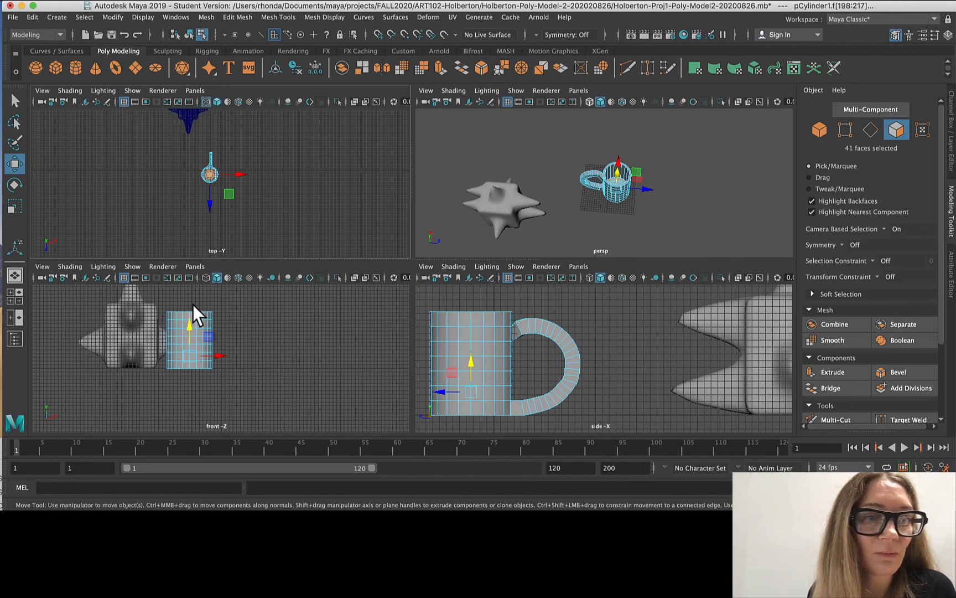
pyautogui.click(207, 276)
# - In the front view, lower the mug's inner floor faces to a Y position of about 0.8 cm, just above the base
pyautogui.scroll(3, 190, 340)
pyautogui.moveTo(187, 303); pyautogui.dragTo(185, 325)
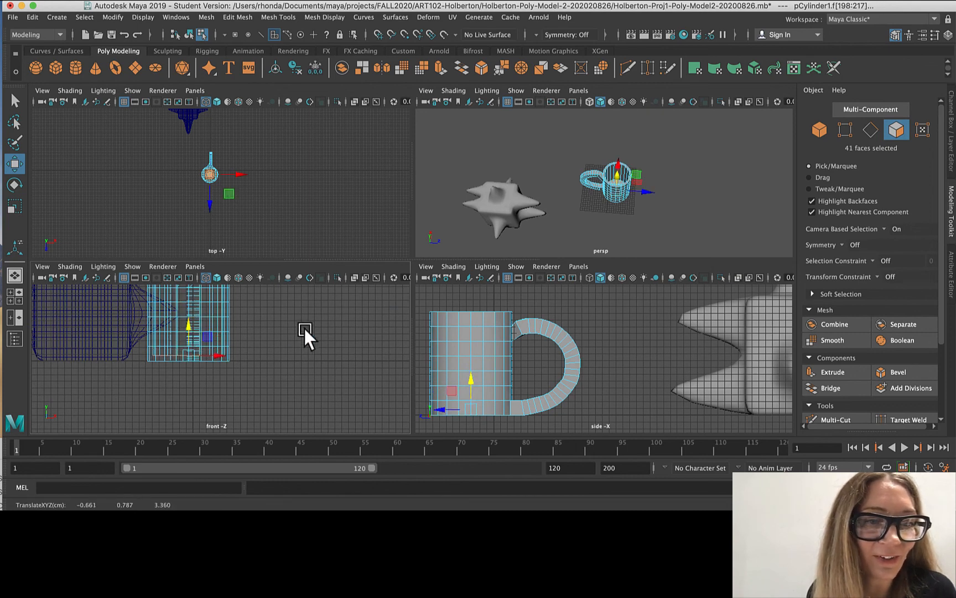
pyautogui.scroll(-3, 303, 330)
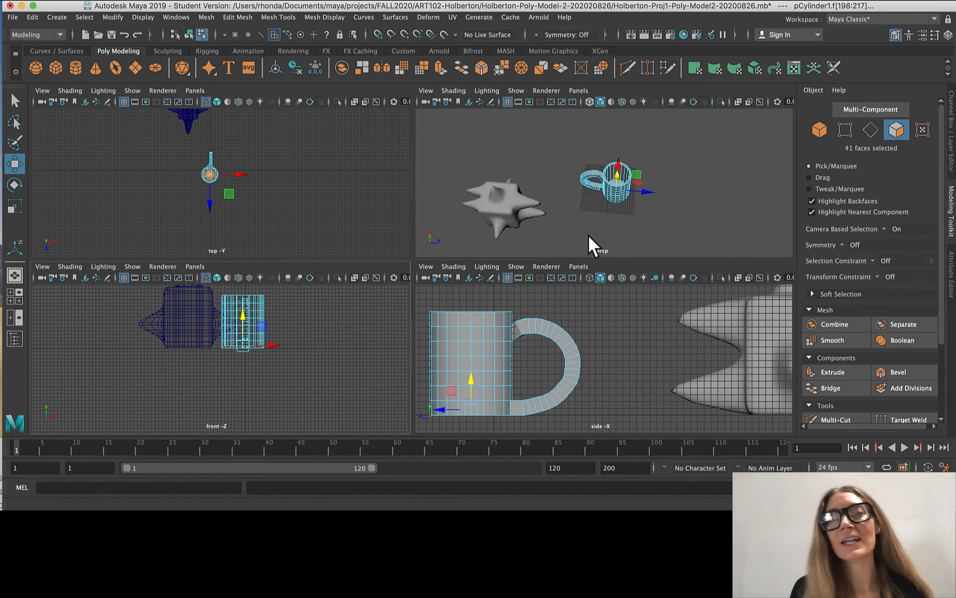
# - Deselect the inner floor faces and return to the single perspective view with the Select tool active
pyautogui.click(15, 101)
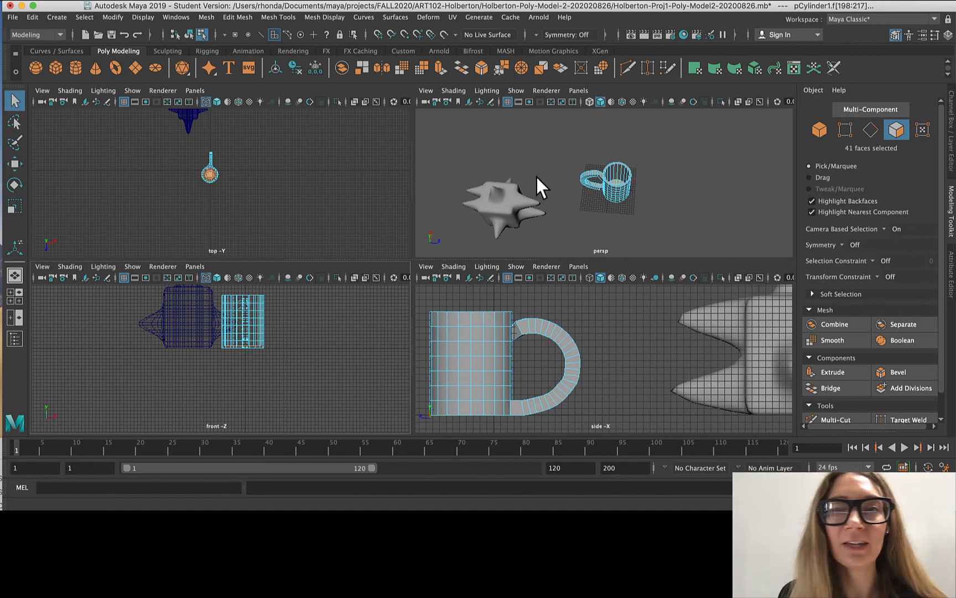
pyautogui.click(713, 229)
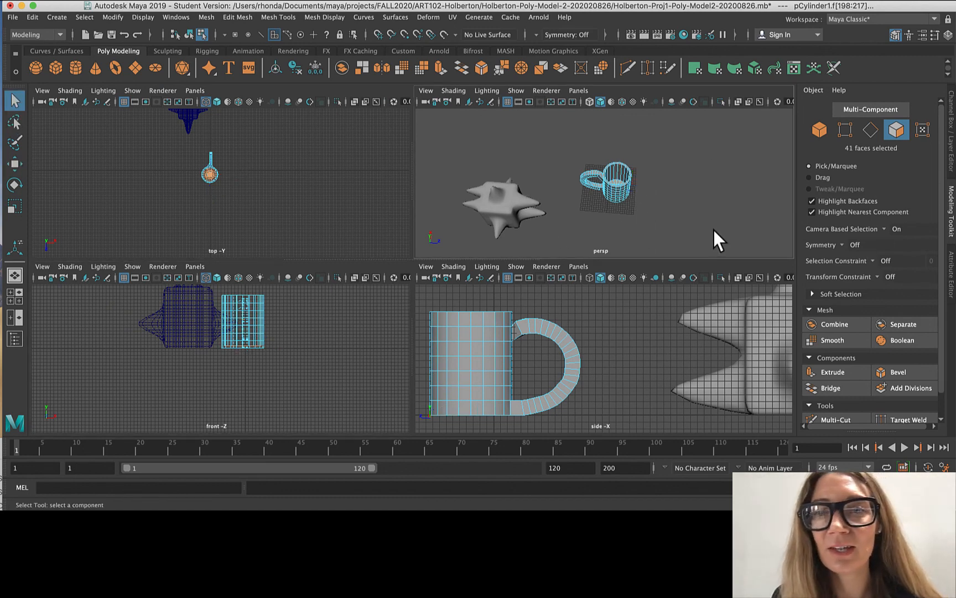
pyautogui.click(11, 275)
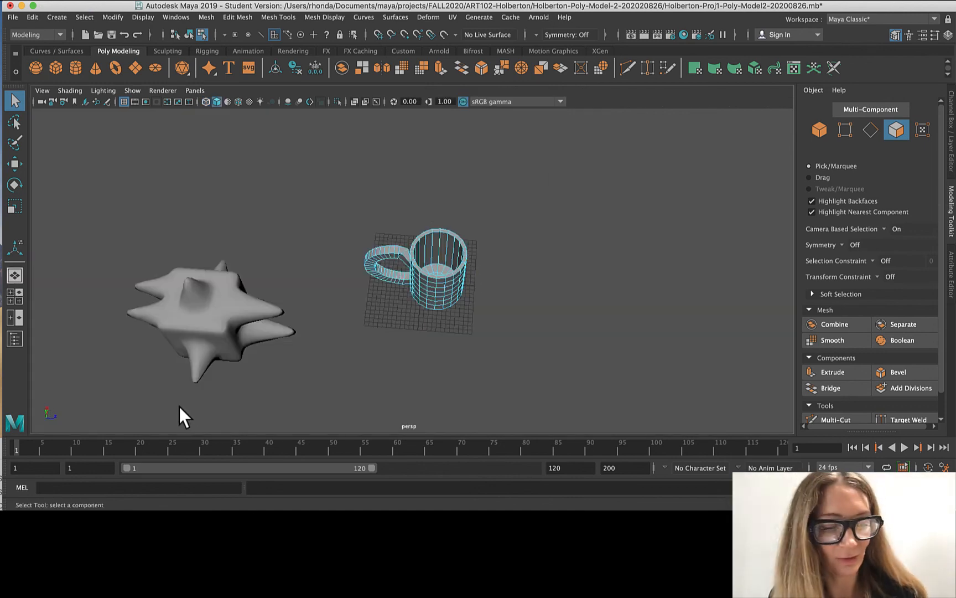